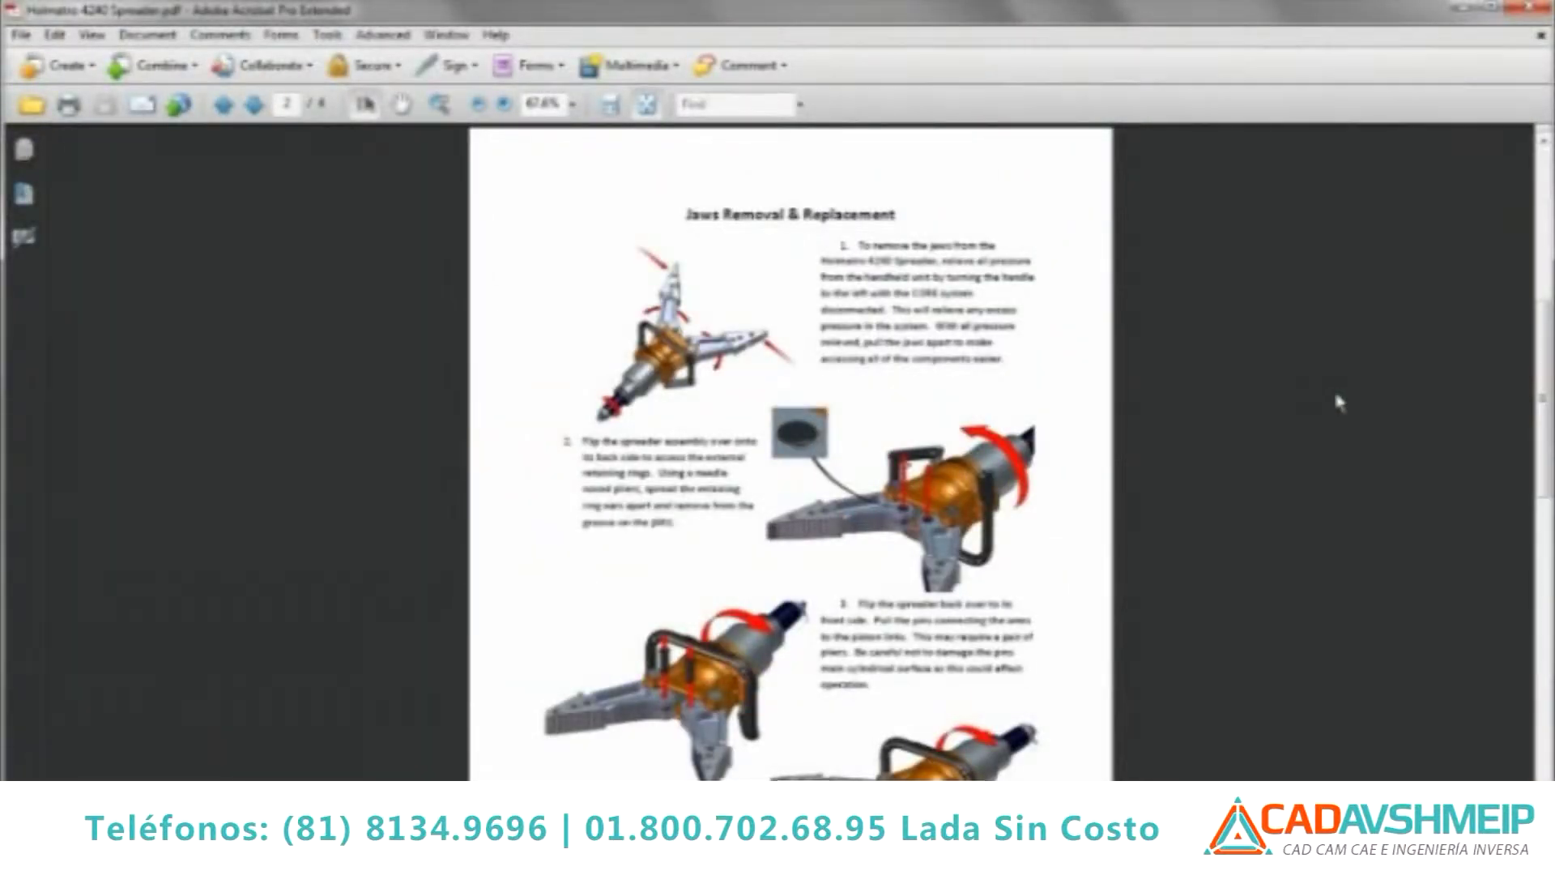
# Scroll the spreader PDF from page 2 down to the Jaw Tip Replacement page.
pyautogui.scroll(-3, 1338, 402)
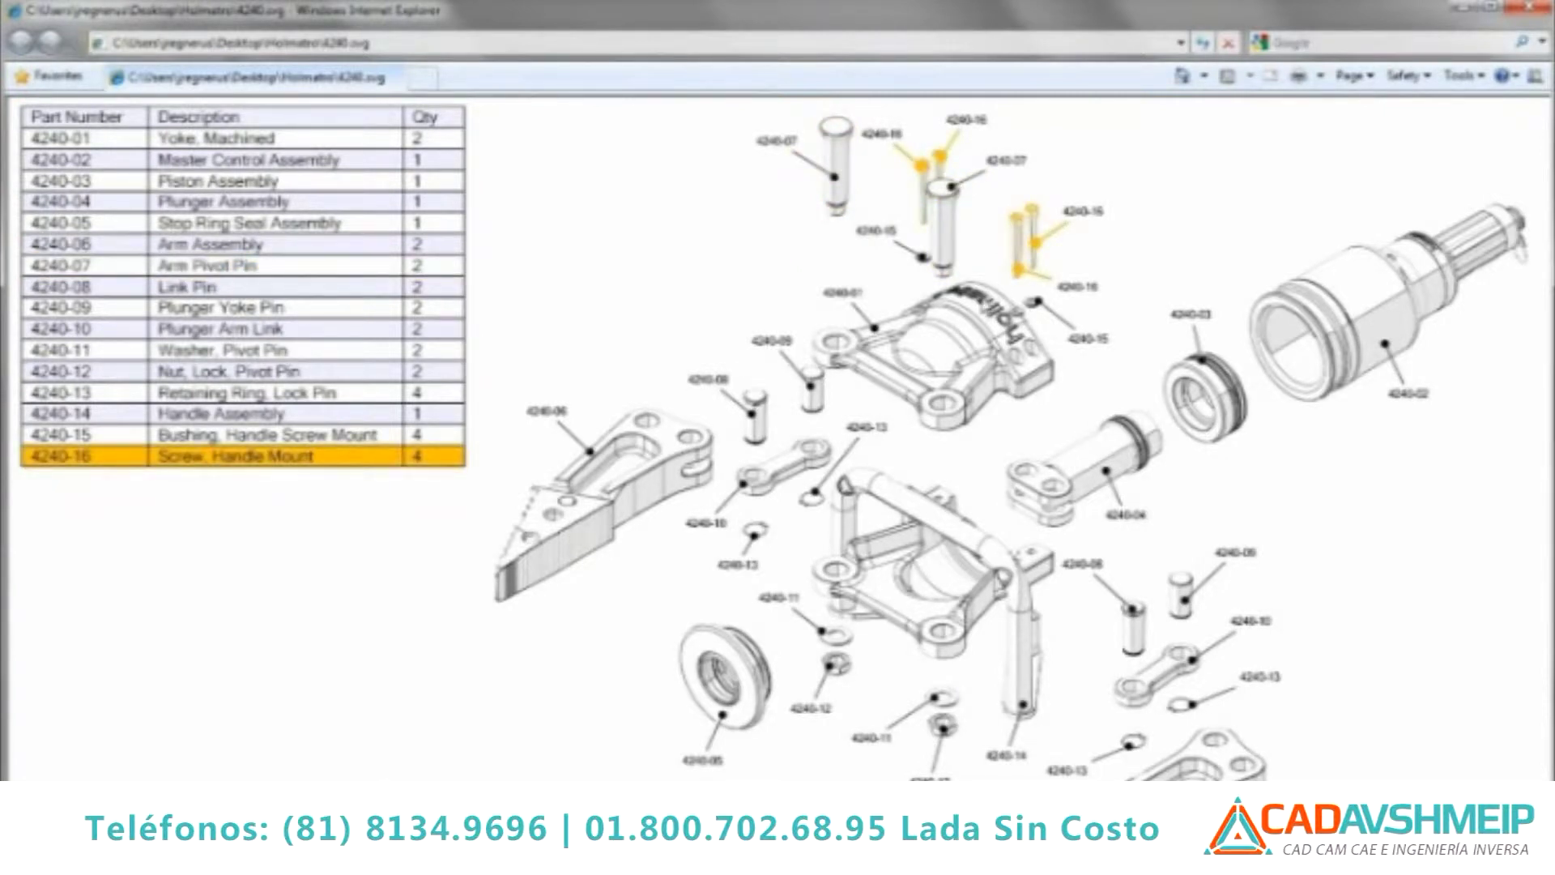
# Open the 4240-02 Master Control Assembly drawing, then its 4240-02.01 Master Valve Assembly sub-drawing.
pyautogui.click(1312, 340)
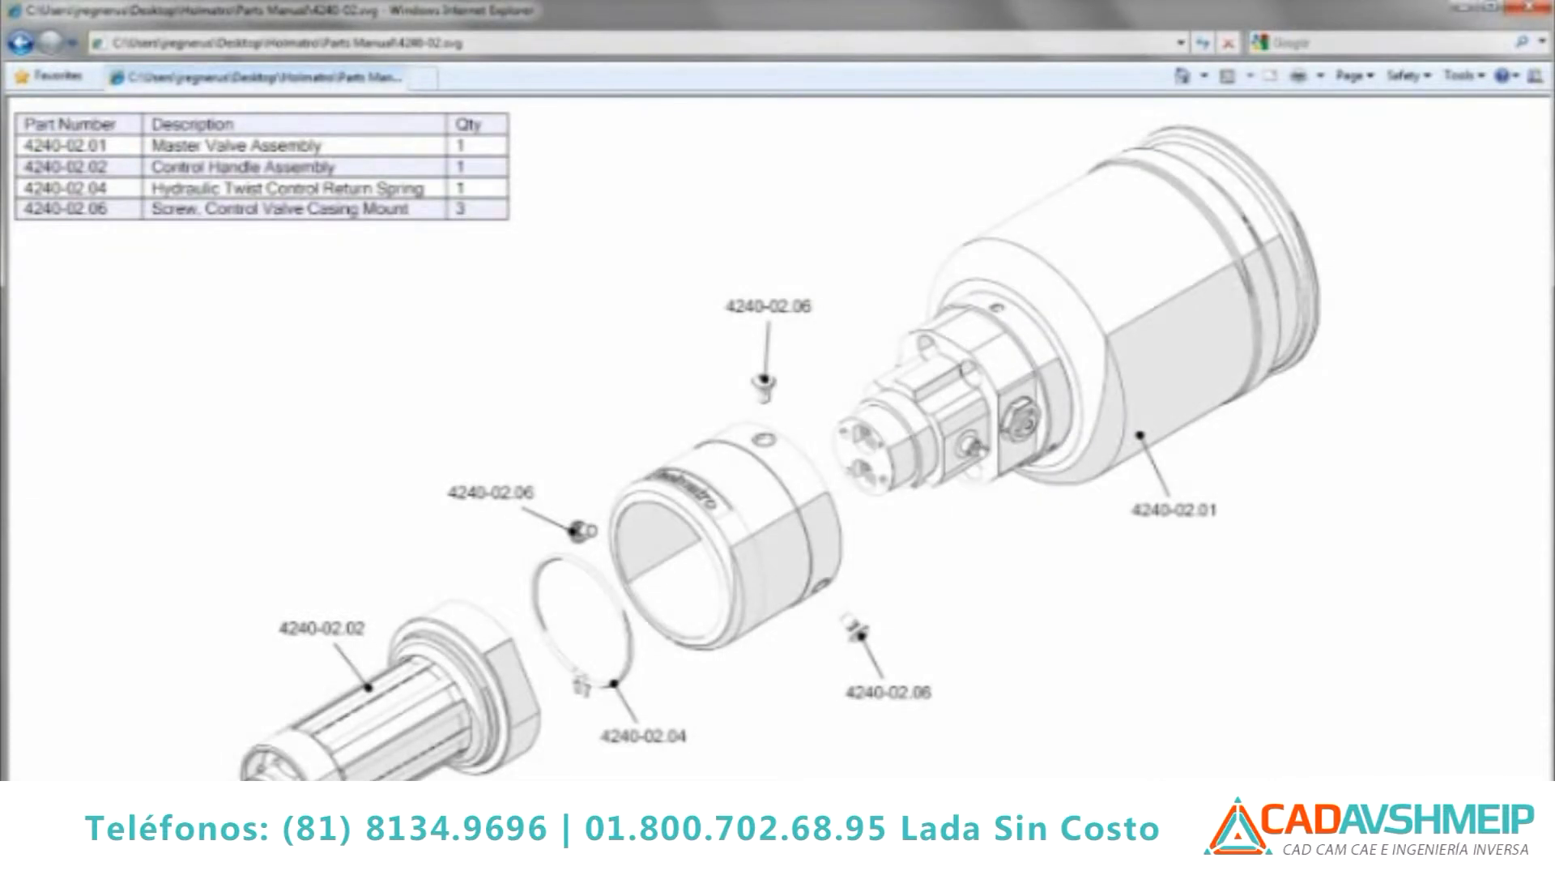
pyautogui.click(929, 469)
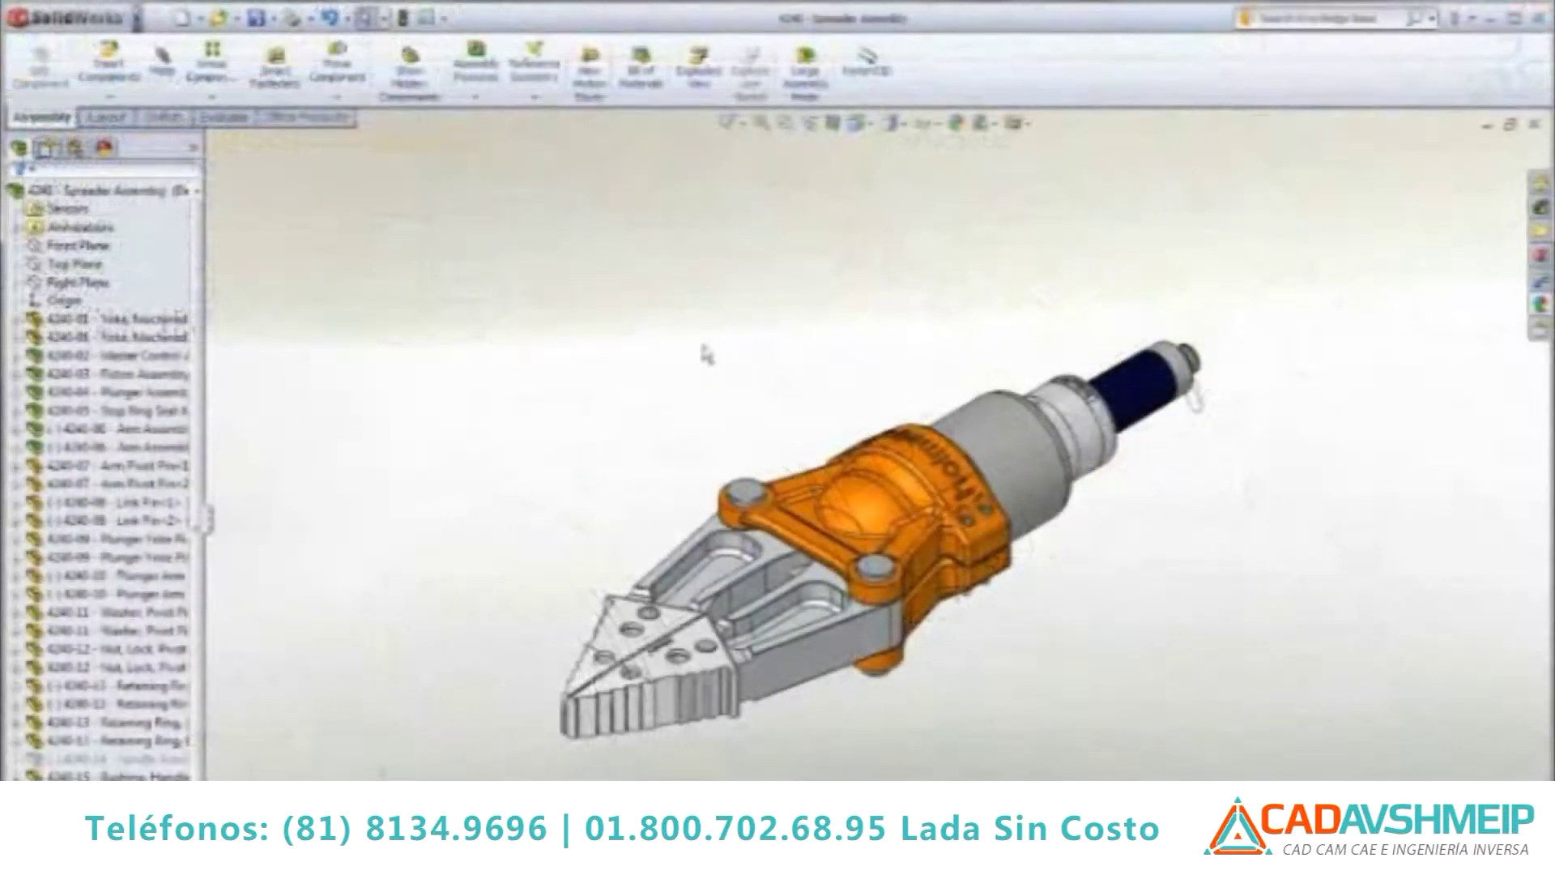
pyautogui.moveTo(712, 372)
pyautogui.mouseDown(button='middle')
pyautogui.moveTo(475, 369)
pyautogui.moveTo(698, 350)
pyautogui.moveTo(728, 357)
pyautogui.moveTo(711, 357)
pyautogui.moveTo(716, 374)
pyautogui.mouseUp(button='middle')
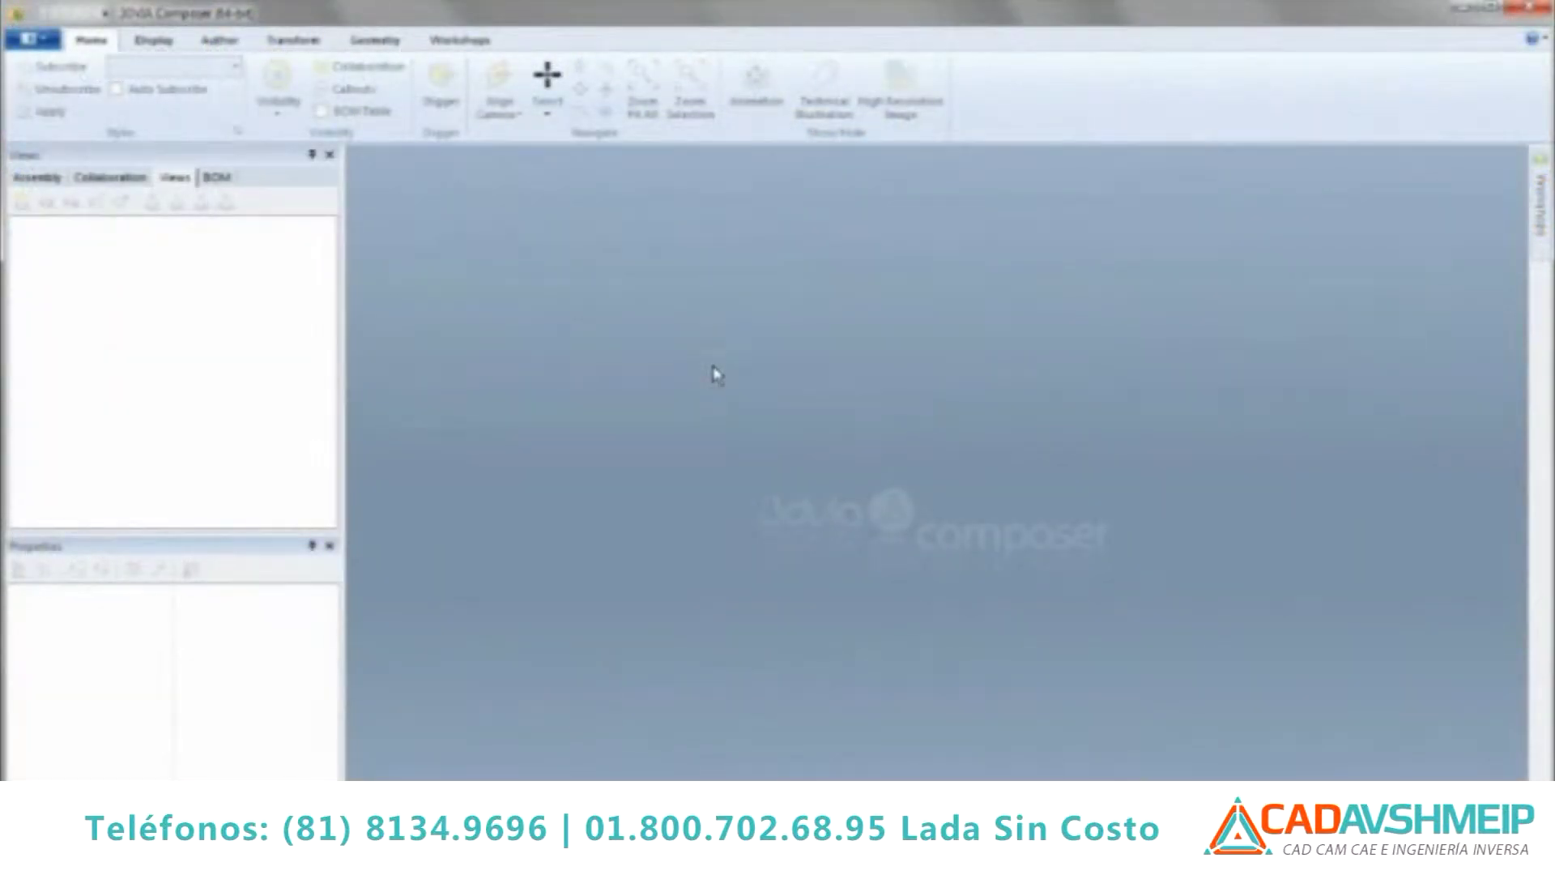
# Open the 4240 Spreader Assembly file in Composer.
pyautogui.hotkey('ctrl', 'o')
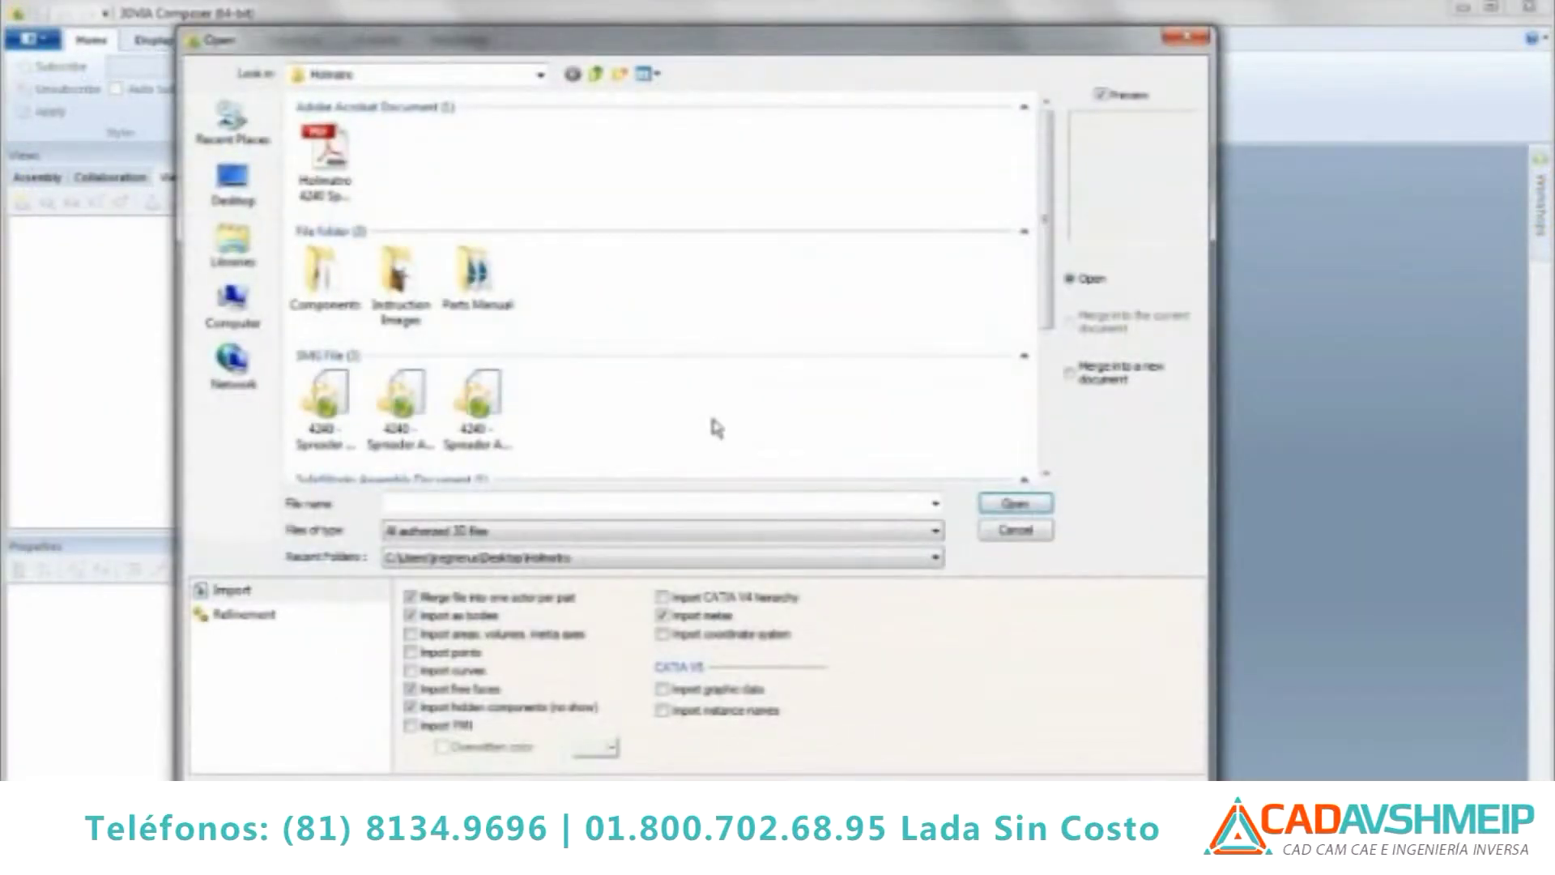
pyautogui.click(607, 541)
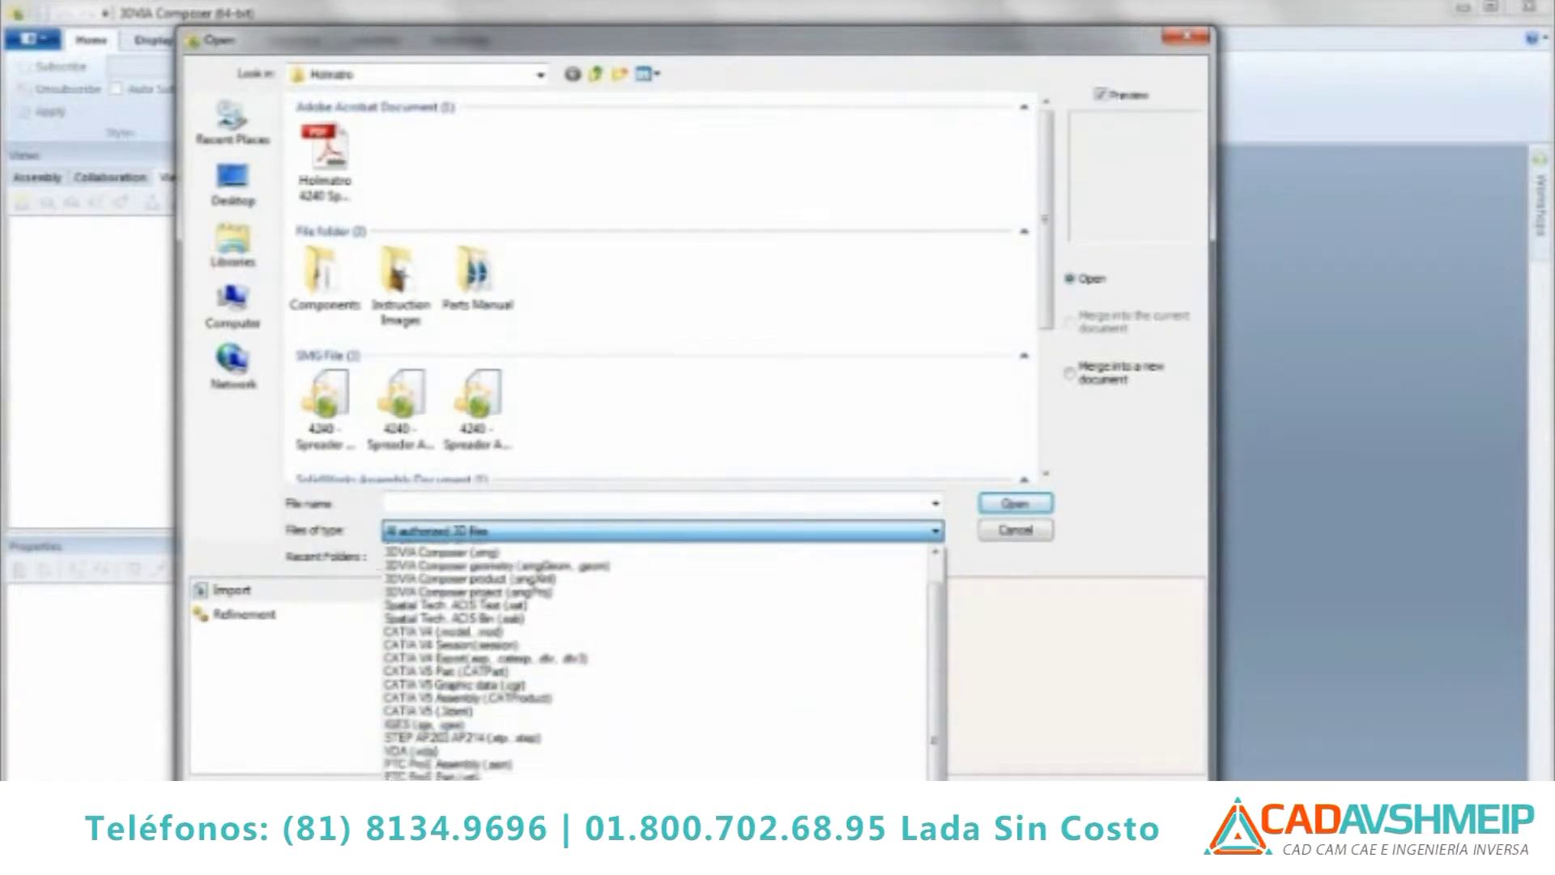
pyautogui.doubleClick(328, 284)
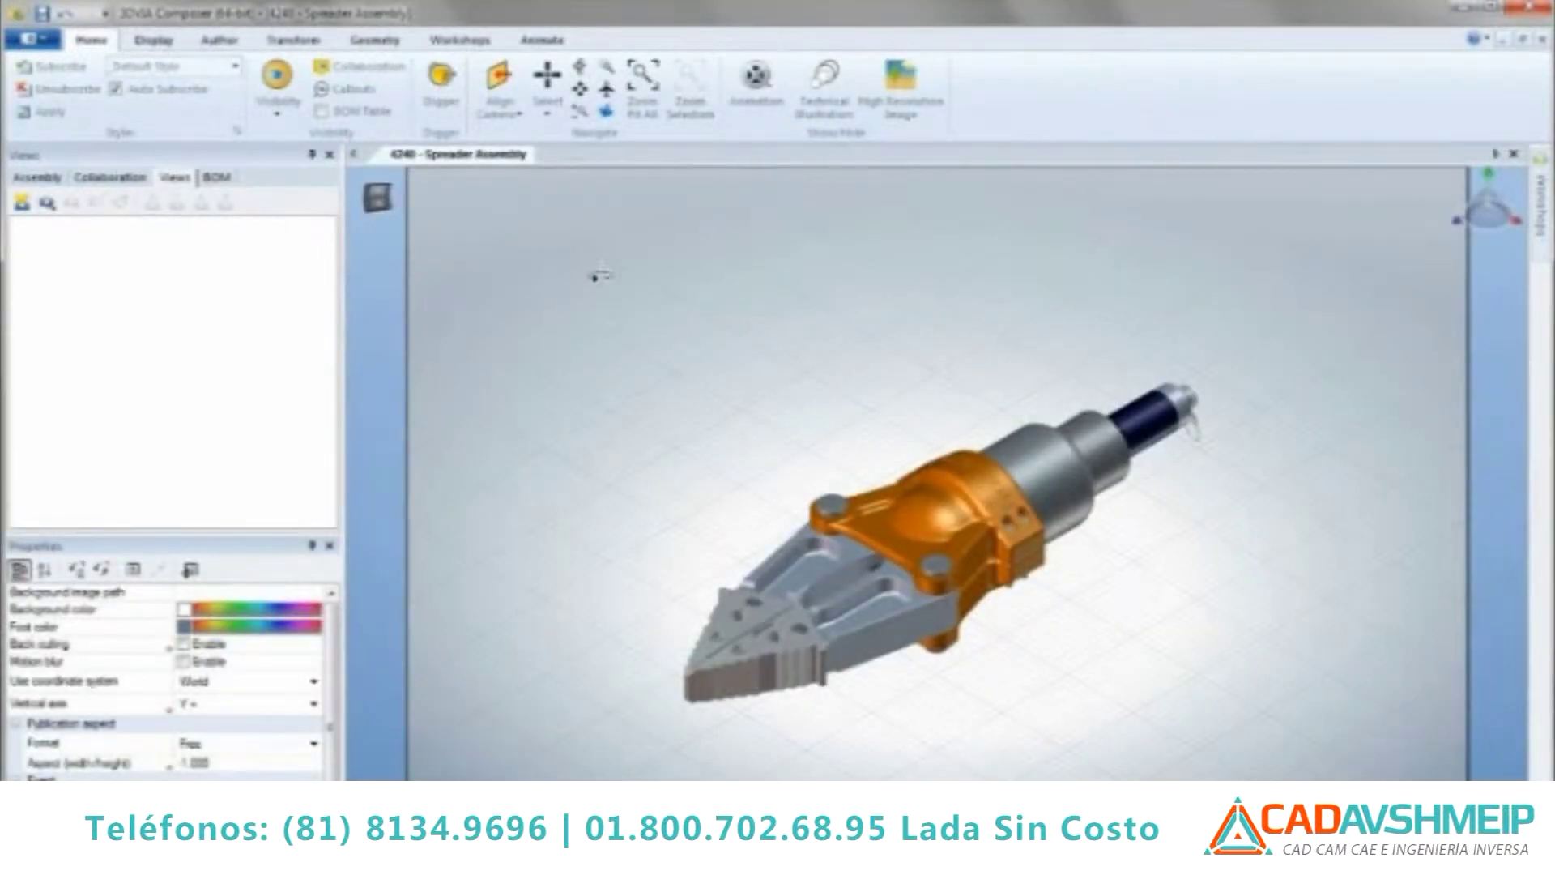
# Rotate the model and expand the 4240-04 Plunger and 4240-05 Stop Ring Seal assembly nodes.
pyautogui.moveTo(599, 276)
pyautogui.mouseDown()
pyautogui.moveTo(617, 725)
pyautogui.moveTo(978, 722)
pyautogui.moveTo(770, 710)
pyautogui.moveTo(555, 555)
pyautogui.mouseUp()
pyautogui.click(53, 178)
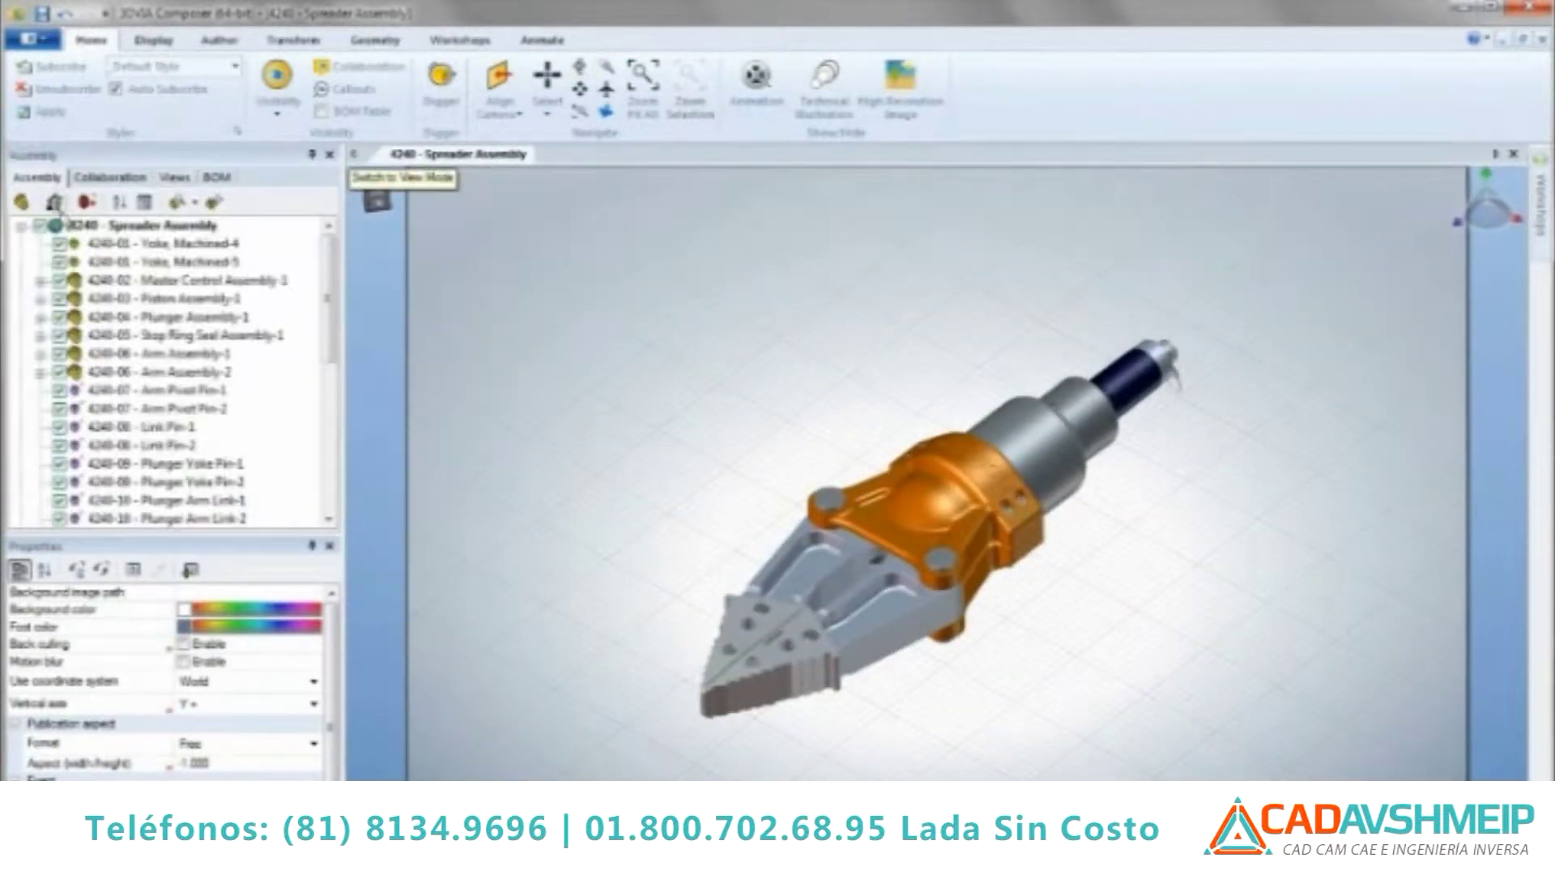
pyautogui.click(40, 317)
pyautogui.click(39, 372)
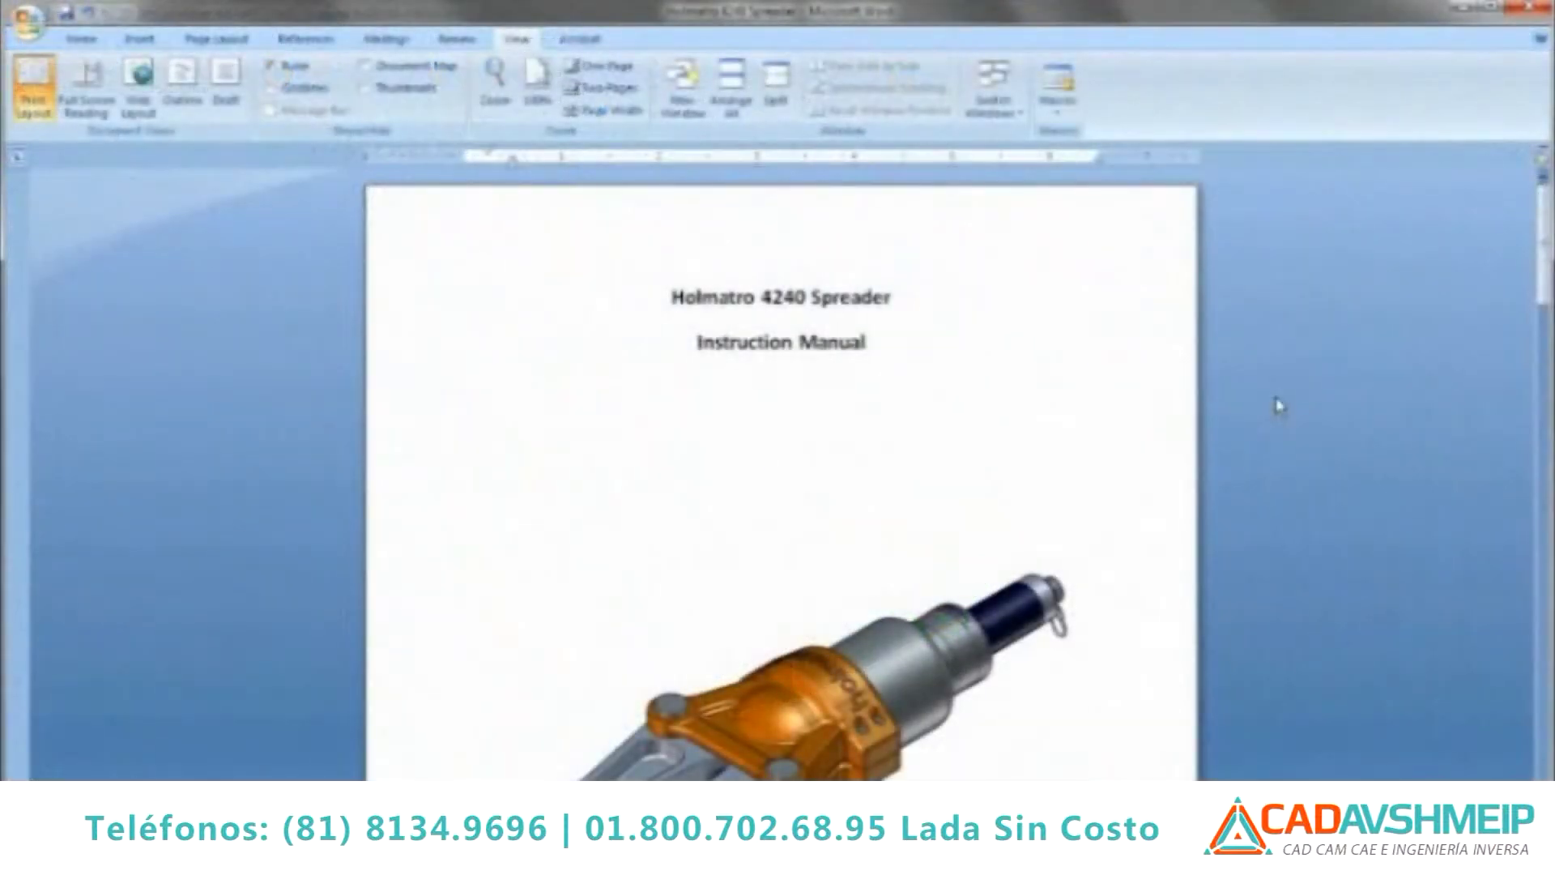
# Scroll the Word instruction manual from its title page down to the jaw removal steps.
pyautogui.scroll(-5, 1289, 487)
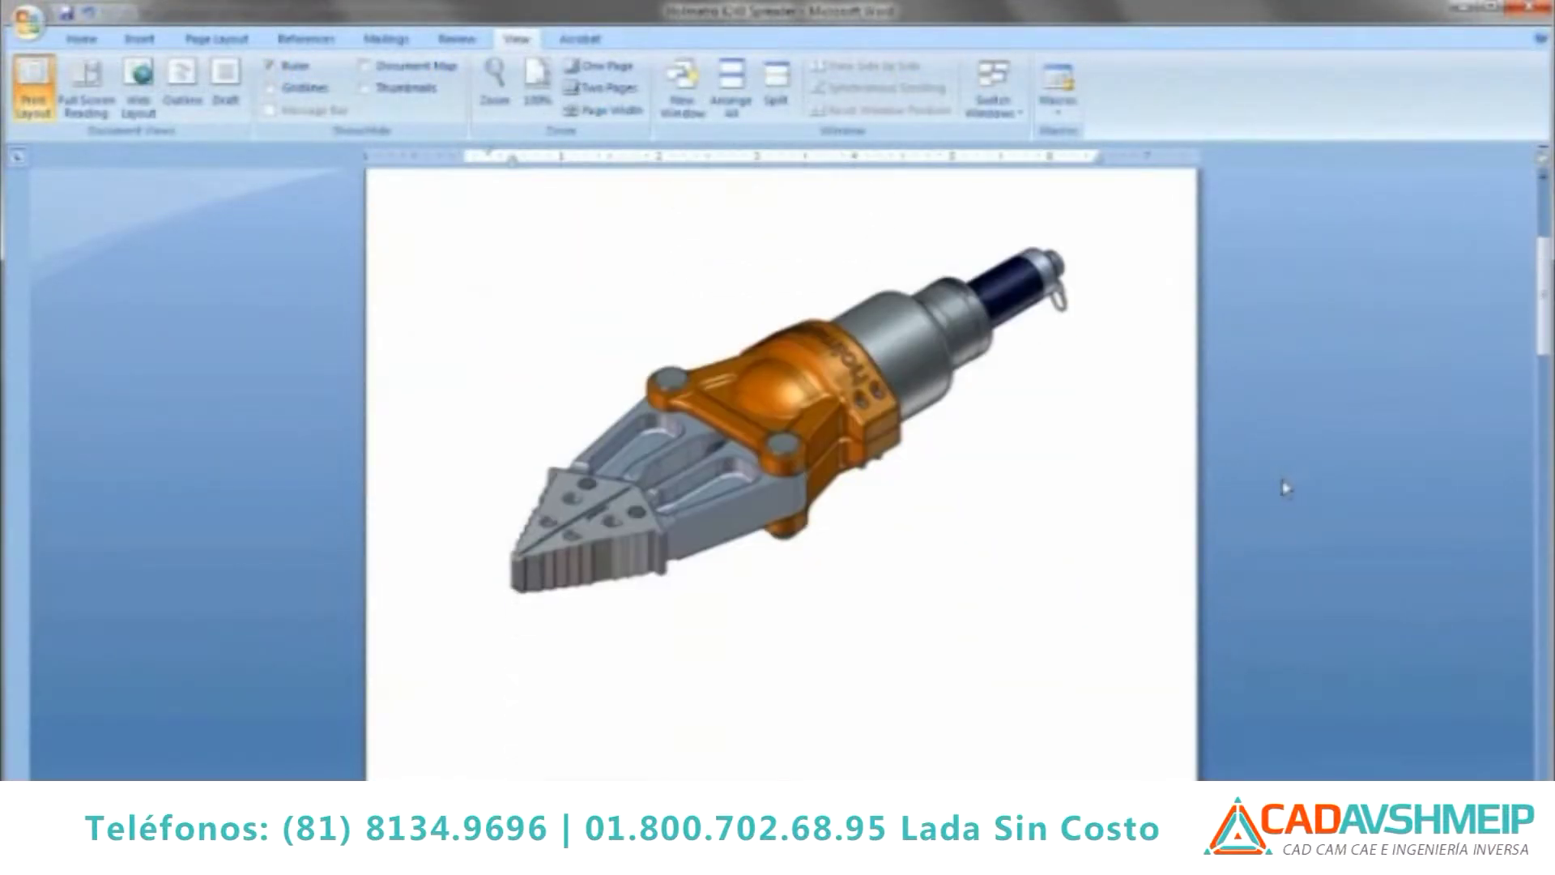
pyautogui.scroll(-5, 1289, 486)
pyautogui.moveTo(1537, 356); pyautogui.dragTo(1540, 500)
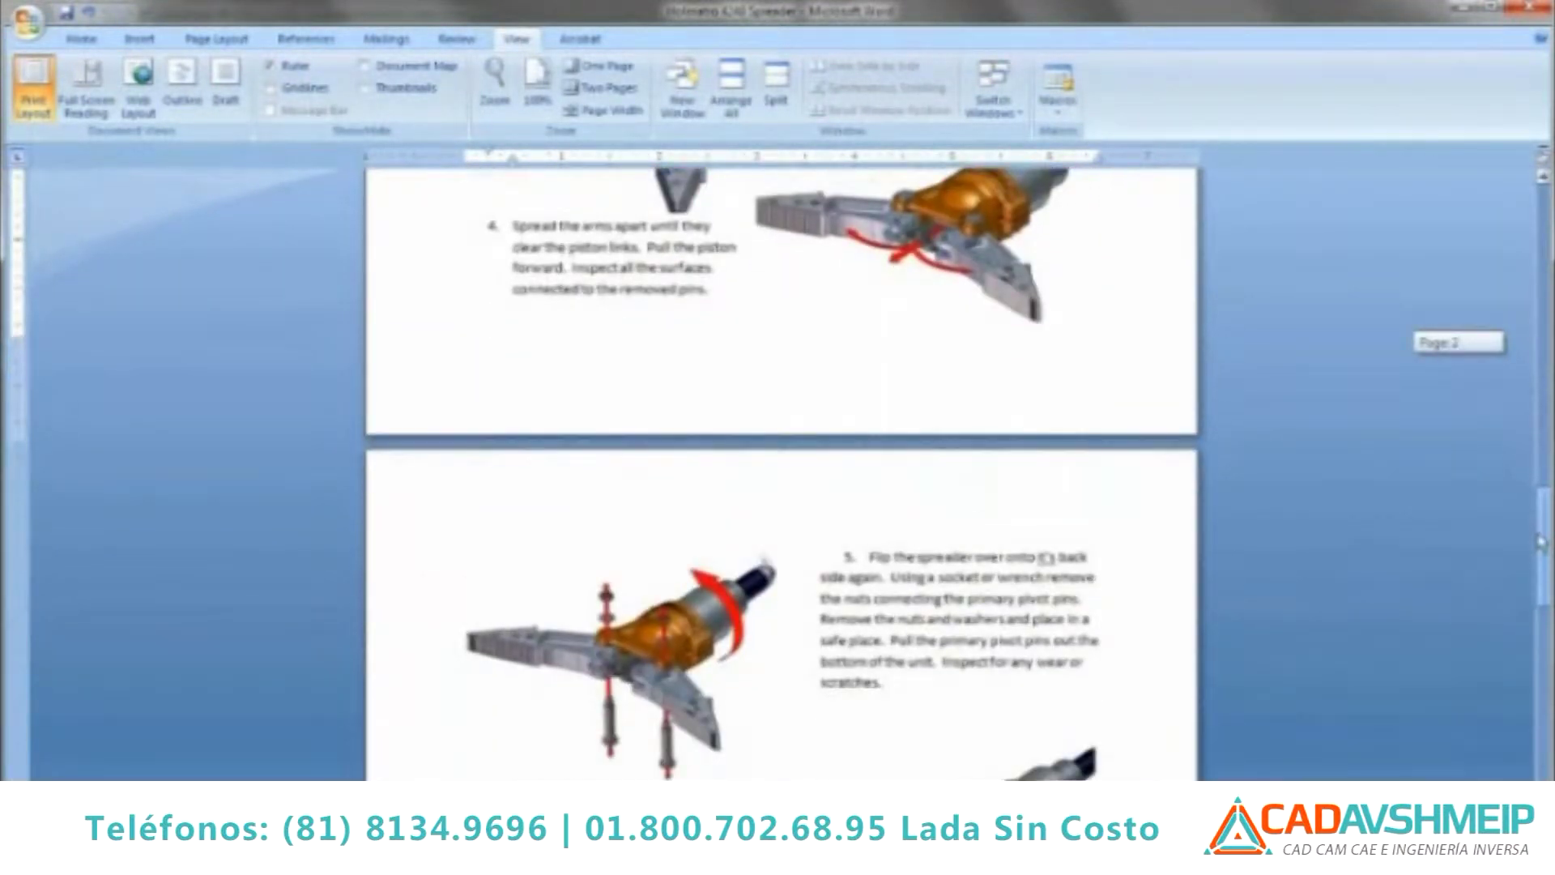
pyautogui.moveTo(1540, 500); pyautogui.dragTo(1540, 531)
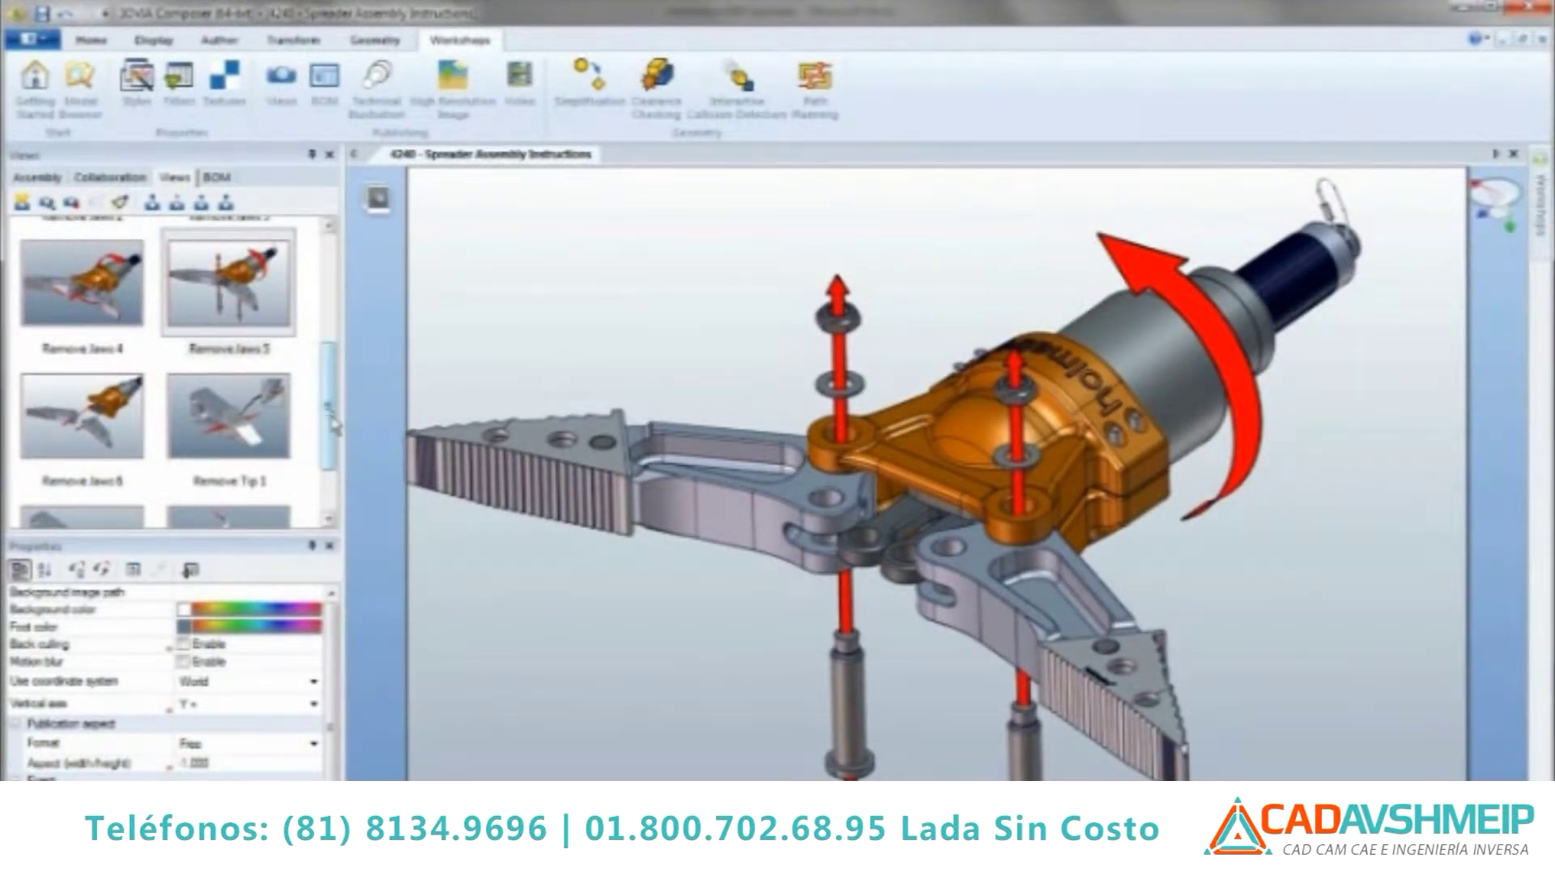
# Show the Remove Jaws 3 view, then return the model to the Base View.
pyautogui.moveTo(334, 421); pyautogui.dragTo(334, 338)
pyautogui.click(255, 366)
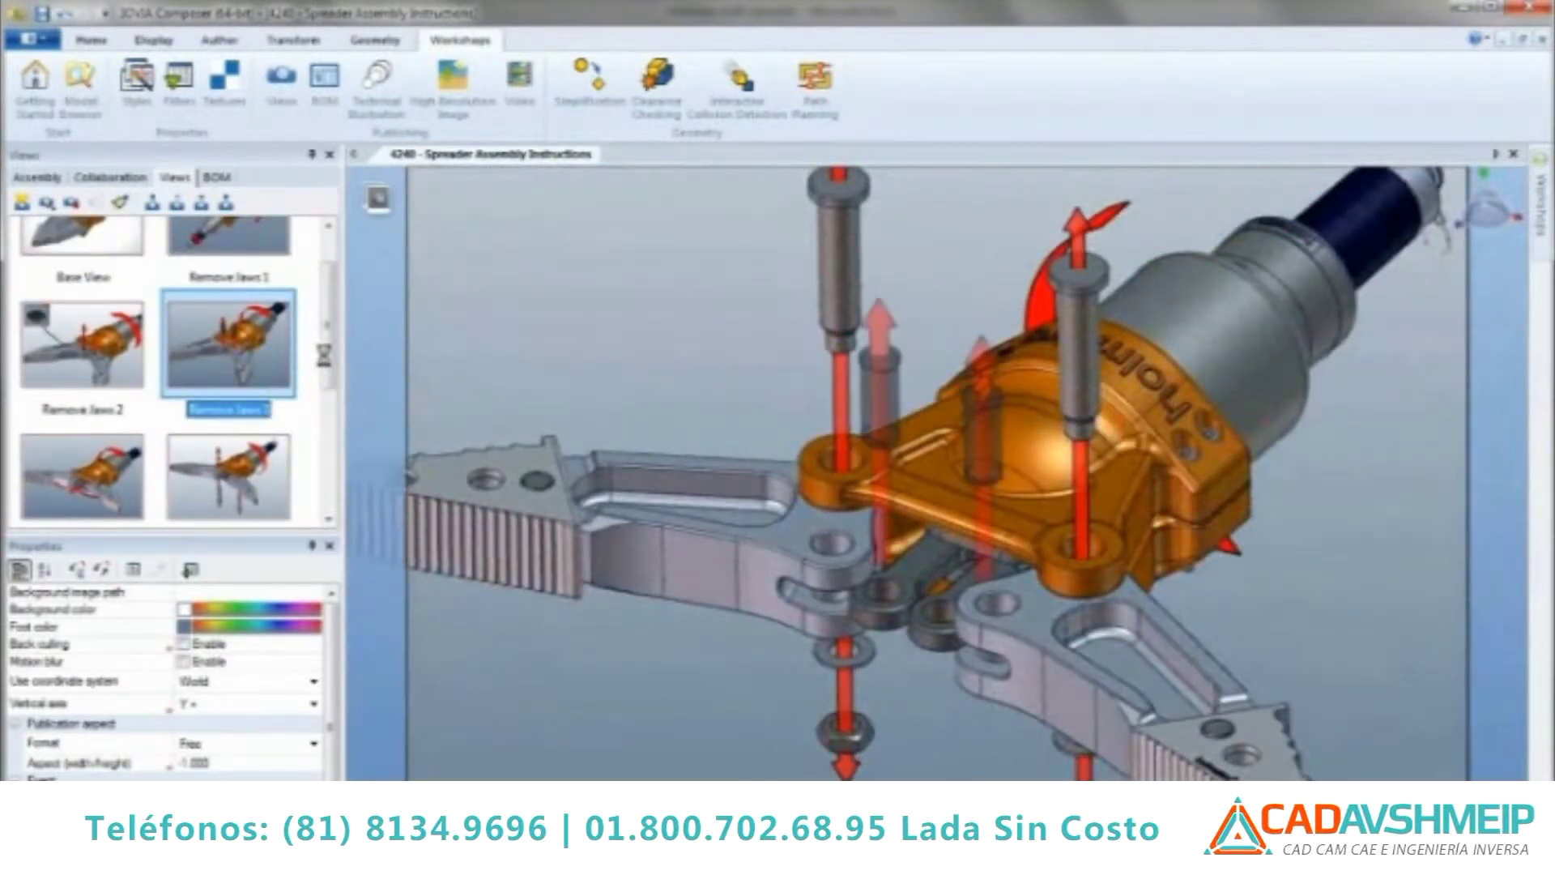
pyautogui.scroll(1, 327, 324)
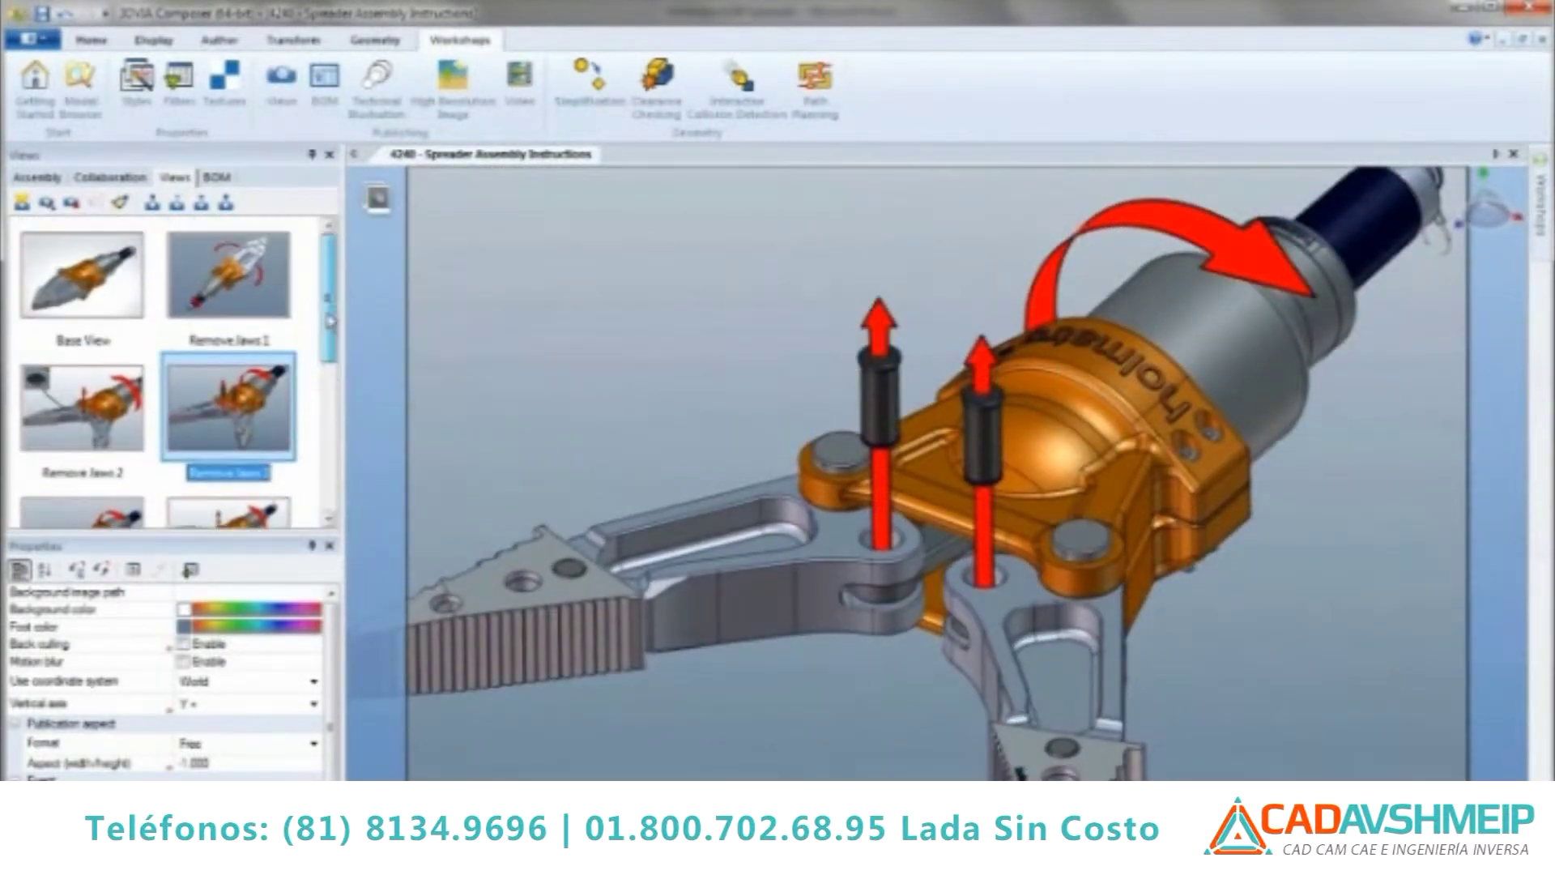
pyautogui.click(113, 312)
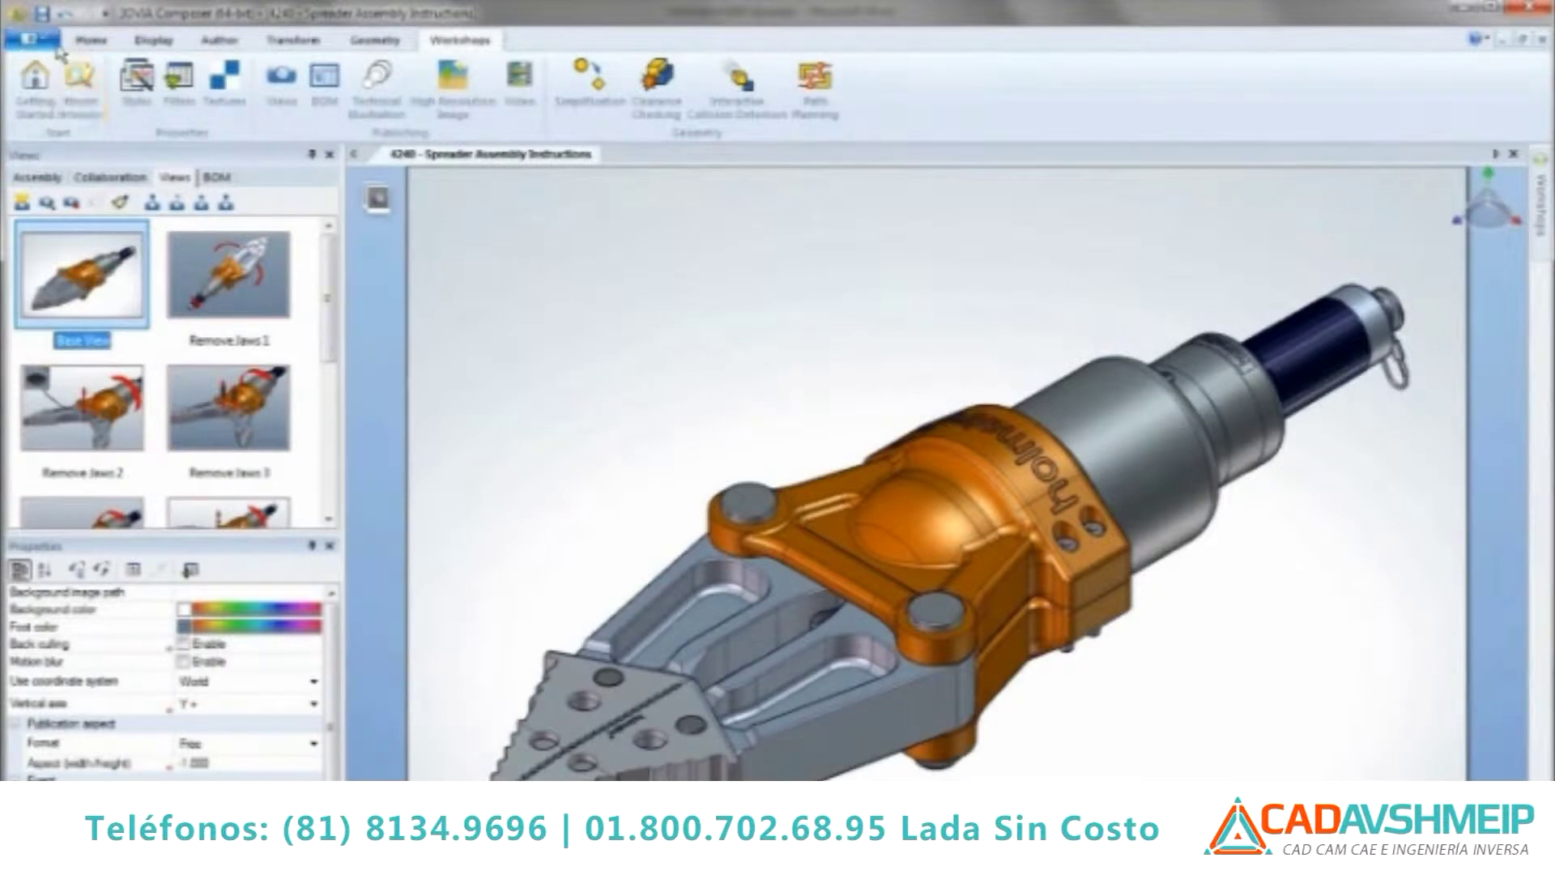
# Update the document from the 4240 SolidWorks Assembly file so the carrying handle appears.
pyautogui.click(30, 39)
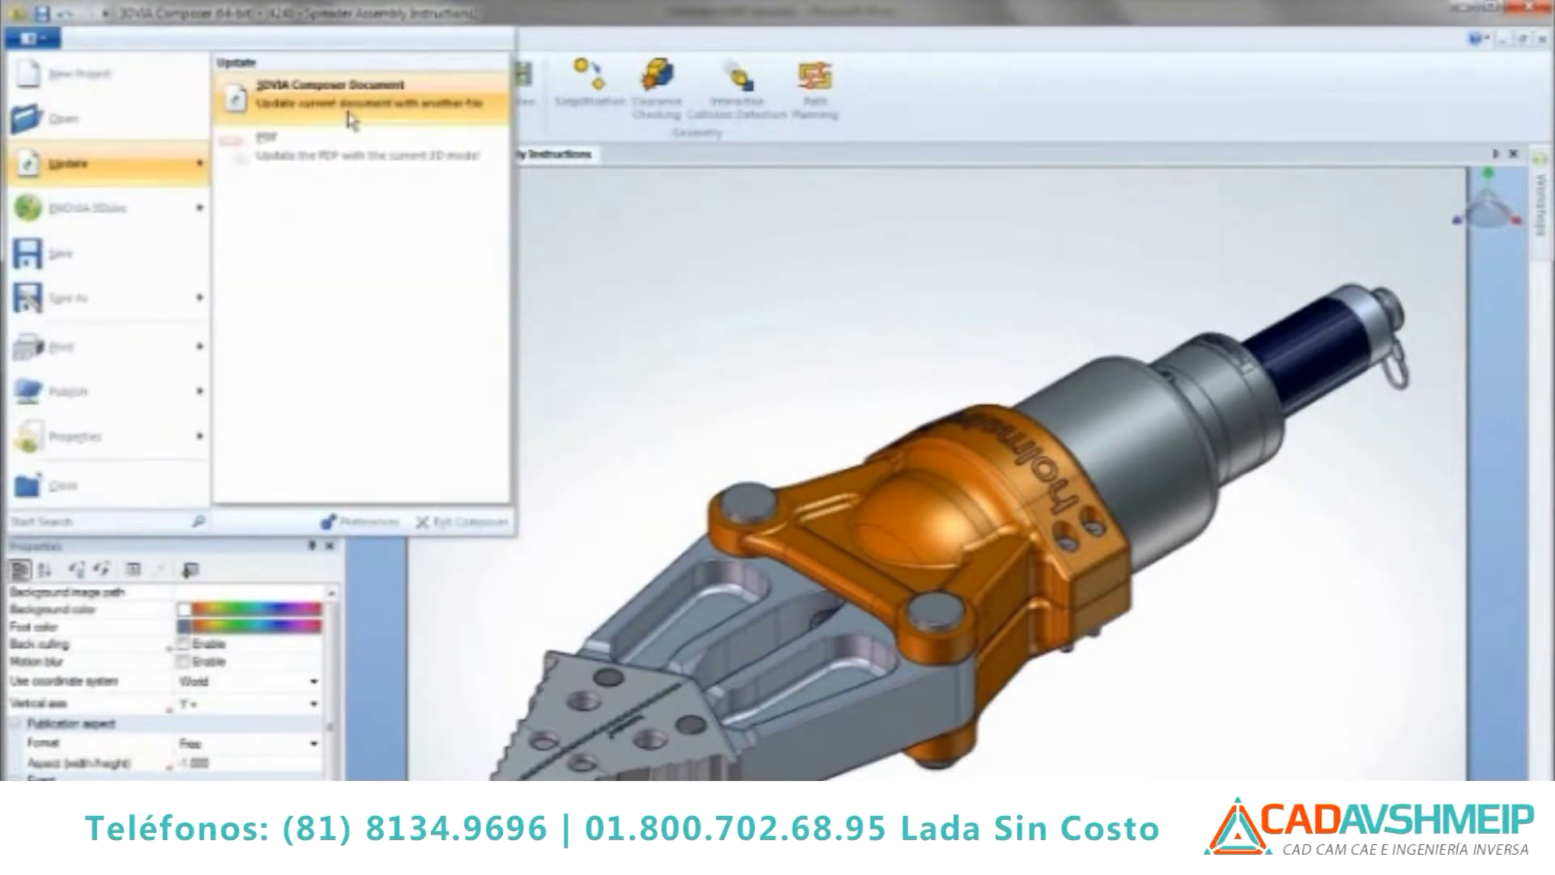
pyautogui.click(328, 93)
pyautogui.click(527, 535)
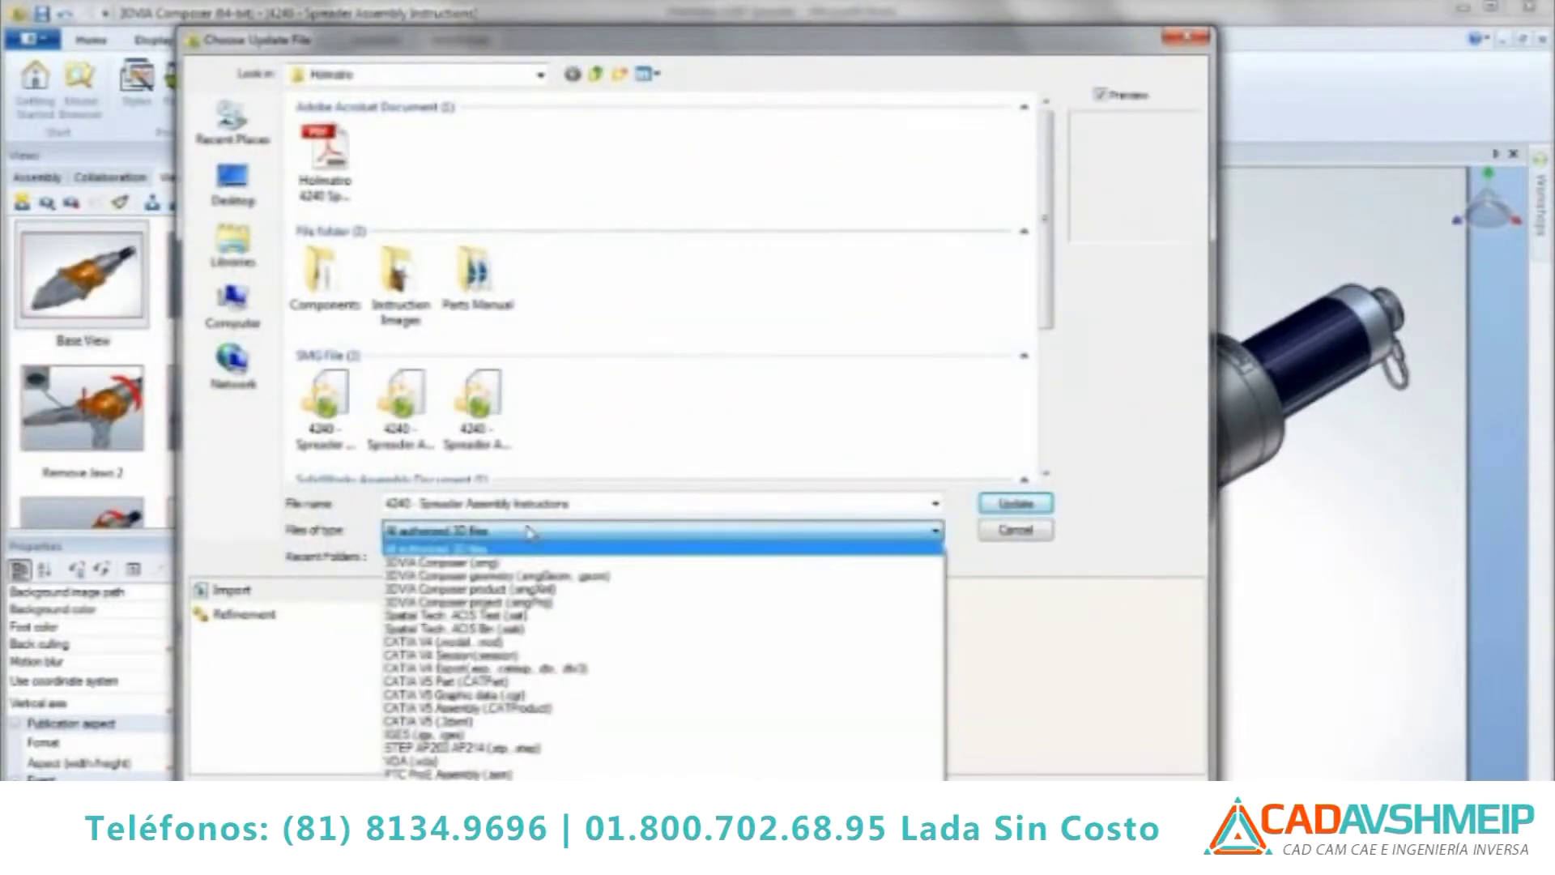
pyautogui.click(445, 773)
pyautogui.doubleClick(306, 280)
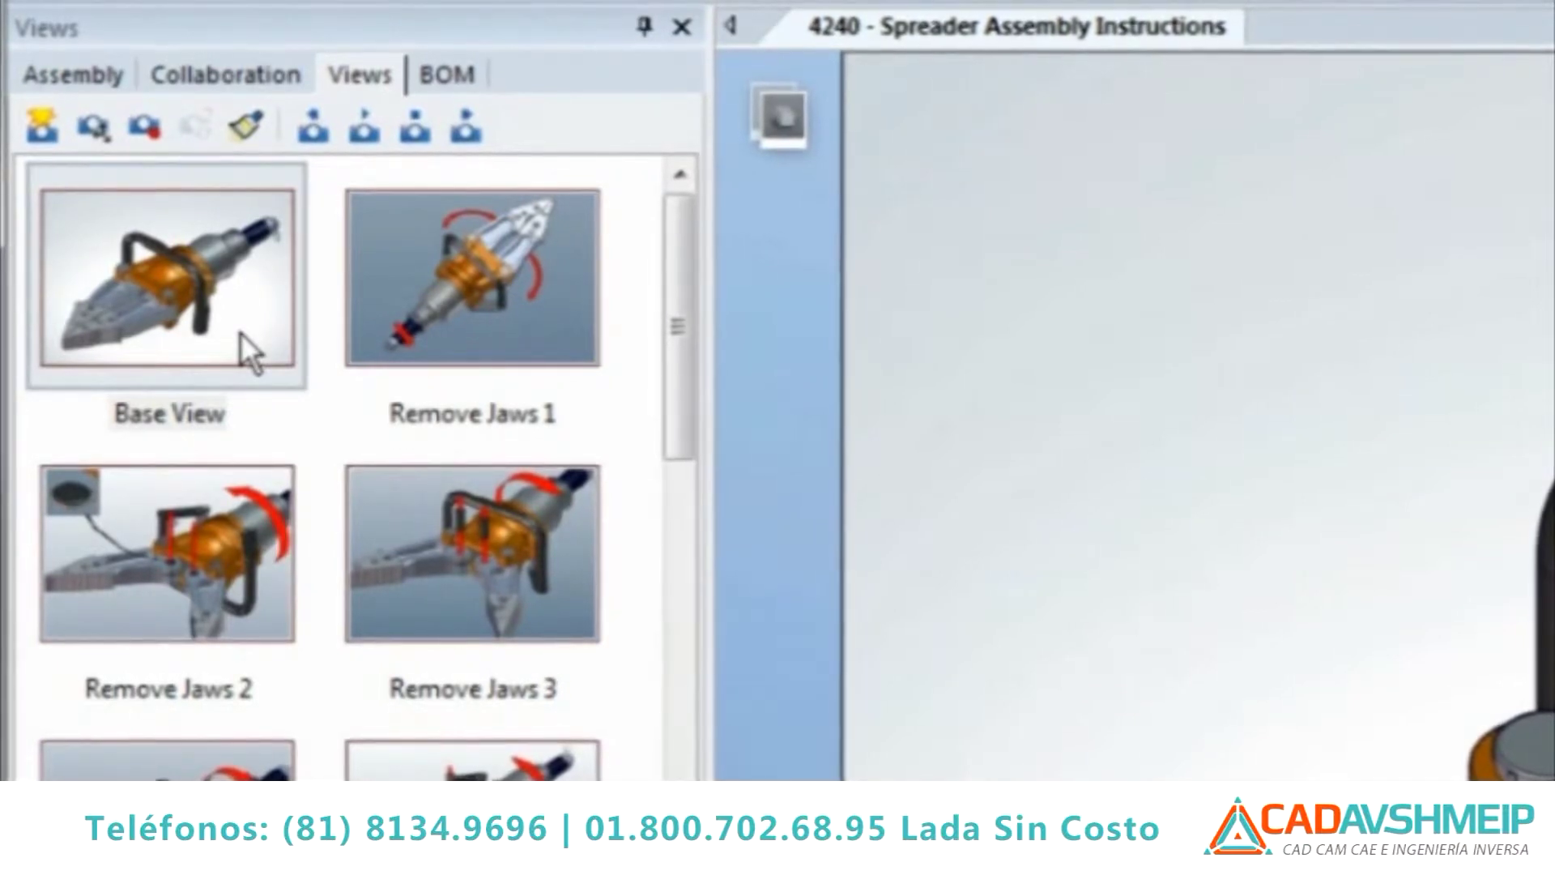
# Create a Remove Screws view, zoom in on the handle, and select a label-plate screw.
pyautogui.click(44, 127)
pyautogui.write('Remove Screw')
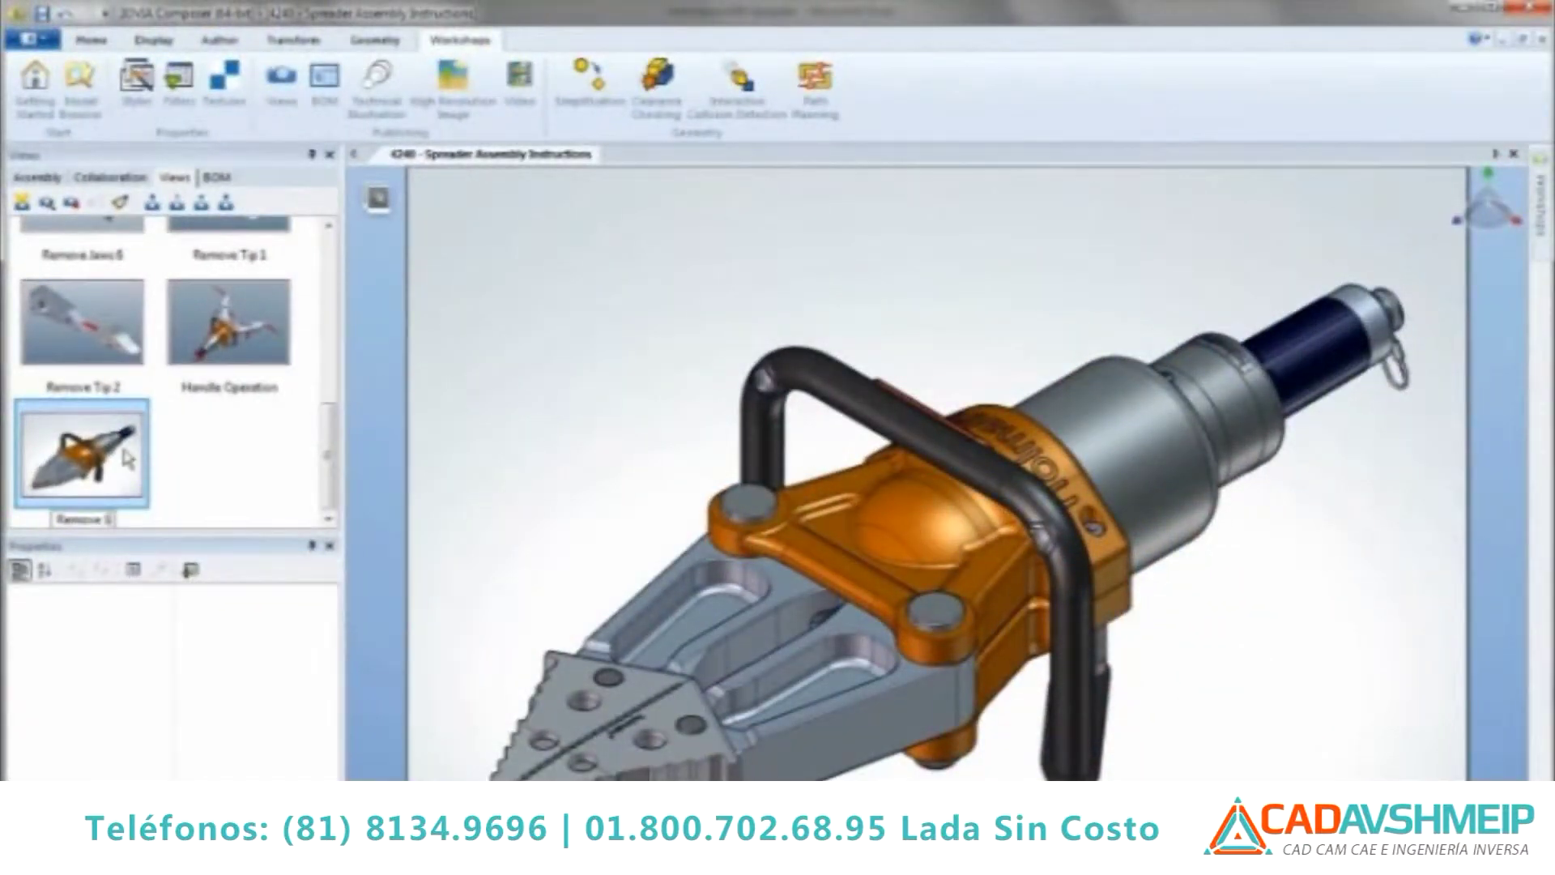
pyautogui.press('Return')
pyautogui.moveTo(853, 577)
pyautogui.mouseDown()
pyautogui.moveTo(852, 617)
pyautogui.moveTo(877, 620)
pyautogui.mouseUp()
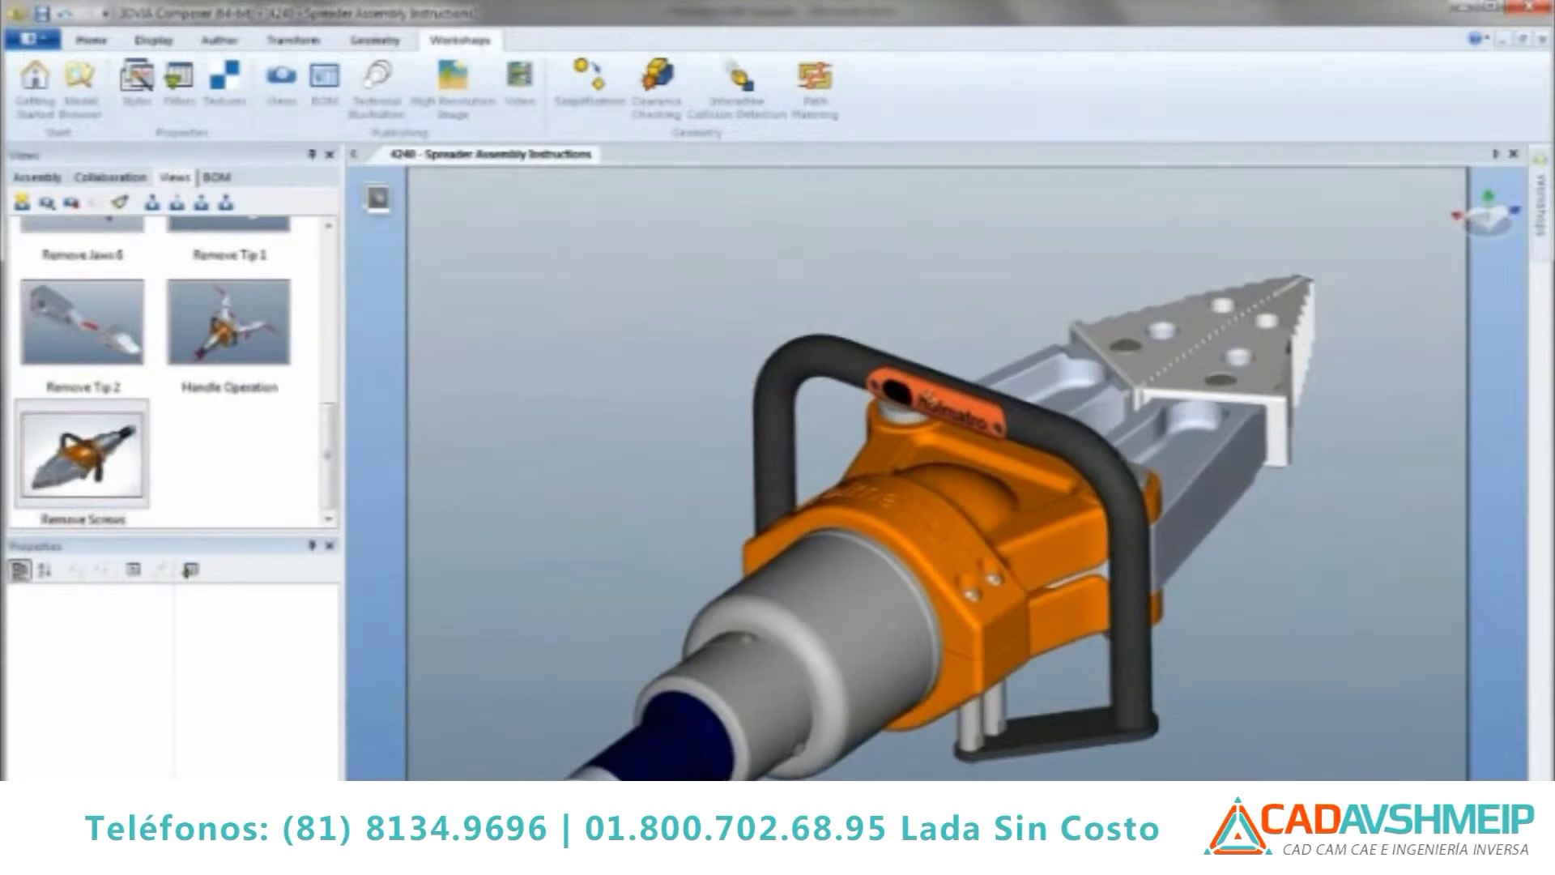
pyautogui.scroll(2, 939, 312)
pyautogui.scroll(3, 935, 332)
pyautogui.scroll(3, 936, 332)
pyautogui.scroll(-3, 935, 332)
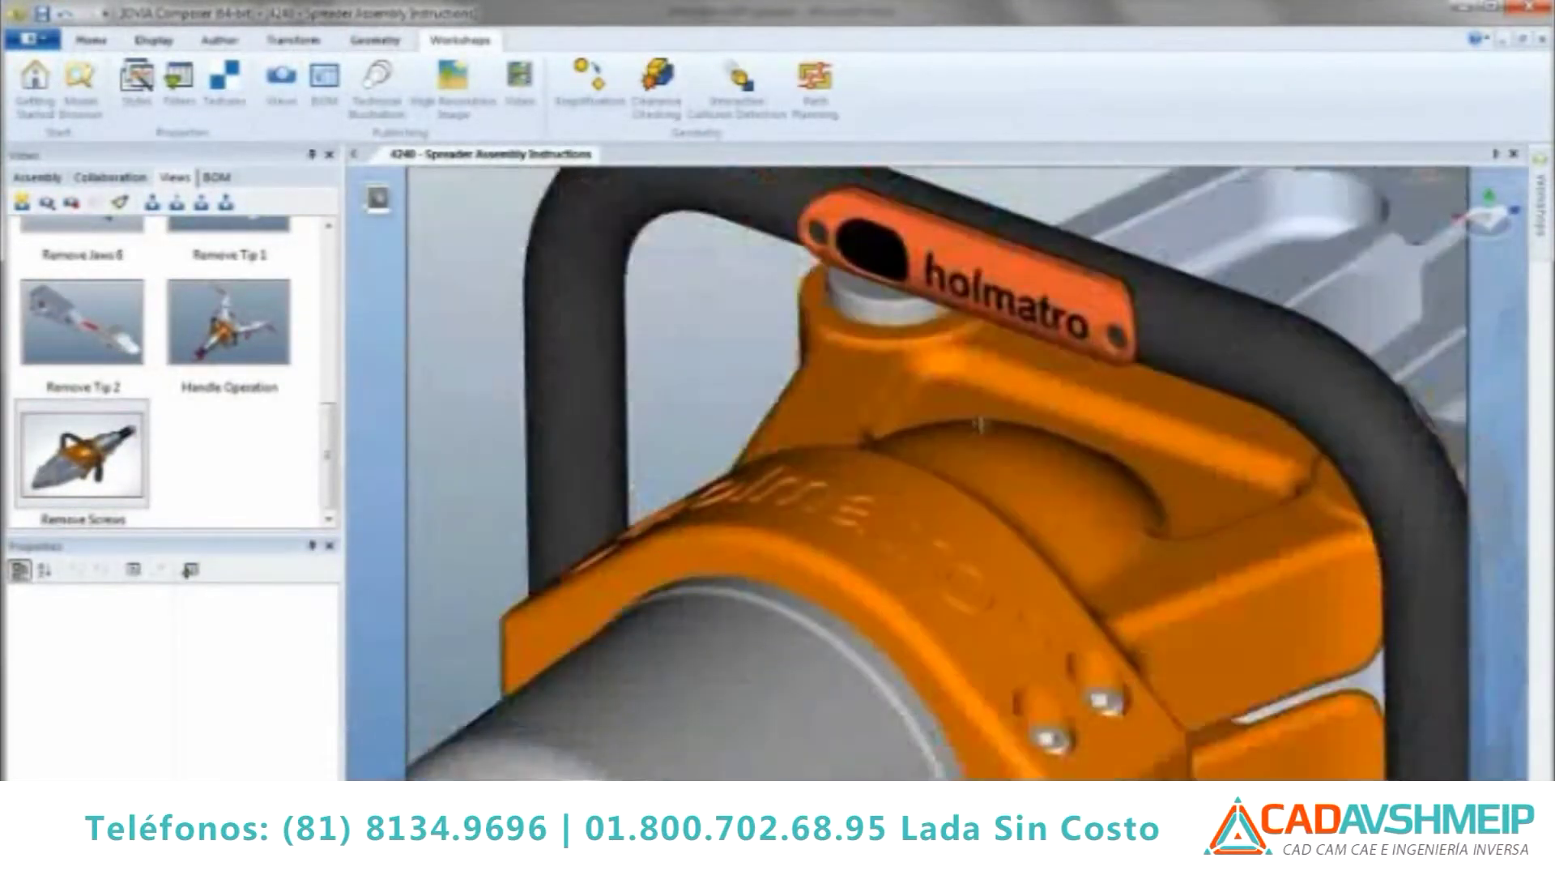
pyautogui.scroll(-3, 924, 365)
pyautogui.click(911, 398)
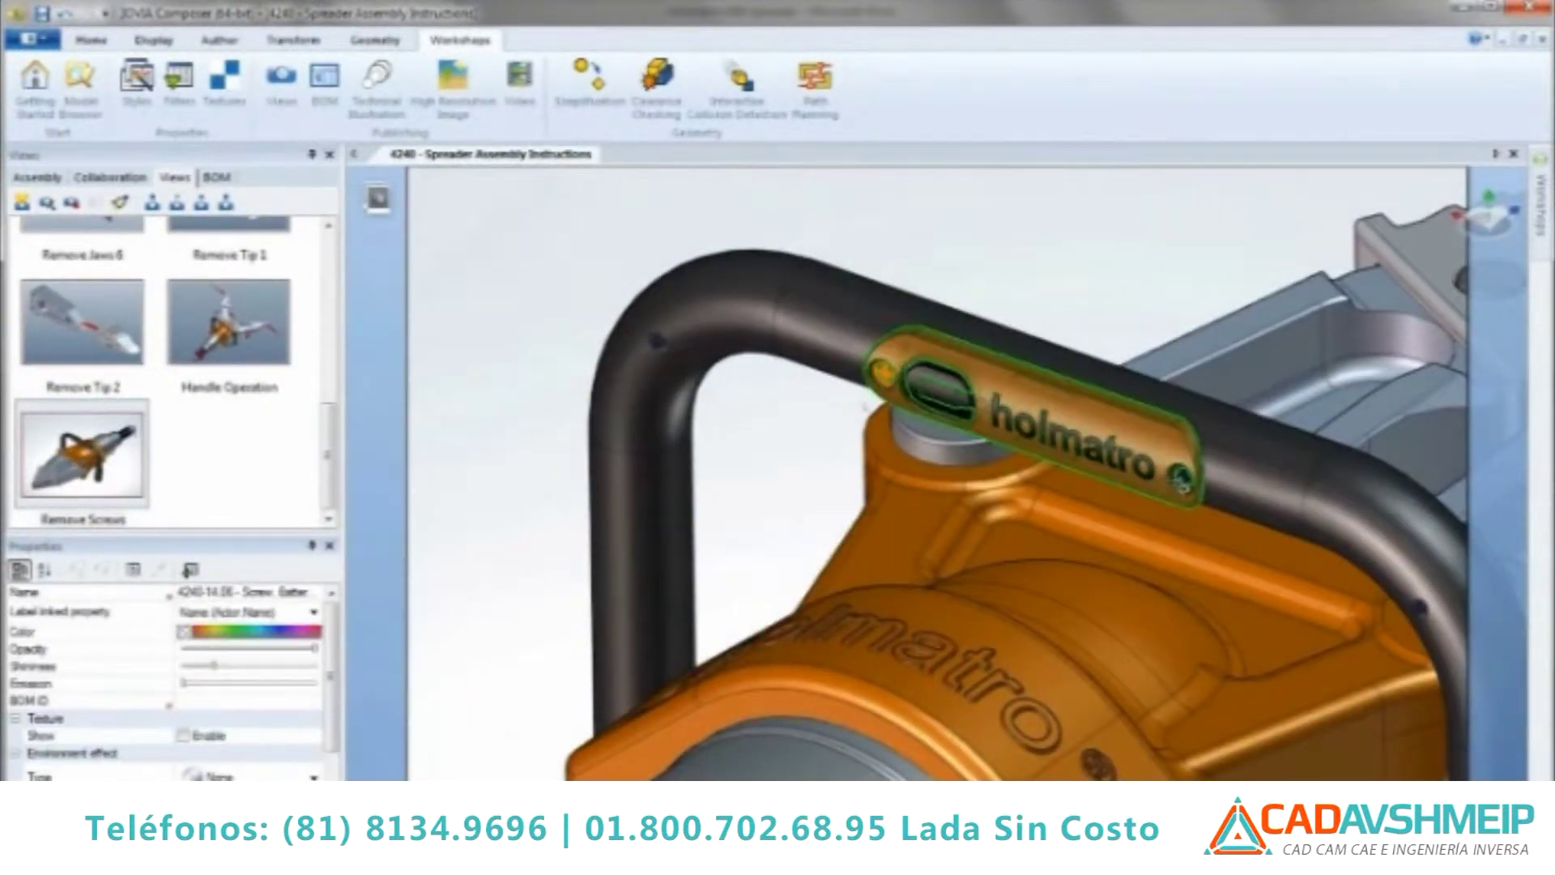
pyautogui.click(1053, 437)
# Translate the selected label-plate screw outward so it floats free of the handle.
pyautogui.click(291, 42)
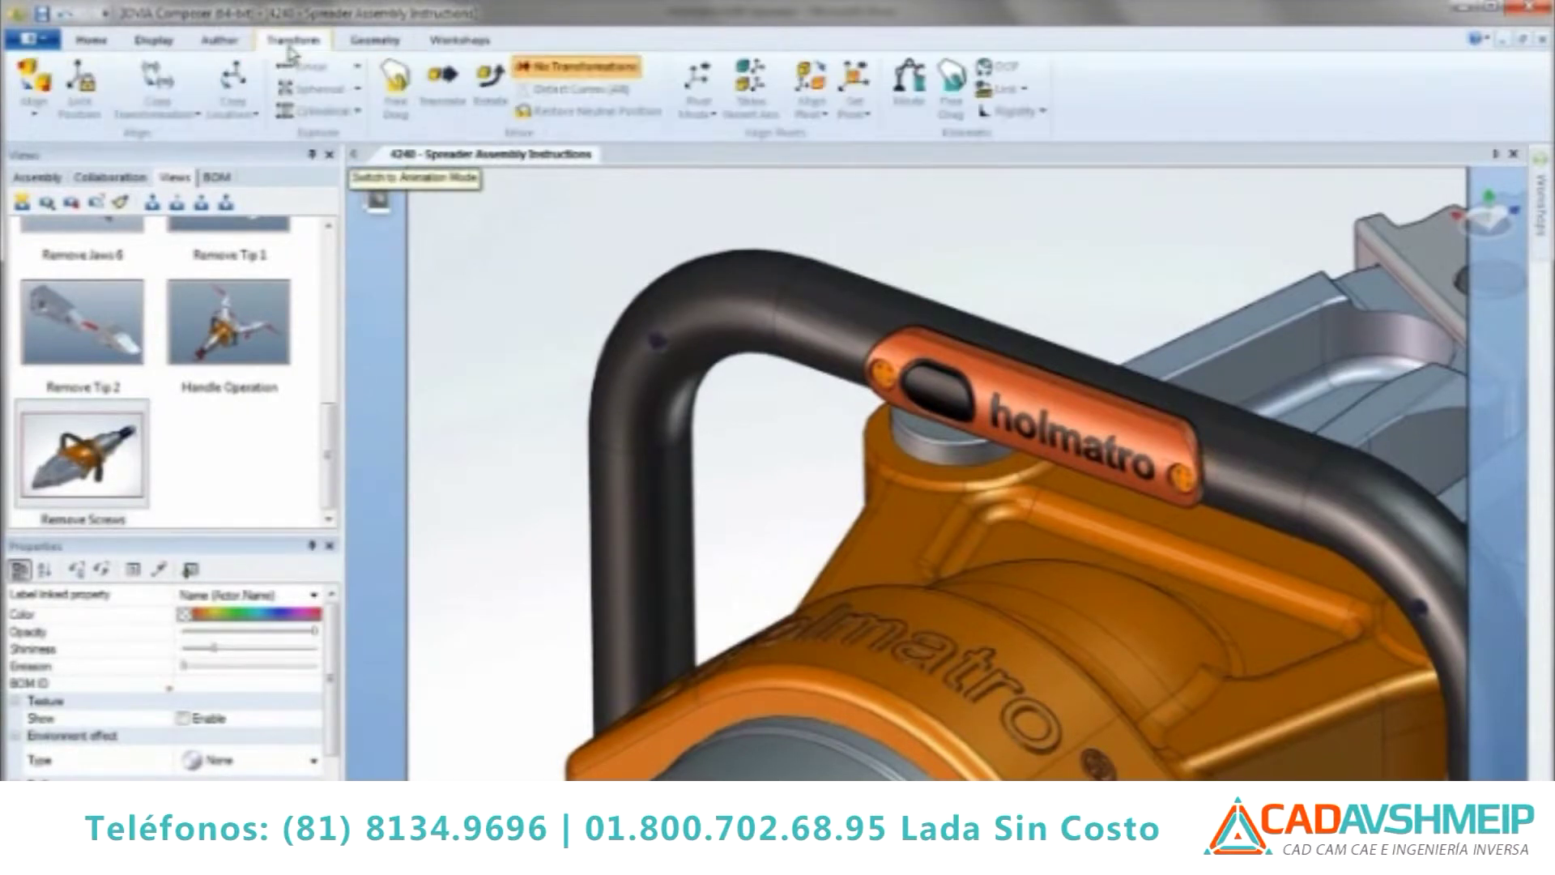
pyautogui.click(442, 81)
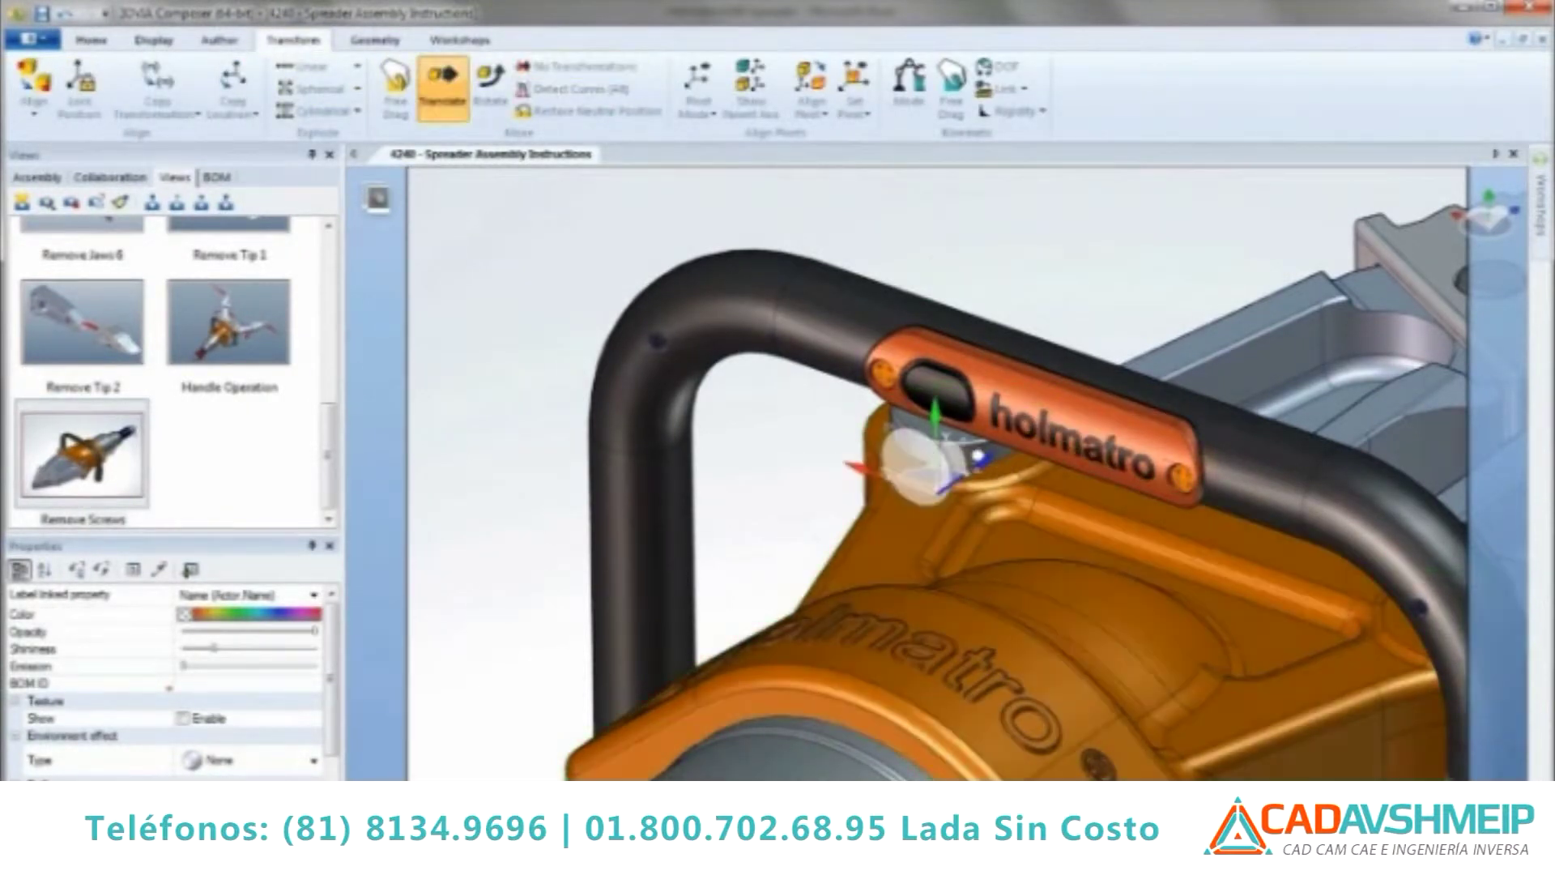
pyautogui.moveTo(923, 444); pyautogui.dragTo(849, 525)
pyautogui.click(470, 215)
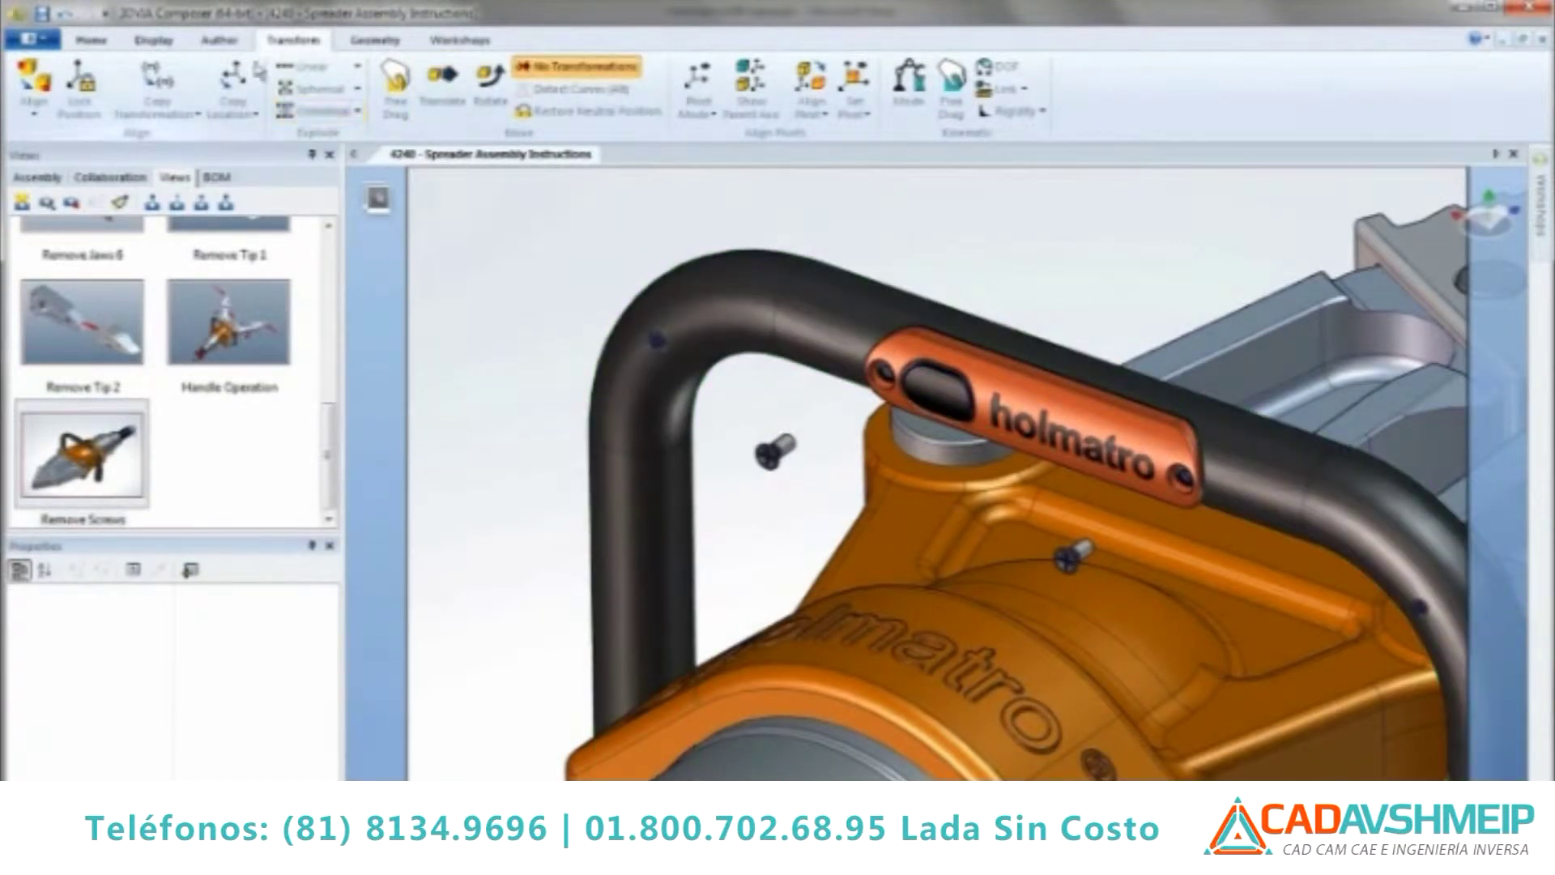
pyautogui.click(219, 39)
pyautogui.click(206, 89)
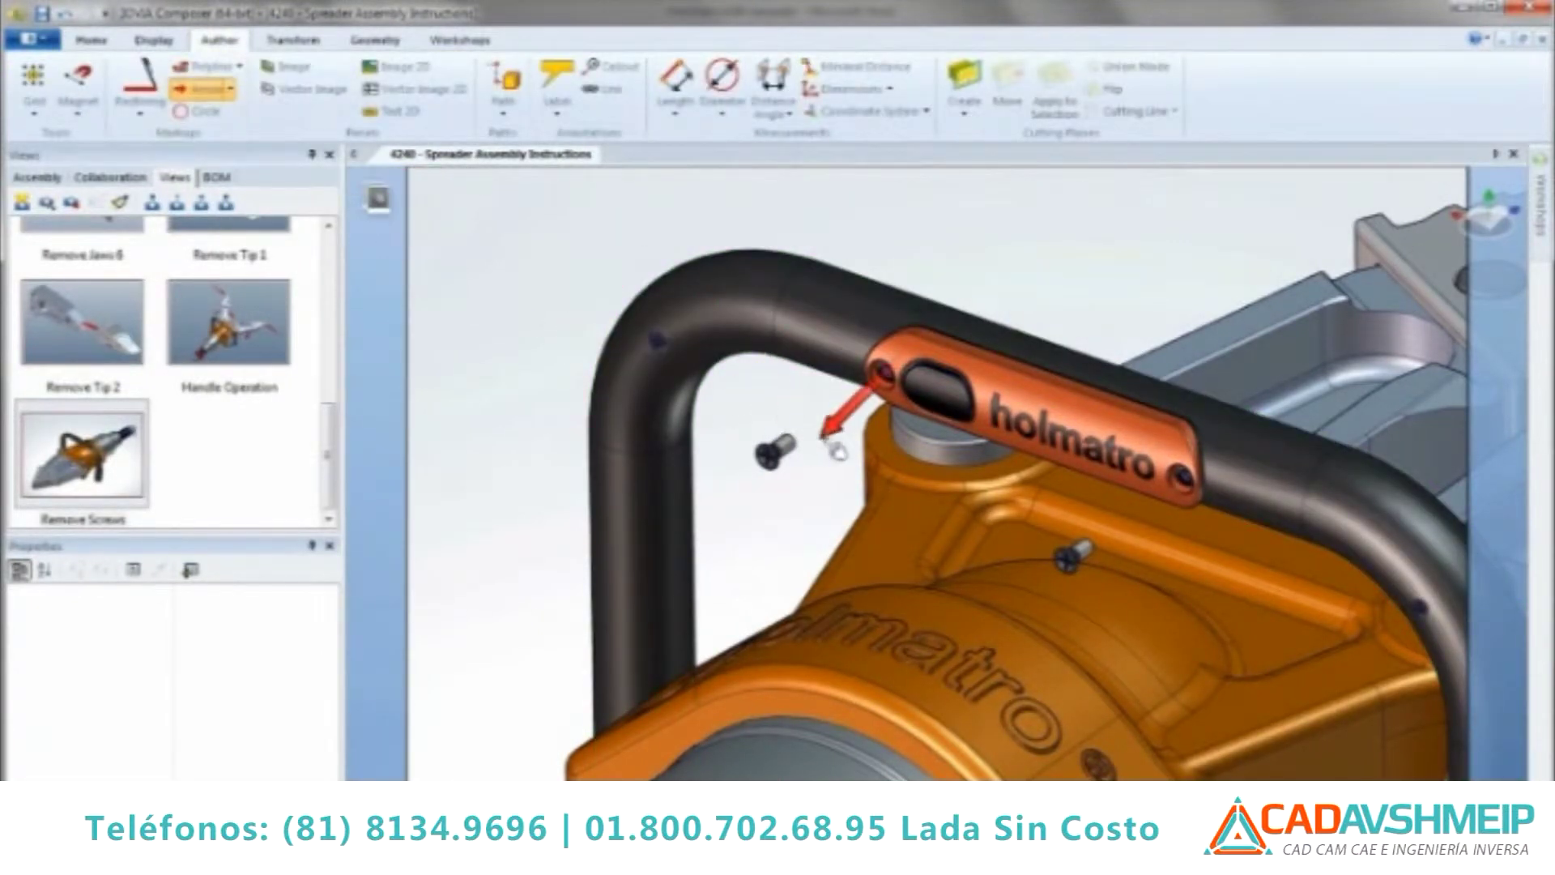
# Draw red removal arrows at both label-plate screws and select the upper arrow.
pyautogui.moveTo(774, 445)
pyautogui.mouseDown()
pyautogui.moveTo(954, 361)
pyautogui.moveTo(1004, 290)
pyautogui.mouseUp()
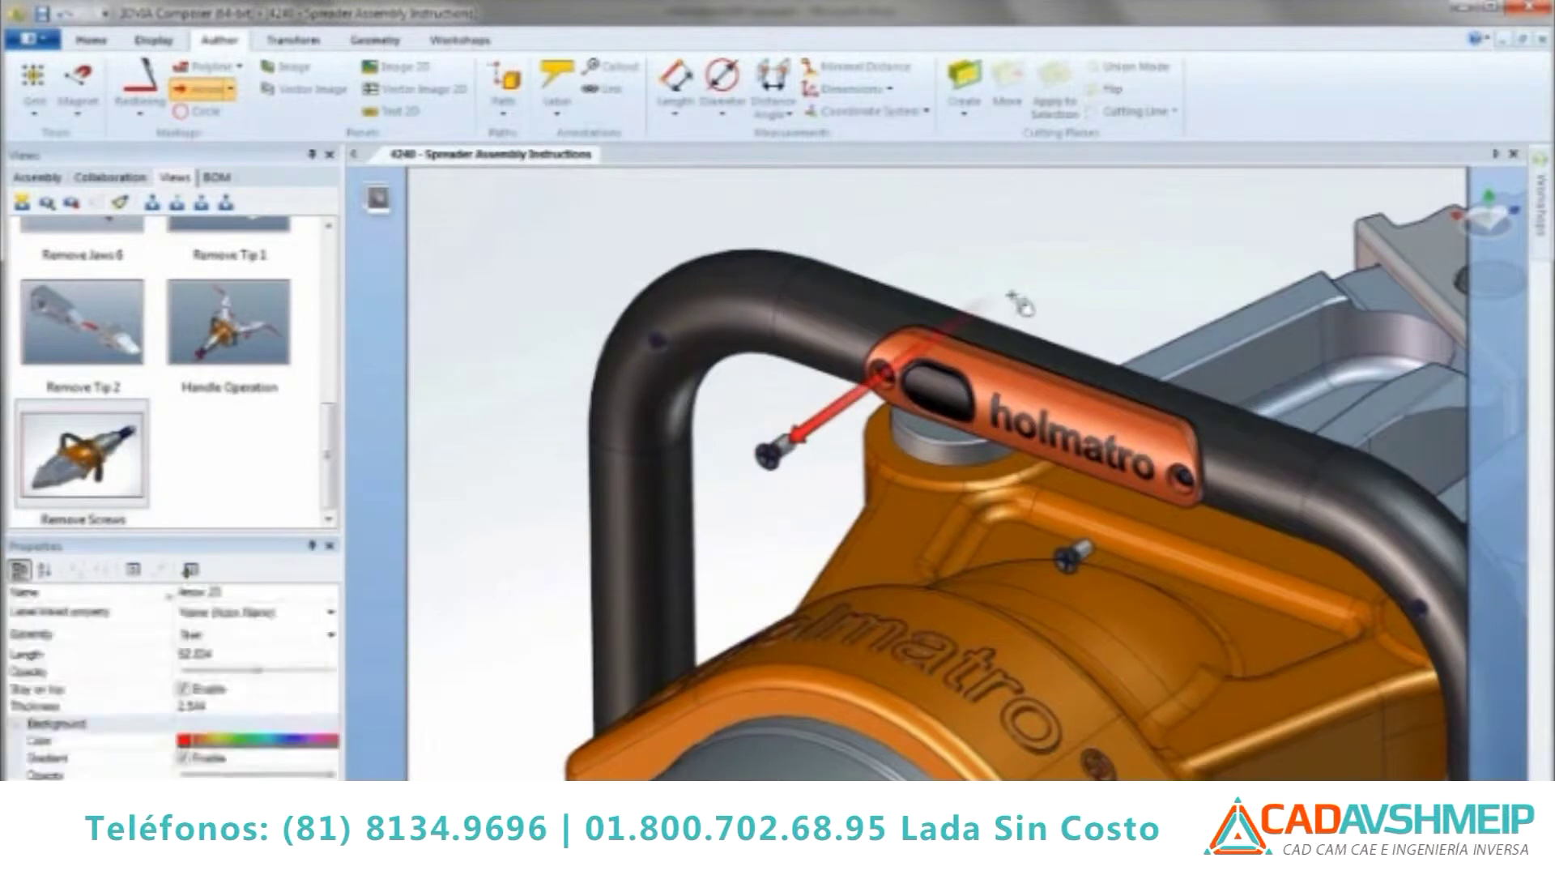
pyautogui.moveTo(1093, 557); pyautogui.dragTo(1286, 379)
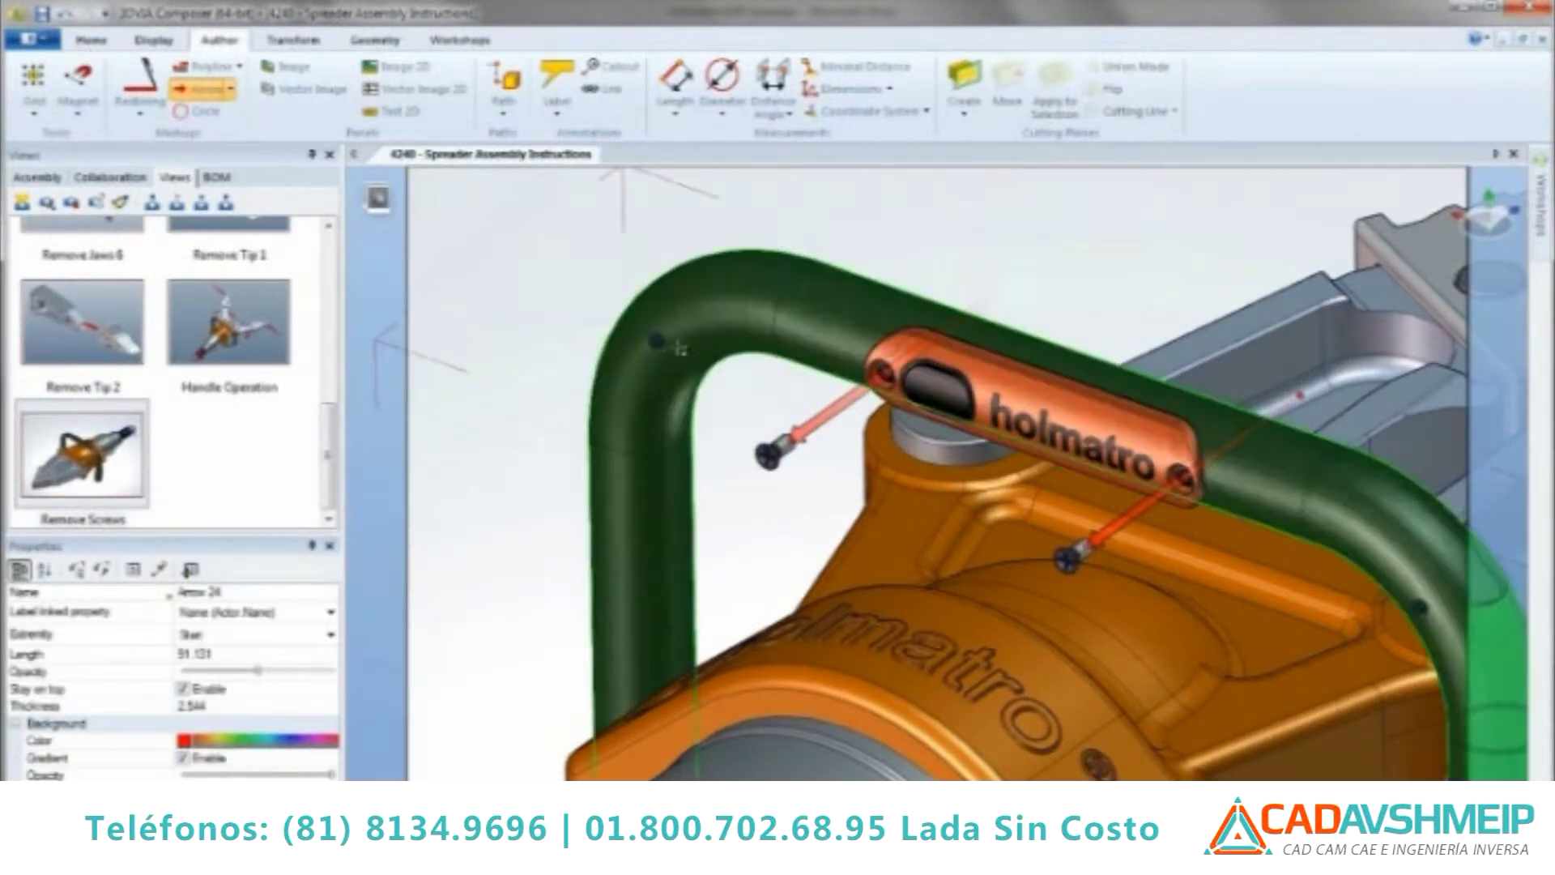
pyautogui.press('Escape')
pyautogui.click(847, 413)
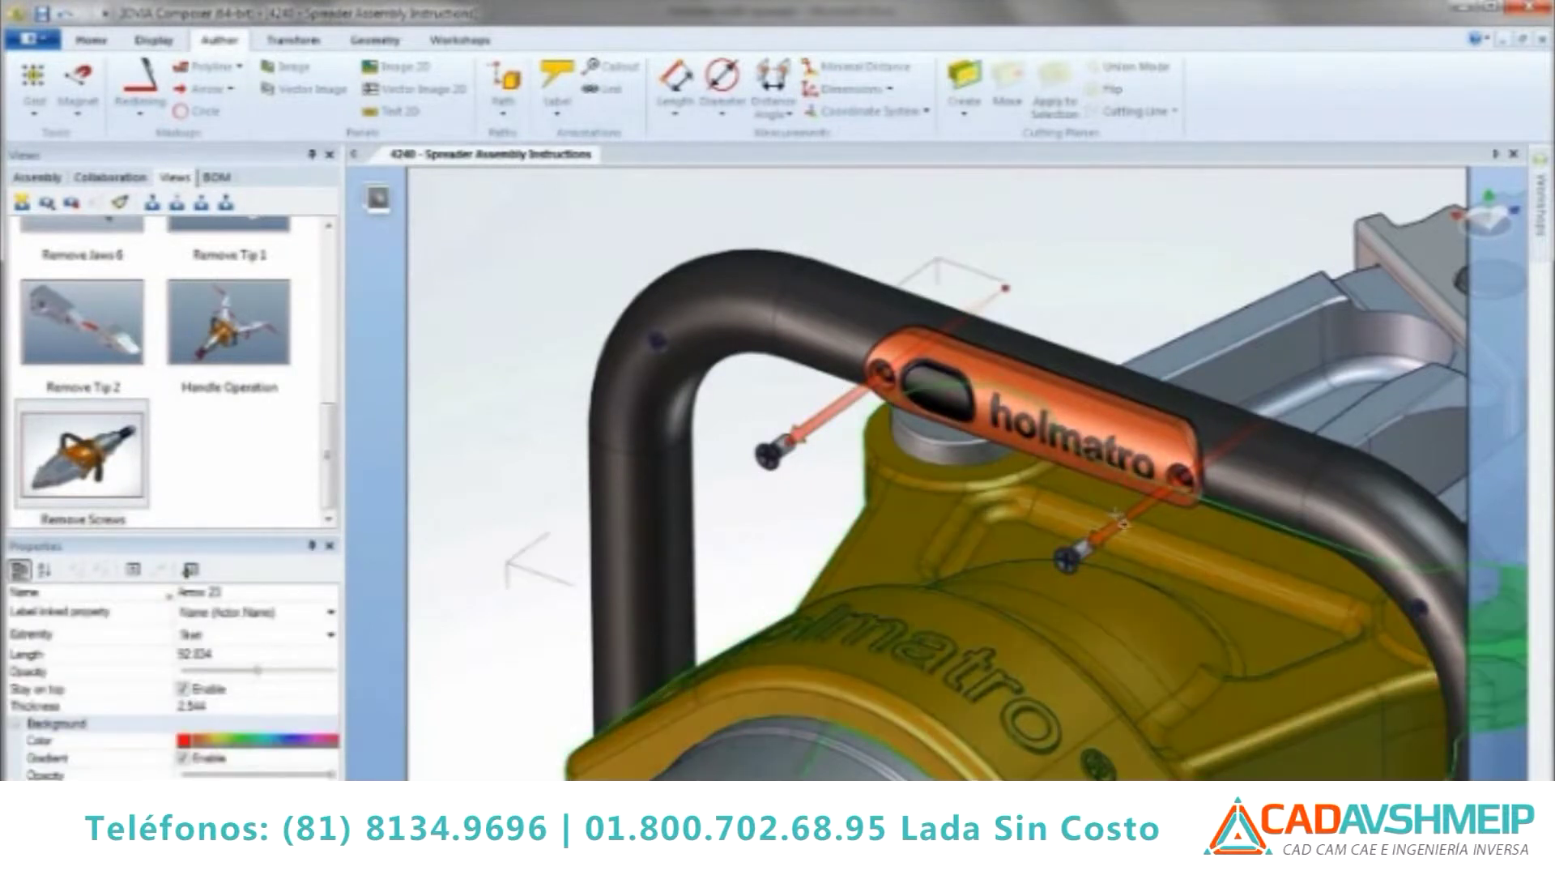
pyautogui.click(293, 40)
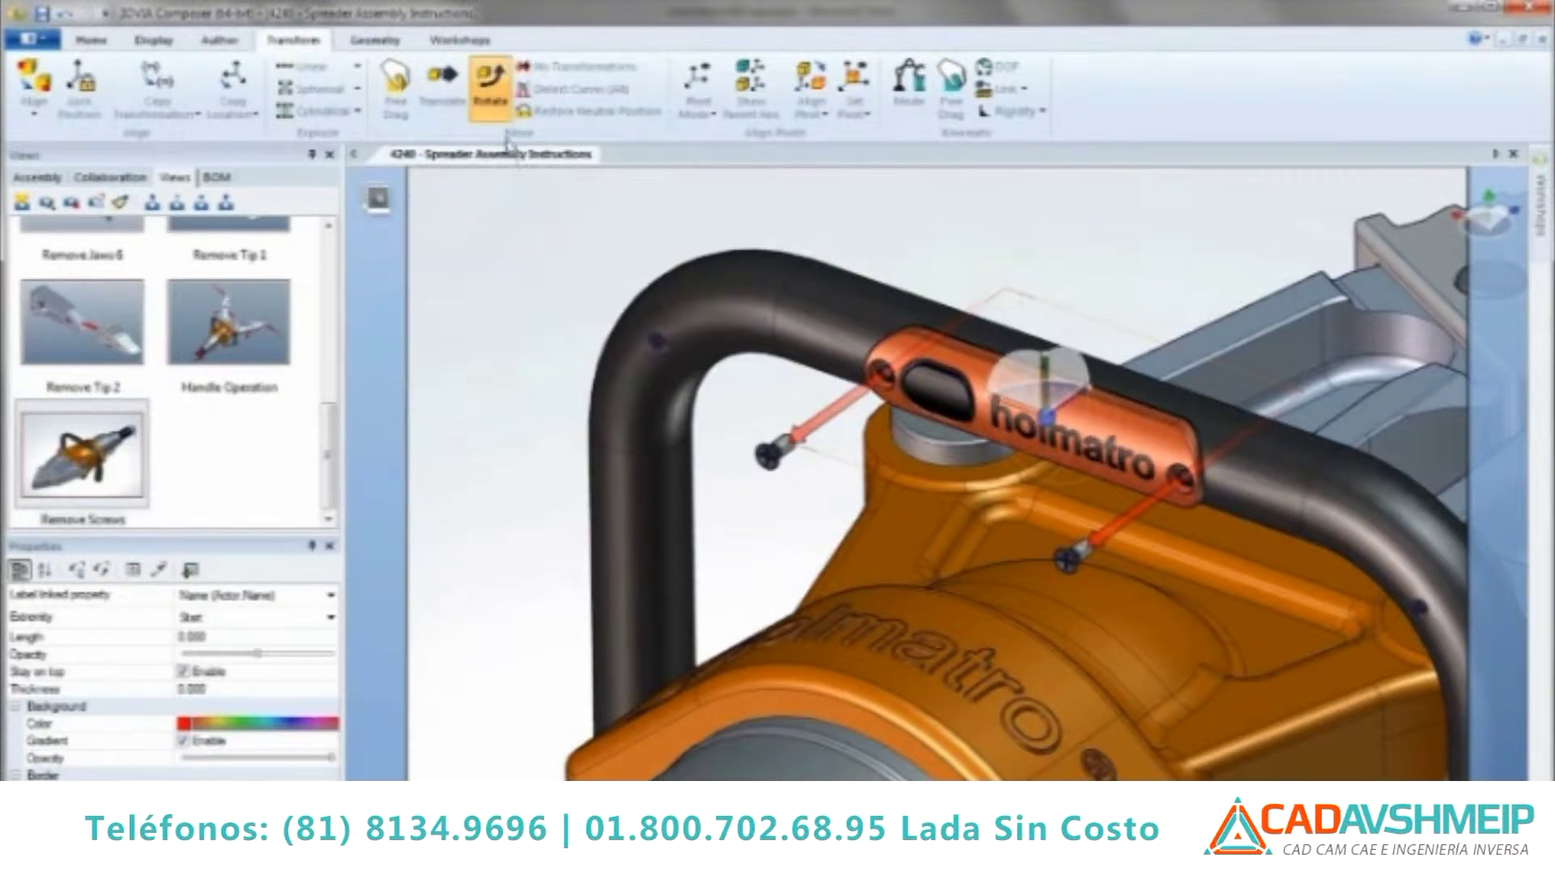
pyautogui.click(442, 81)
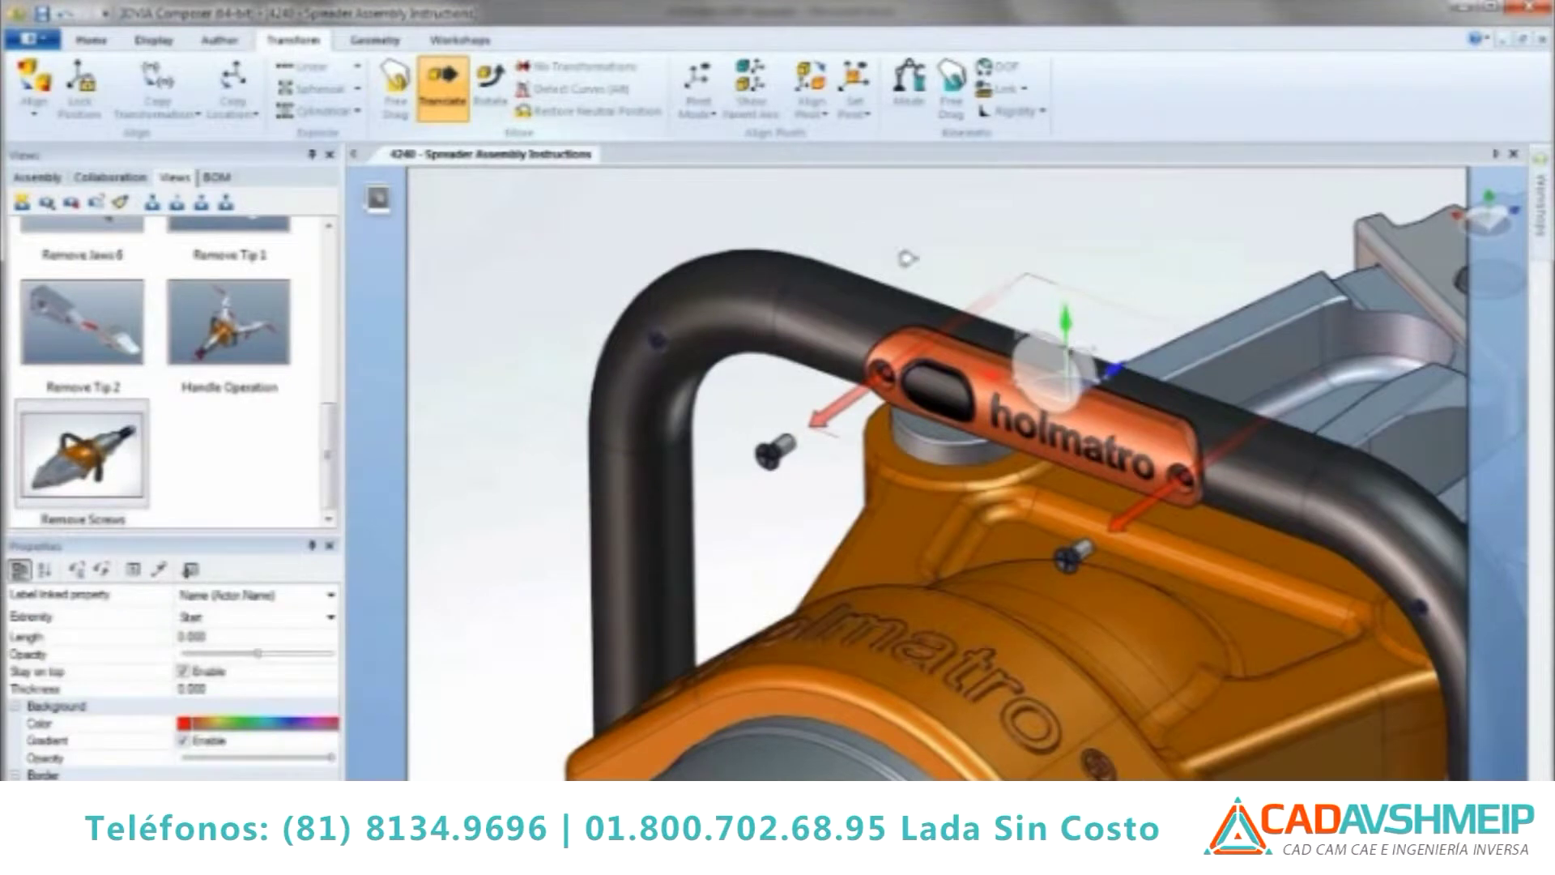
# Give the screw arrows thickness 6 and opacity 255, with Stay on top turned off.
pyautogui.click(253, 687)
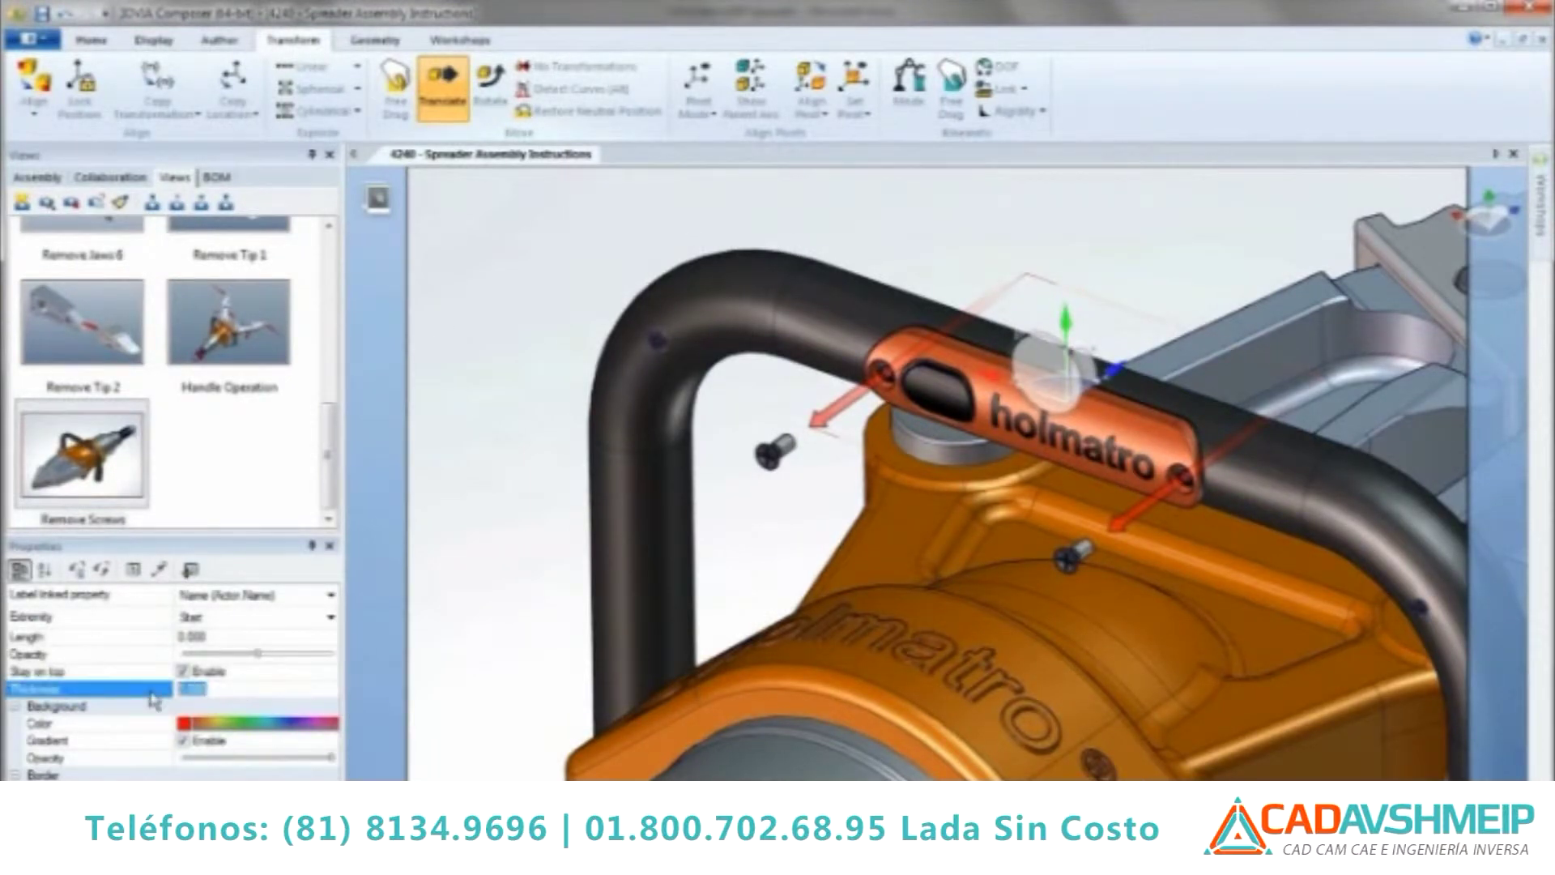
pyautogui.write('6')
pyautogui.press('Return')
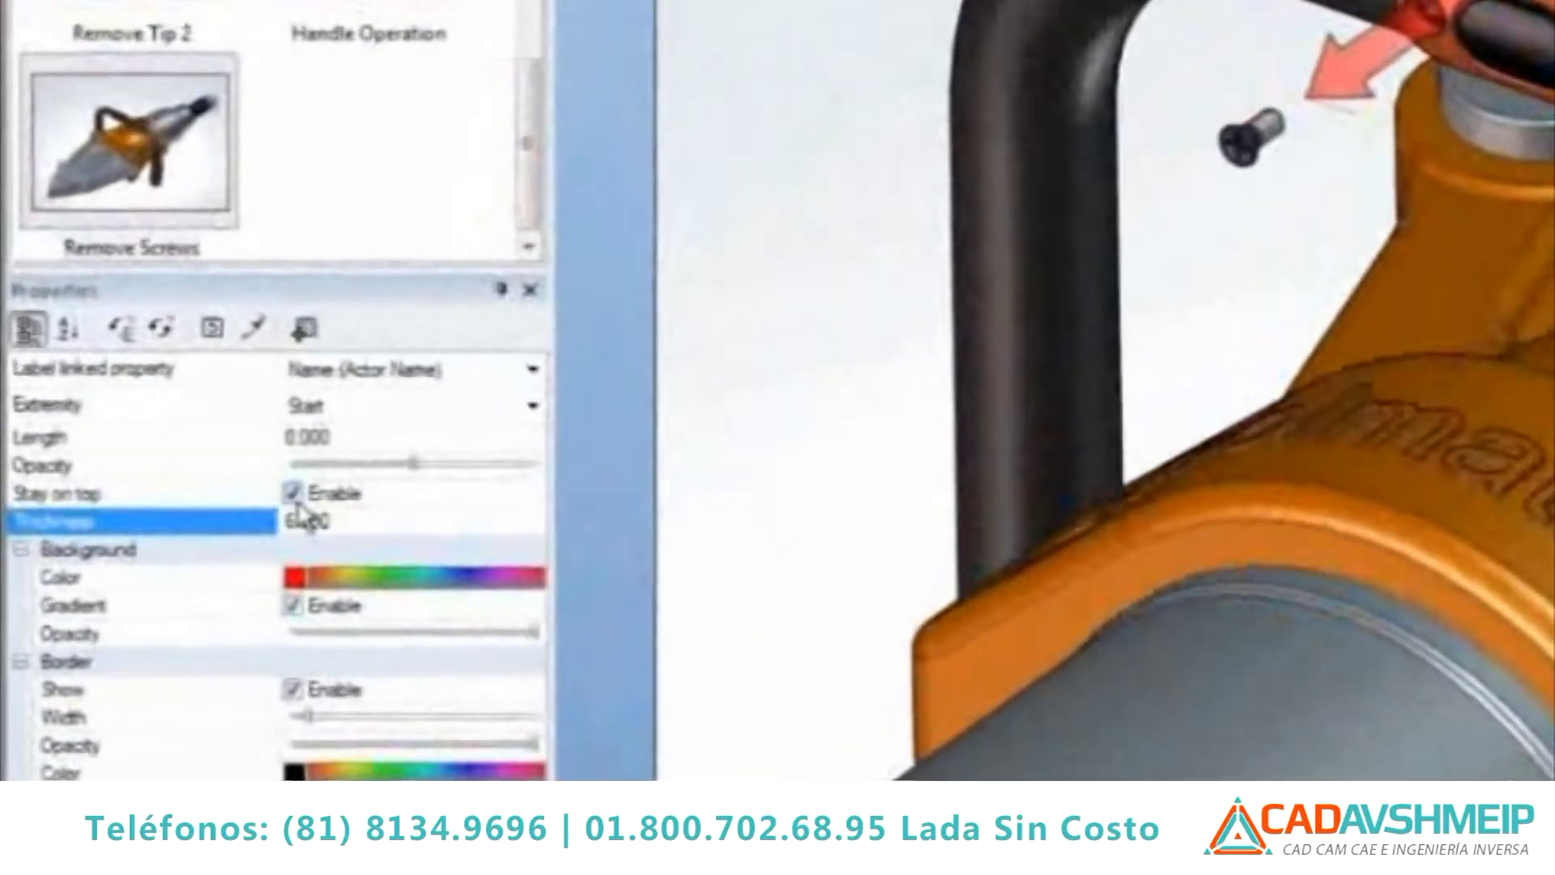
pyautogui.click(183, 672)
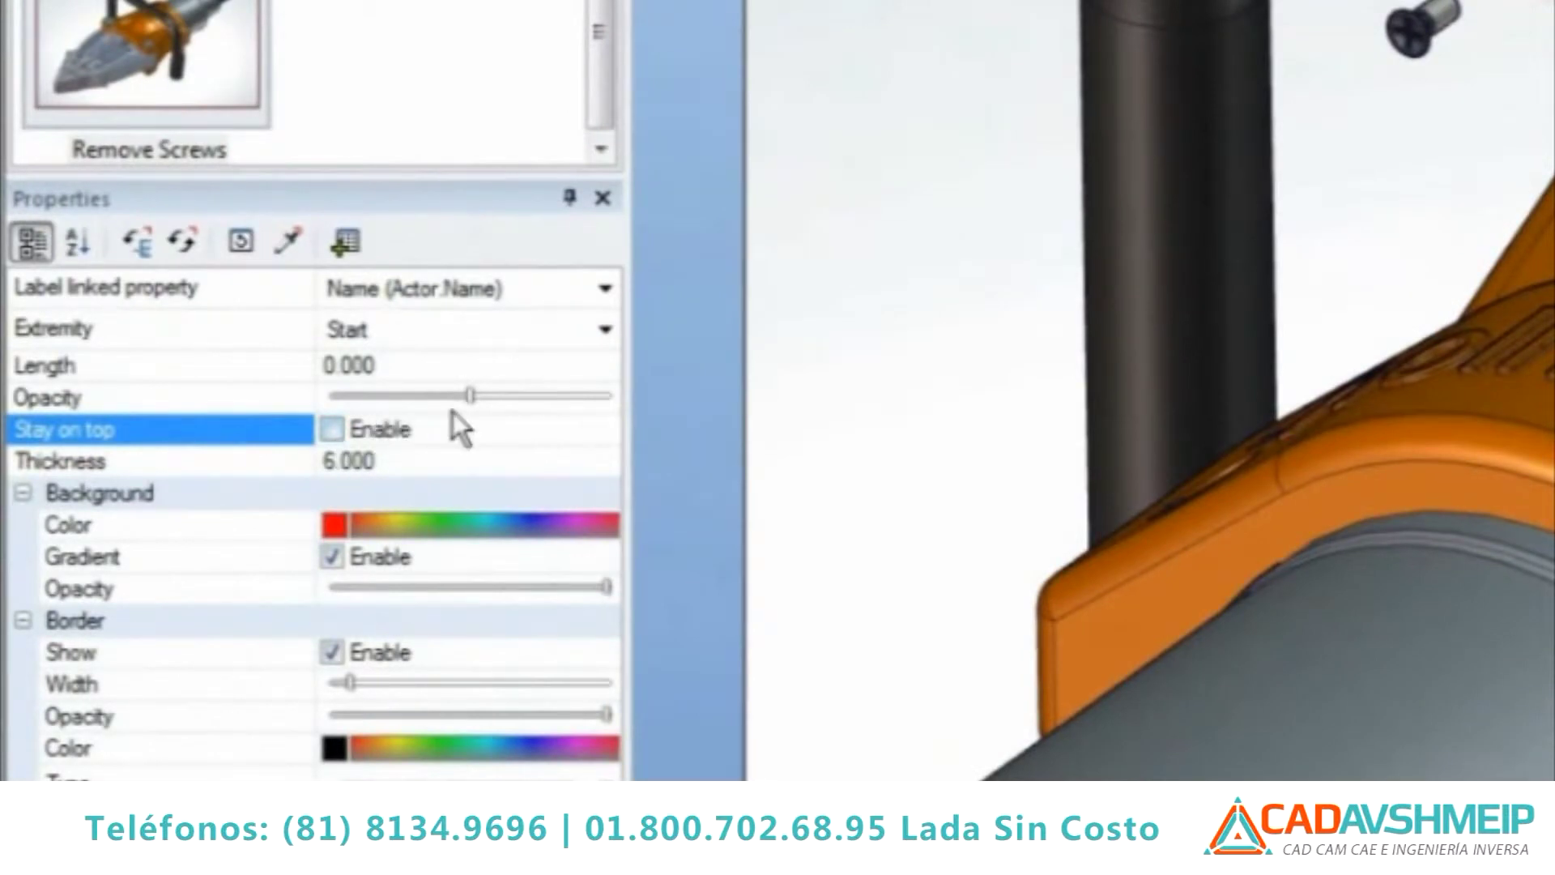
pyautogui.moveTo(470, 396); pyautogui.dragTo(669, 403)
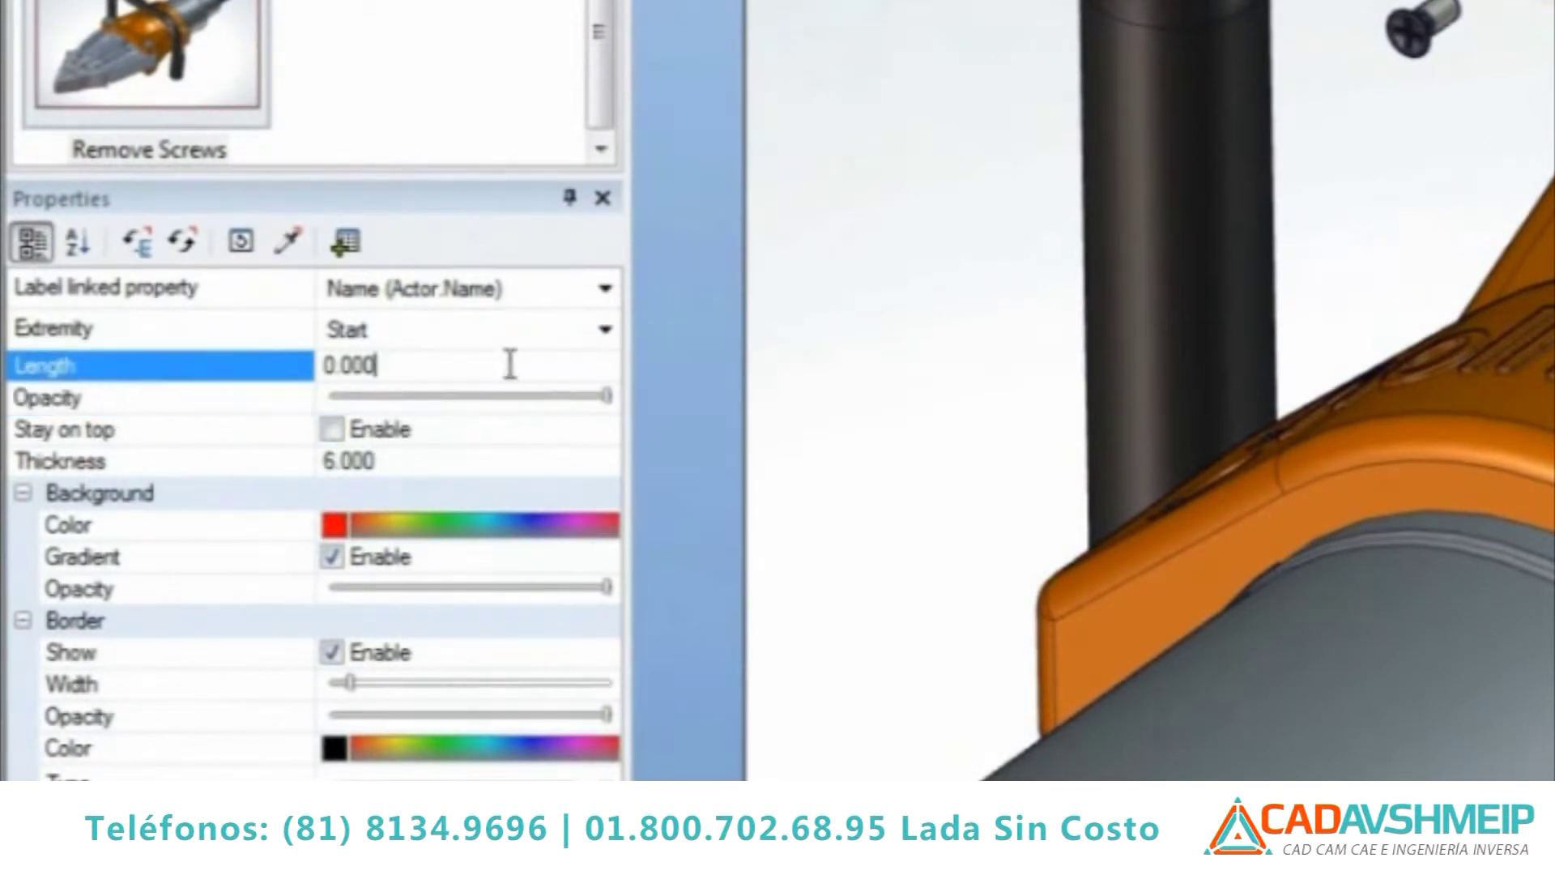
pyautogui.click(162, 365)
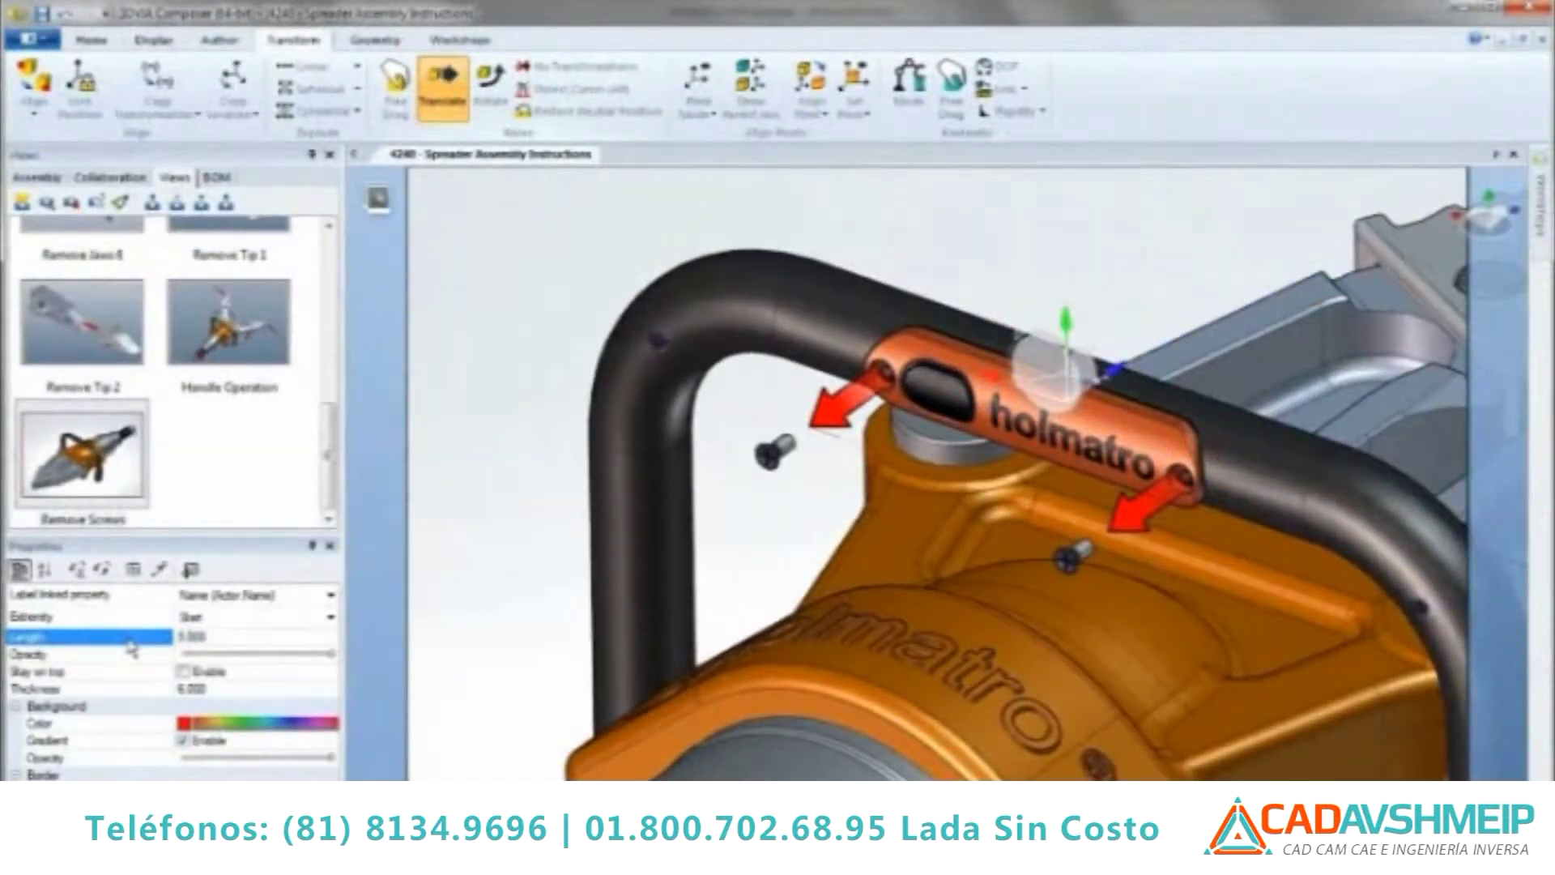
pyautogui.click(510, 393)
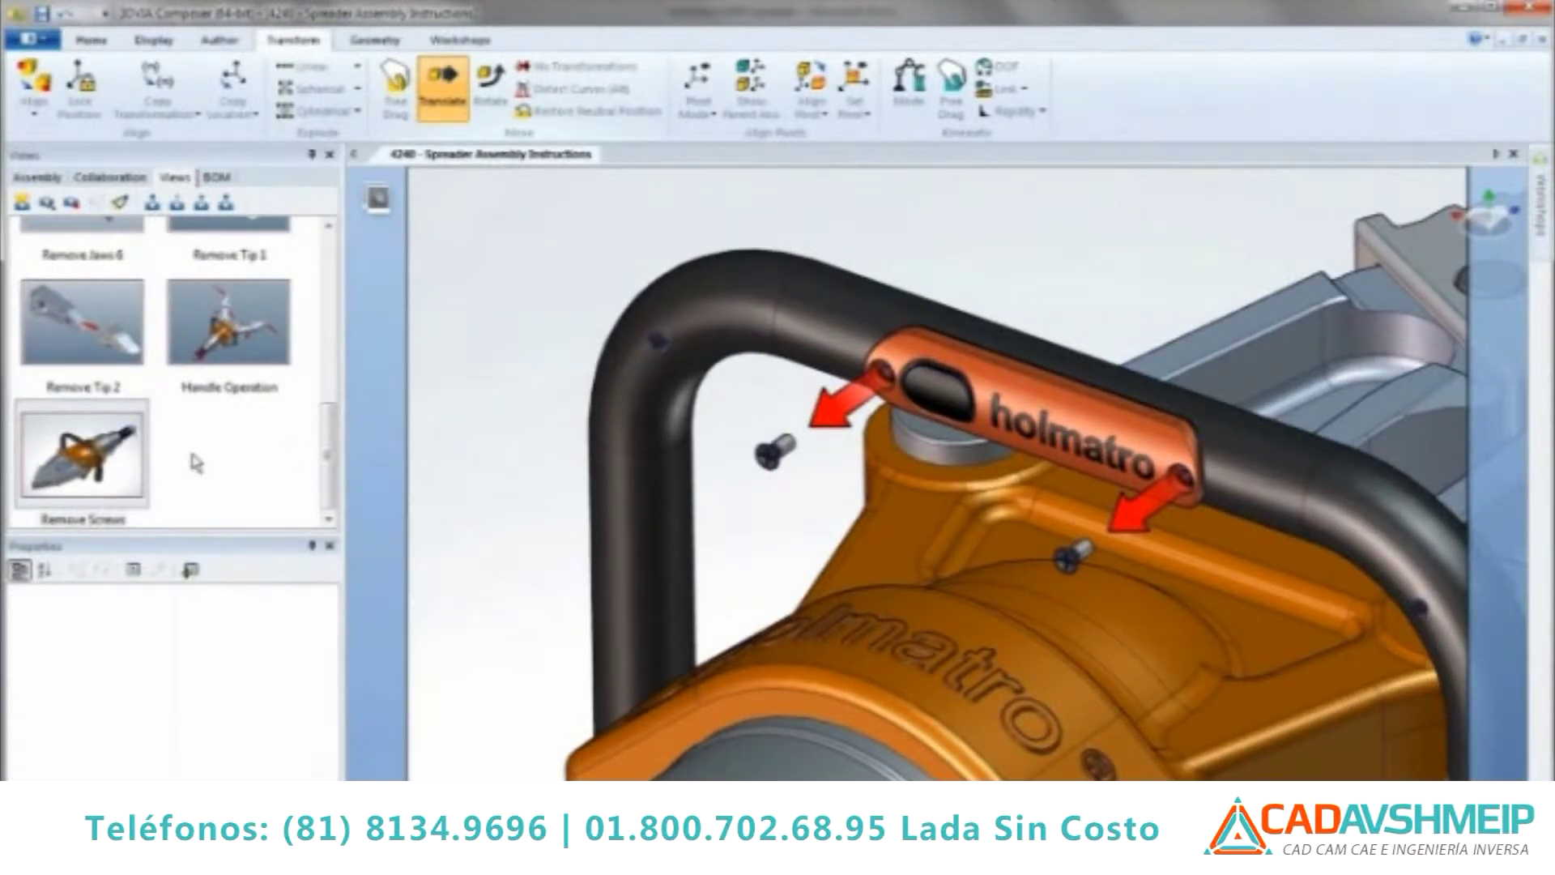
# Refresh the Remove Screws view so it includes the current arrows.
pyautogui.click(119, 464)
pyautogui.click(72, 203)
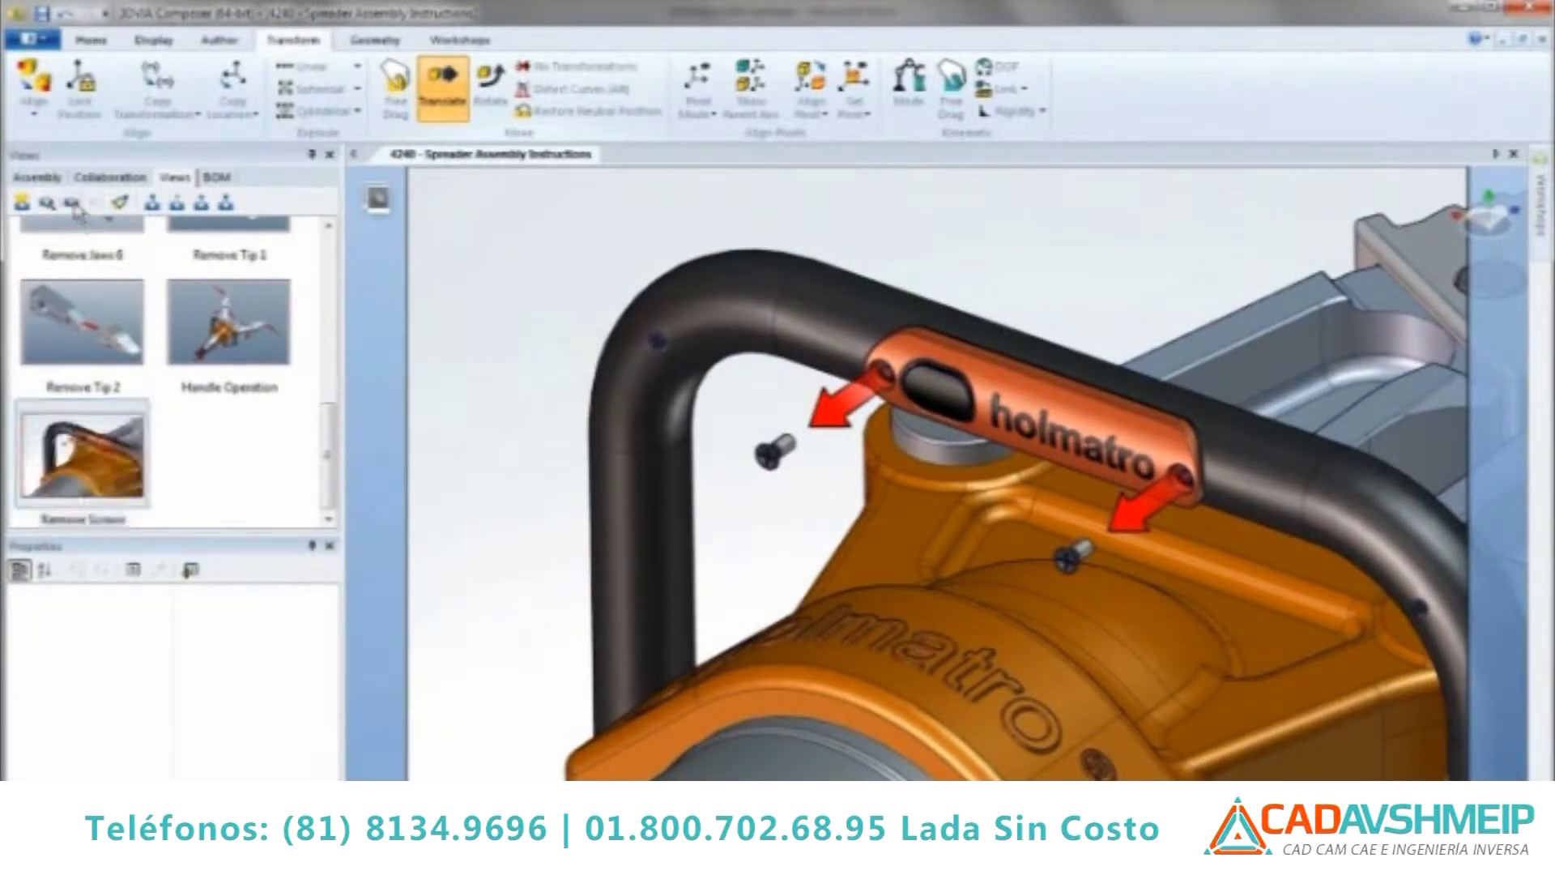
pyautogui.press('Escape')
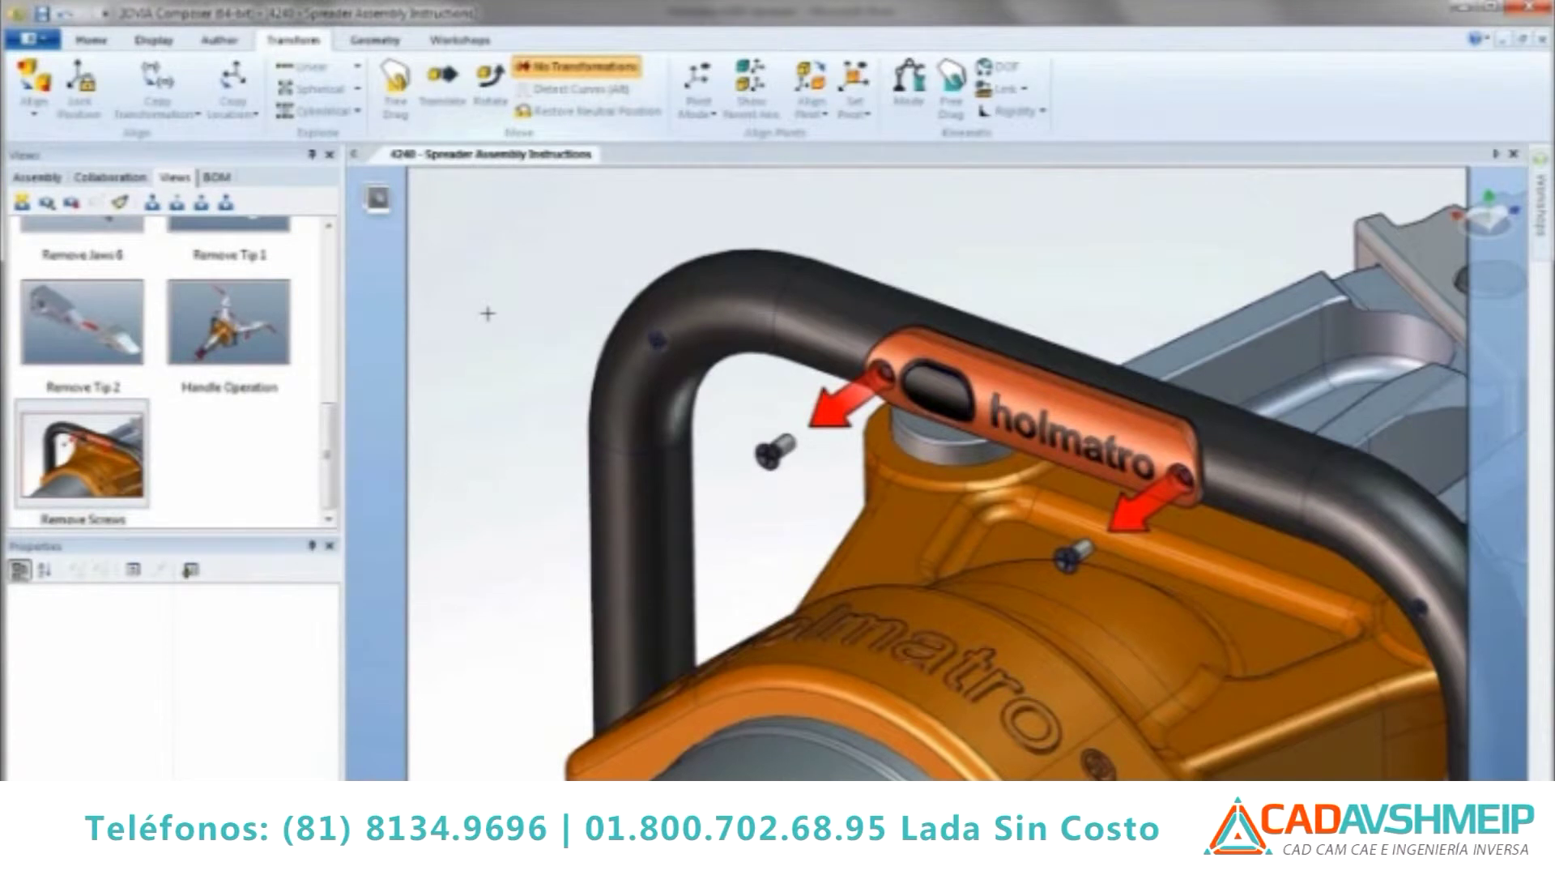
# Add a new view named Remove Cover after Remove Screws.
pyautogui.click(23, 202)
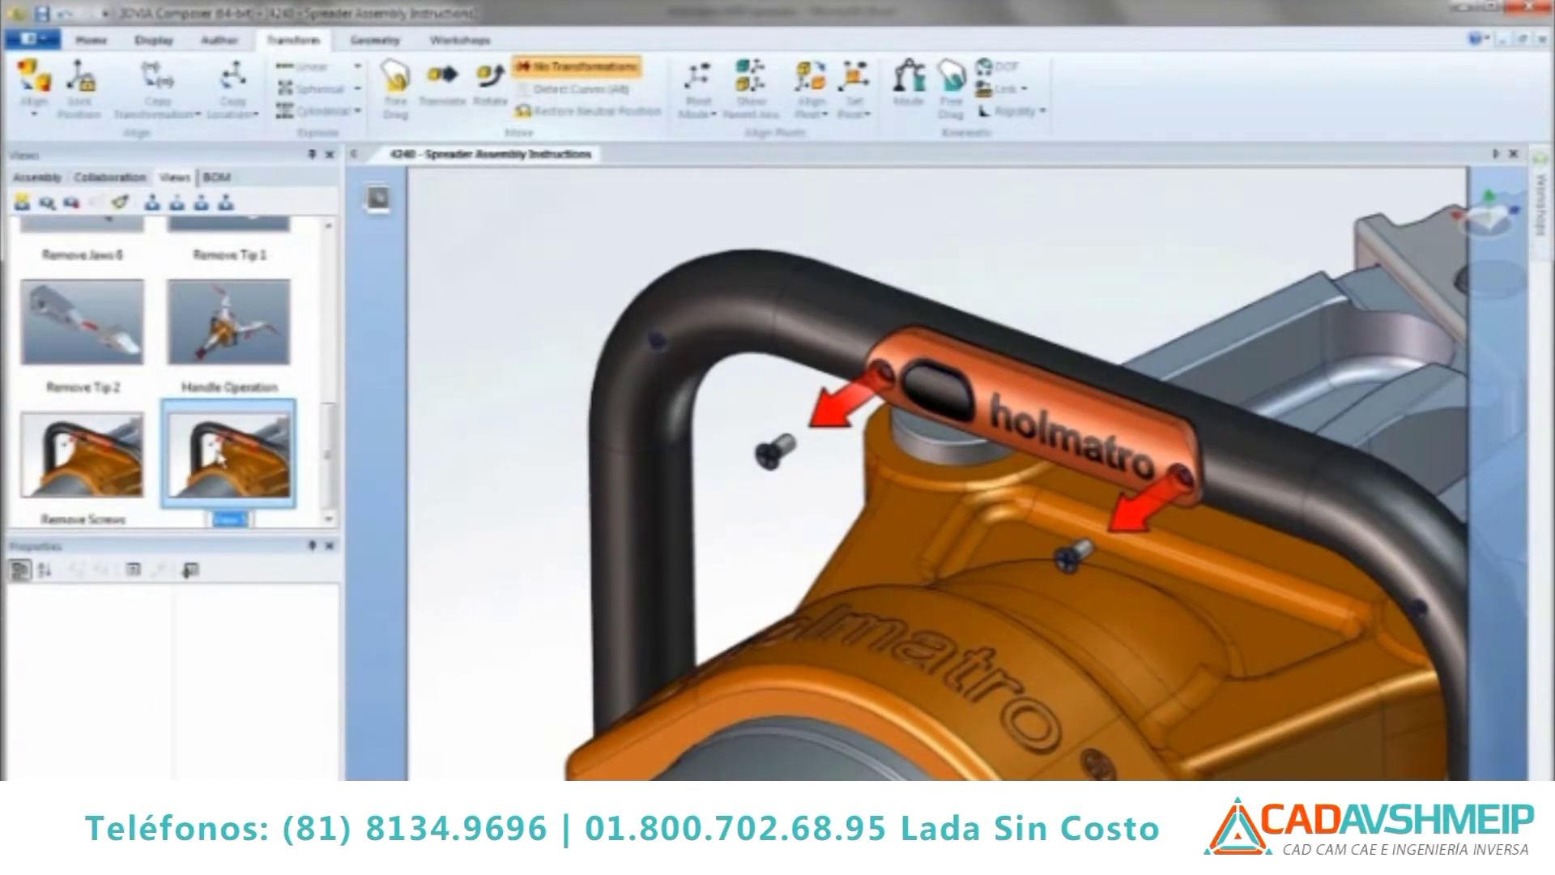
pyautogui.write('Remove Cover')
pyautogui.press('Return')
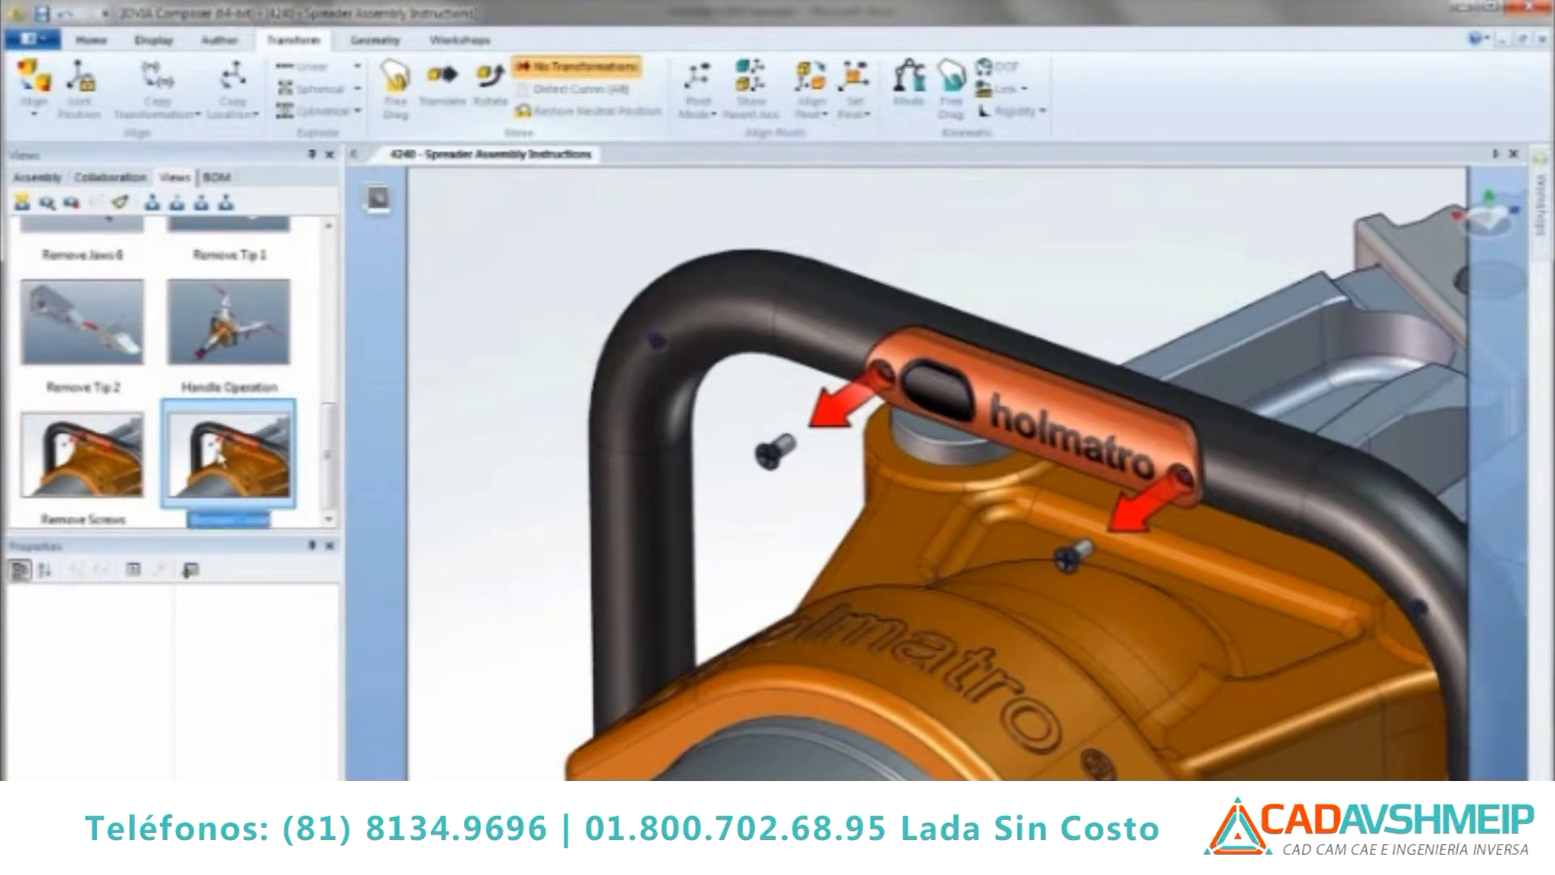
pyautogui.click(773, 450)
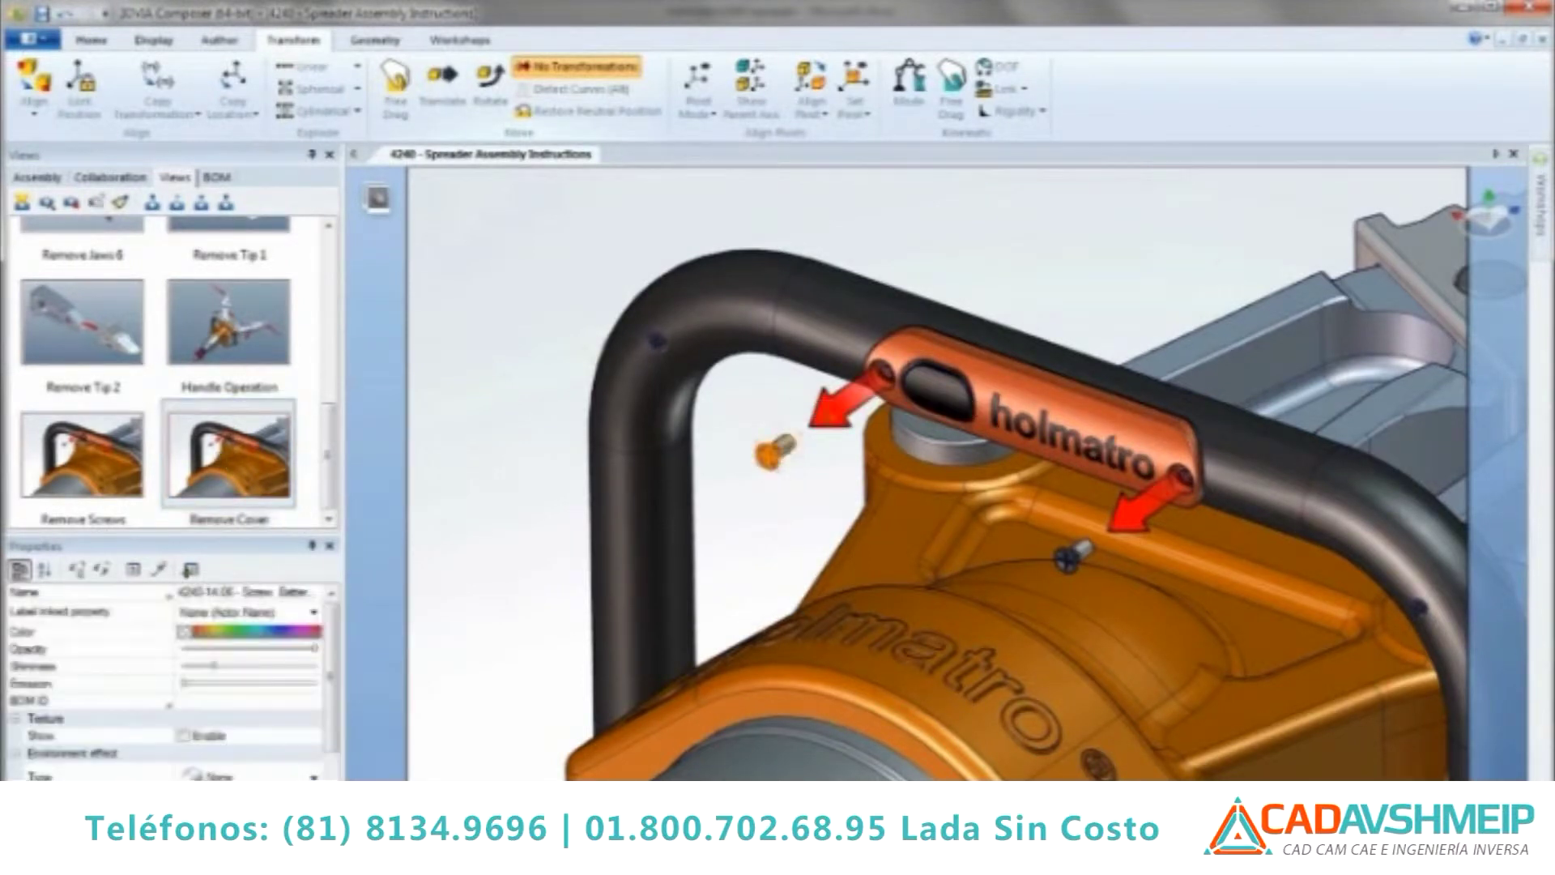
# Return the loose screw to its hole and pull the battery cover off the handle.
pyautogui.moveTo(774, 450); pyautogui.dragTo(1067, 559)
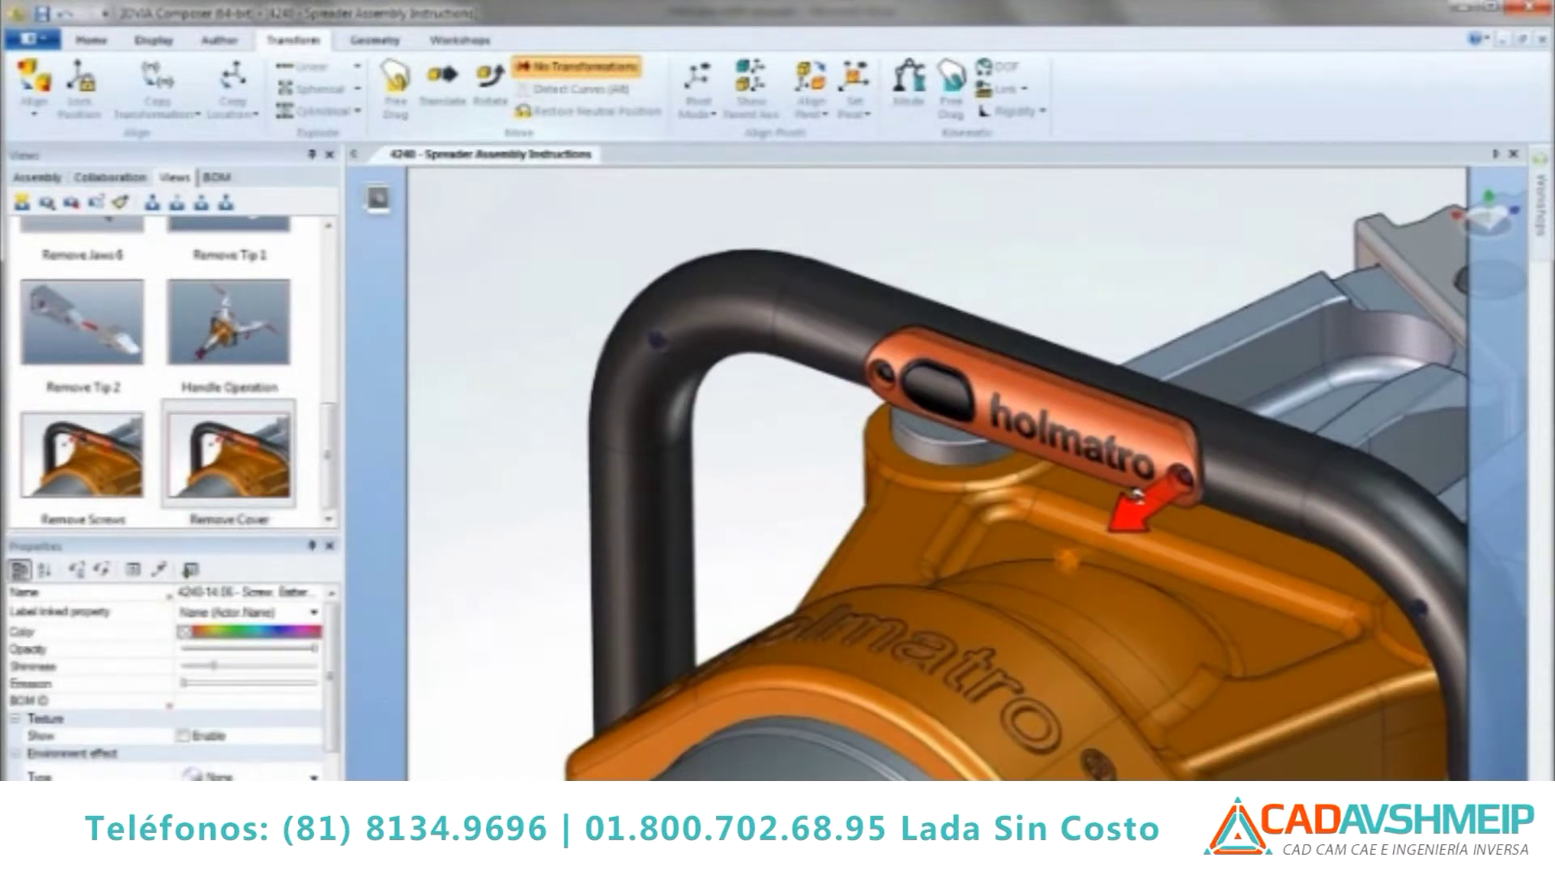
pyautogui.click(1136, 494)
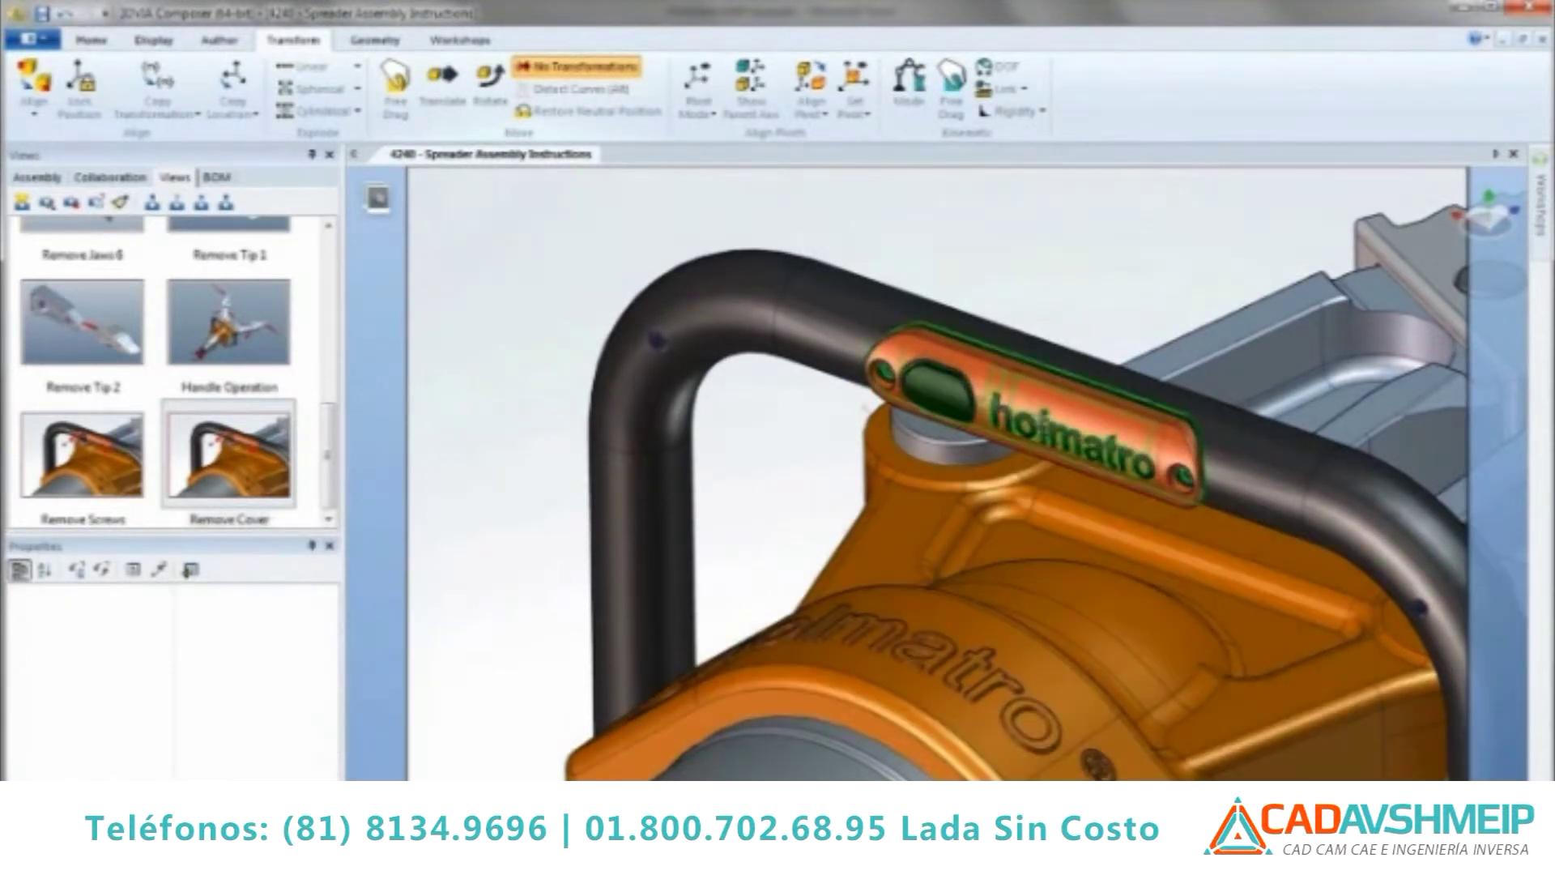
pyautogui.click(1049, 441)
pyautogui.click(444, 89)
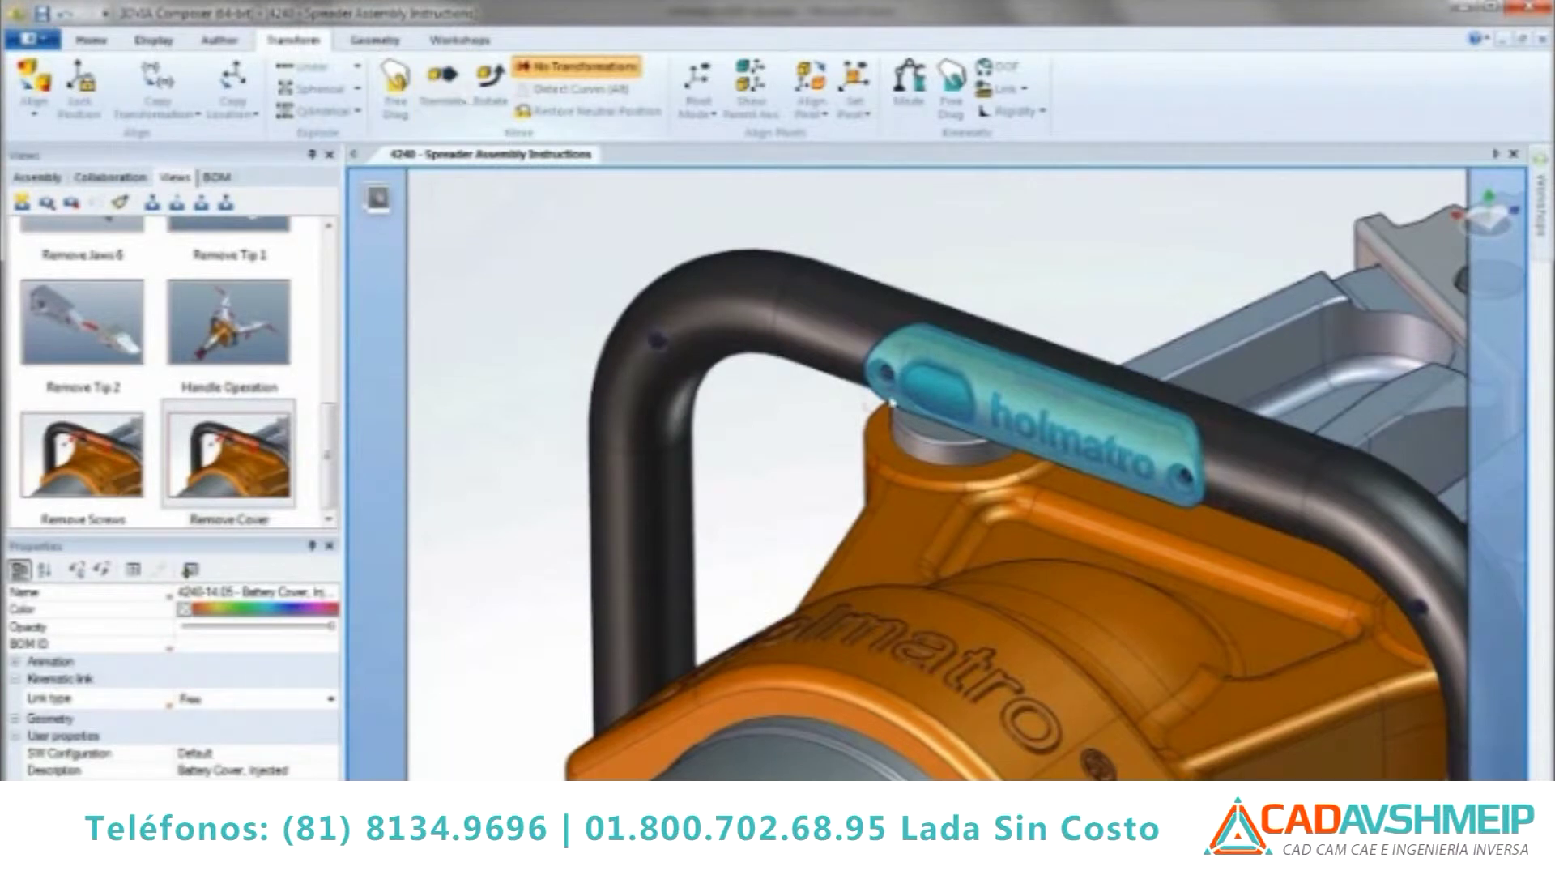
pyautogui.moveTo(993, 450); pyautogui.dragTo(913, 518)
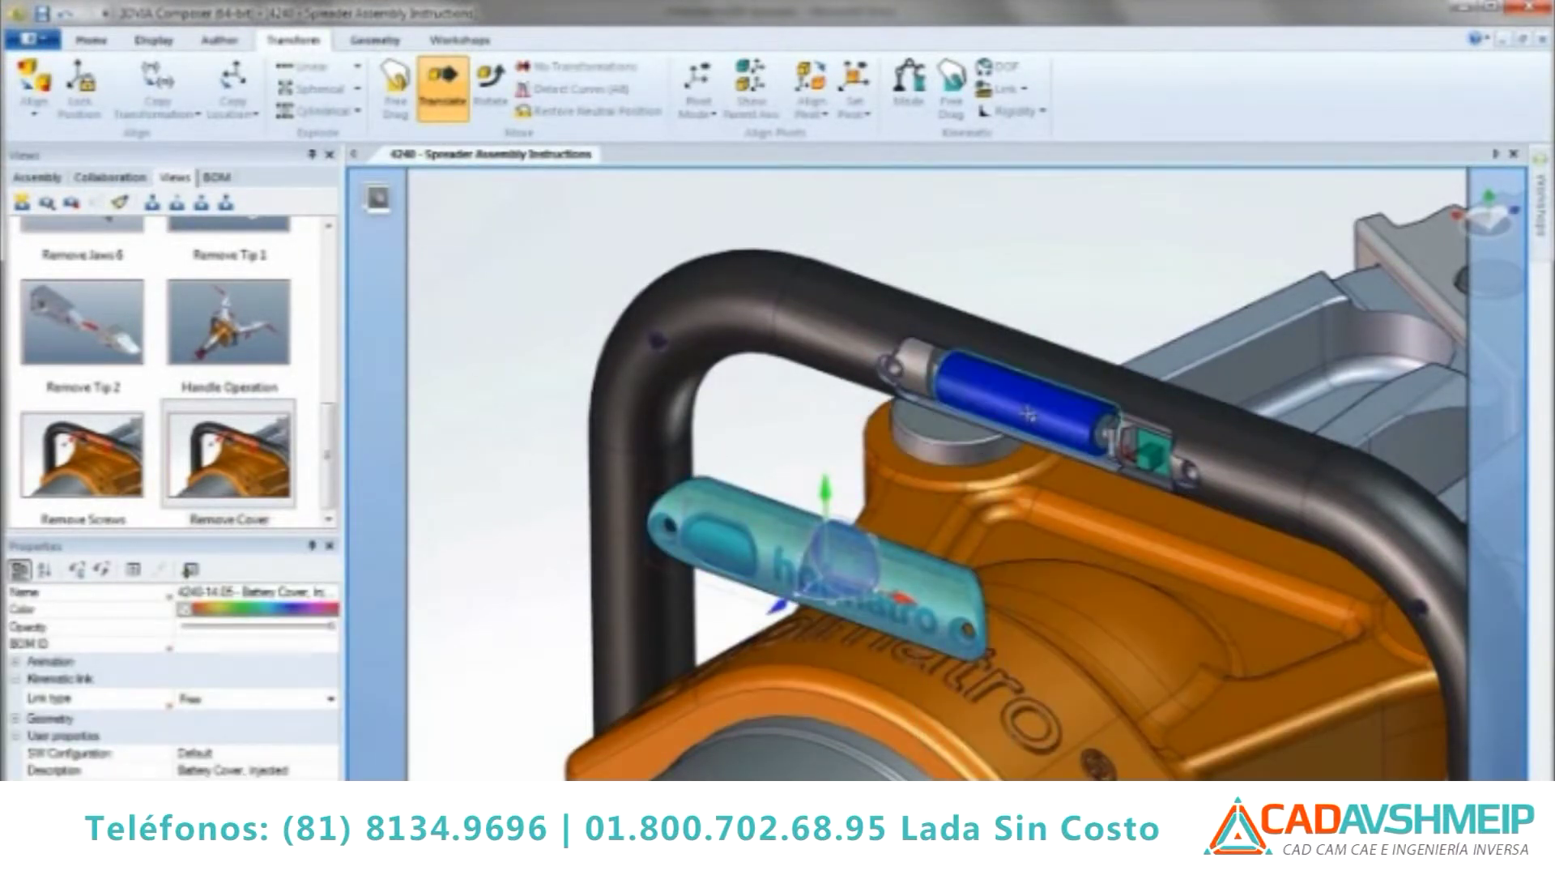
# Slide the blue battery out of the handle and update the Remove Cover view.
pyautogui.click(1029, 389)
pyautogui.moveTo(1030, 403); pyautogui.dragTo(929, 476)
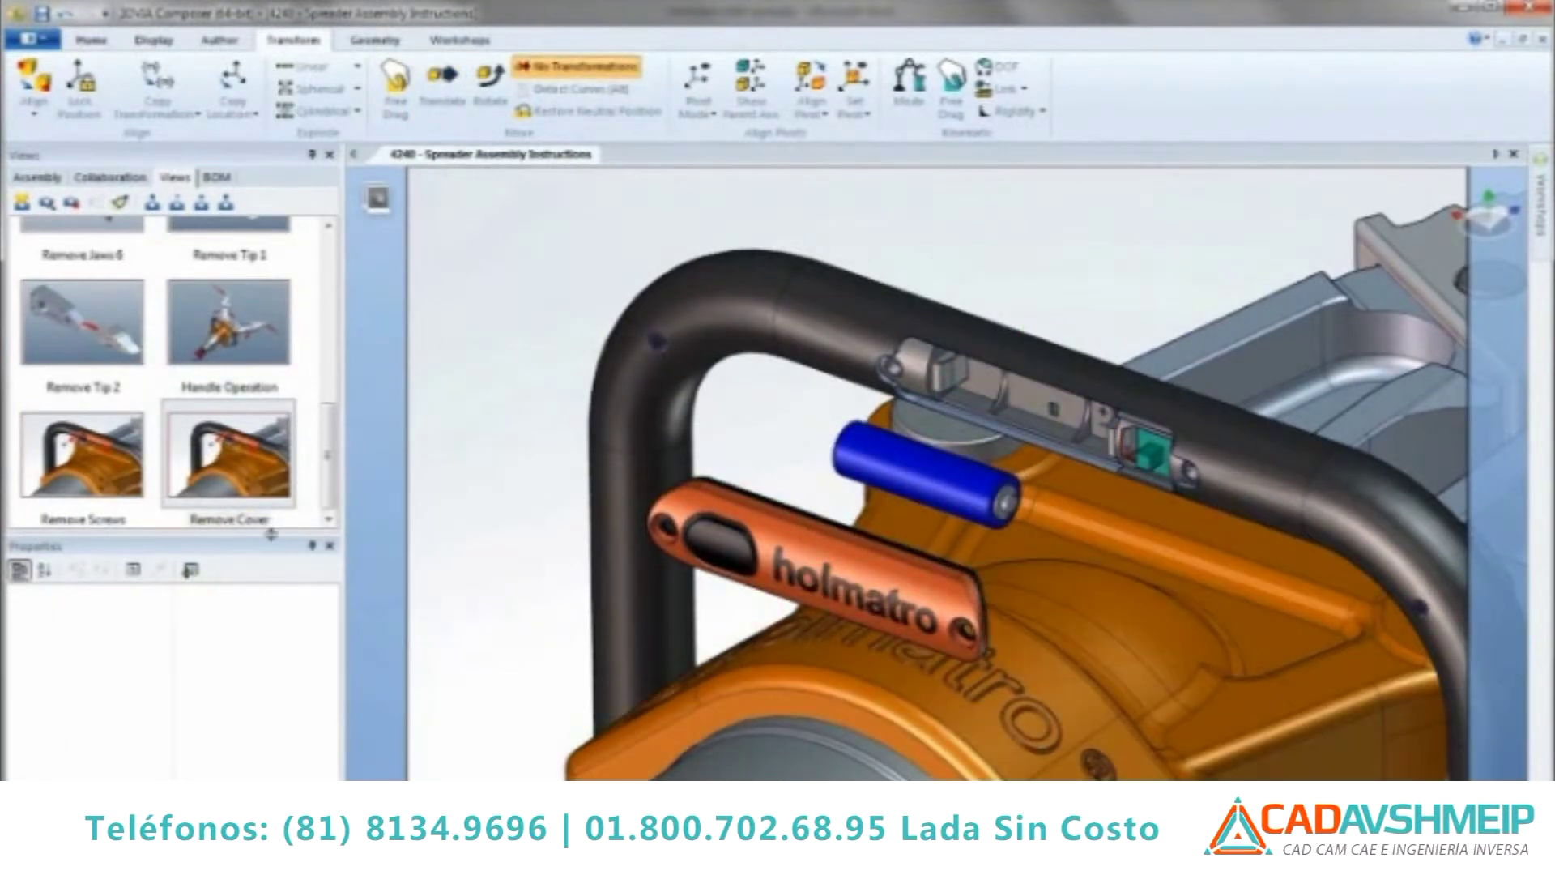
pyautogui.click(71, 203)
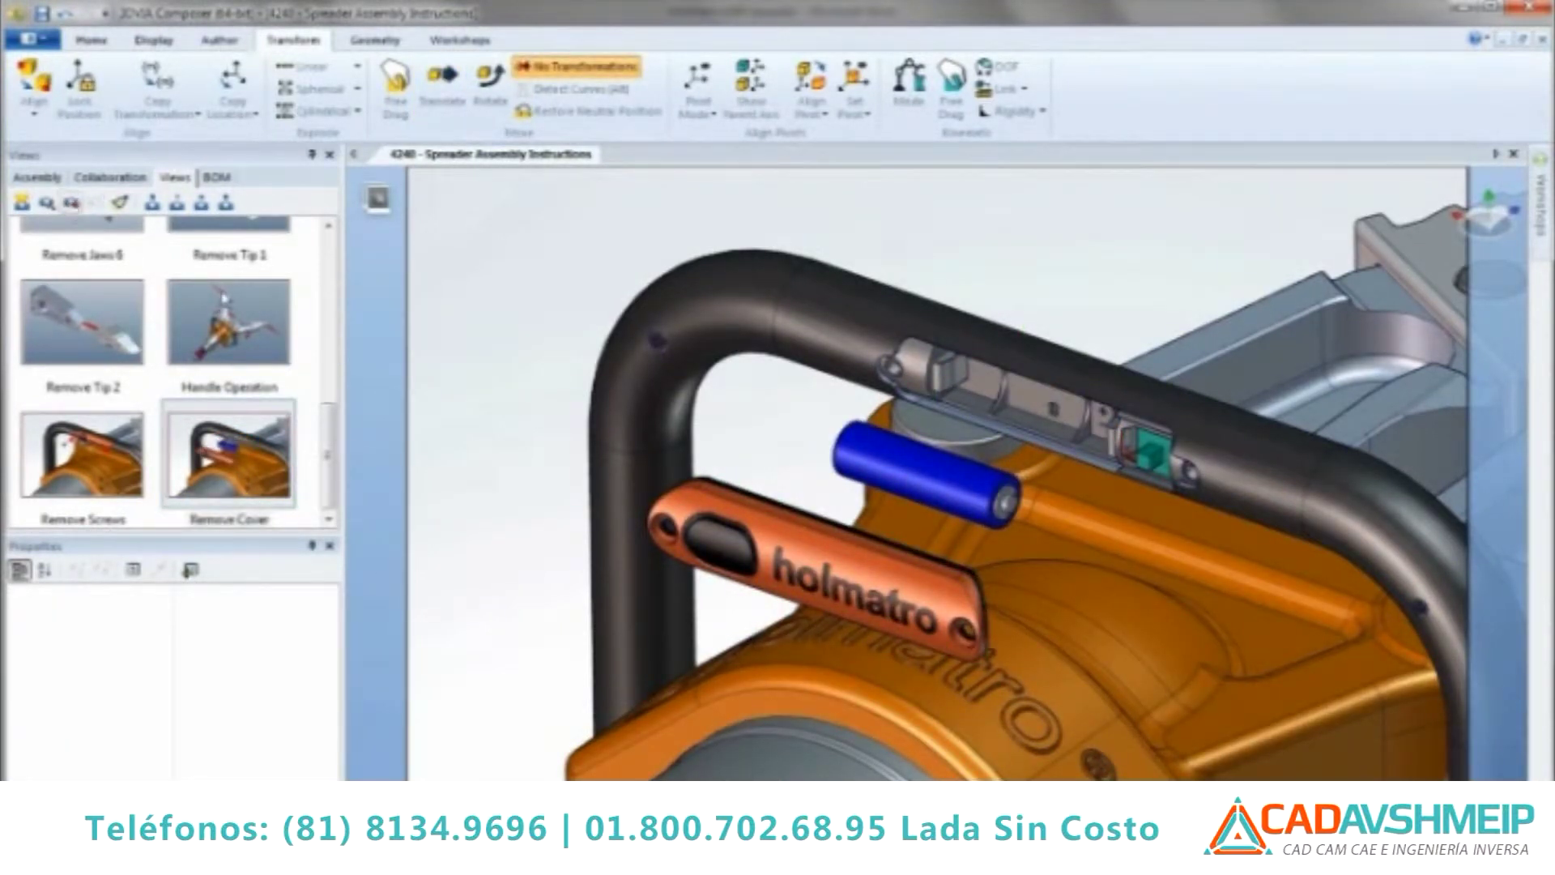
pyautogui.click(459, 40)
# Save high-resolution JPEG images of all views into the Instruction Images folder.
pyautogui.click(468, 81)
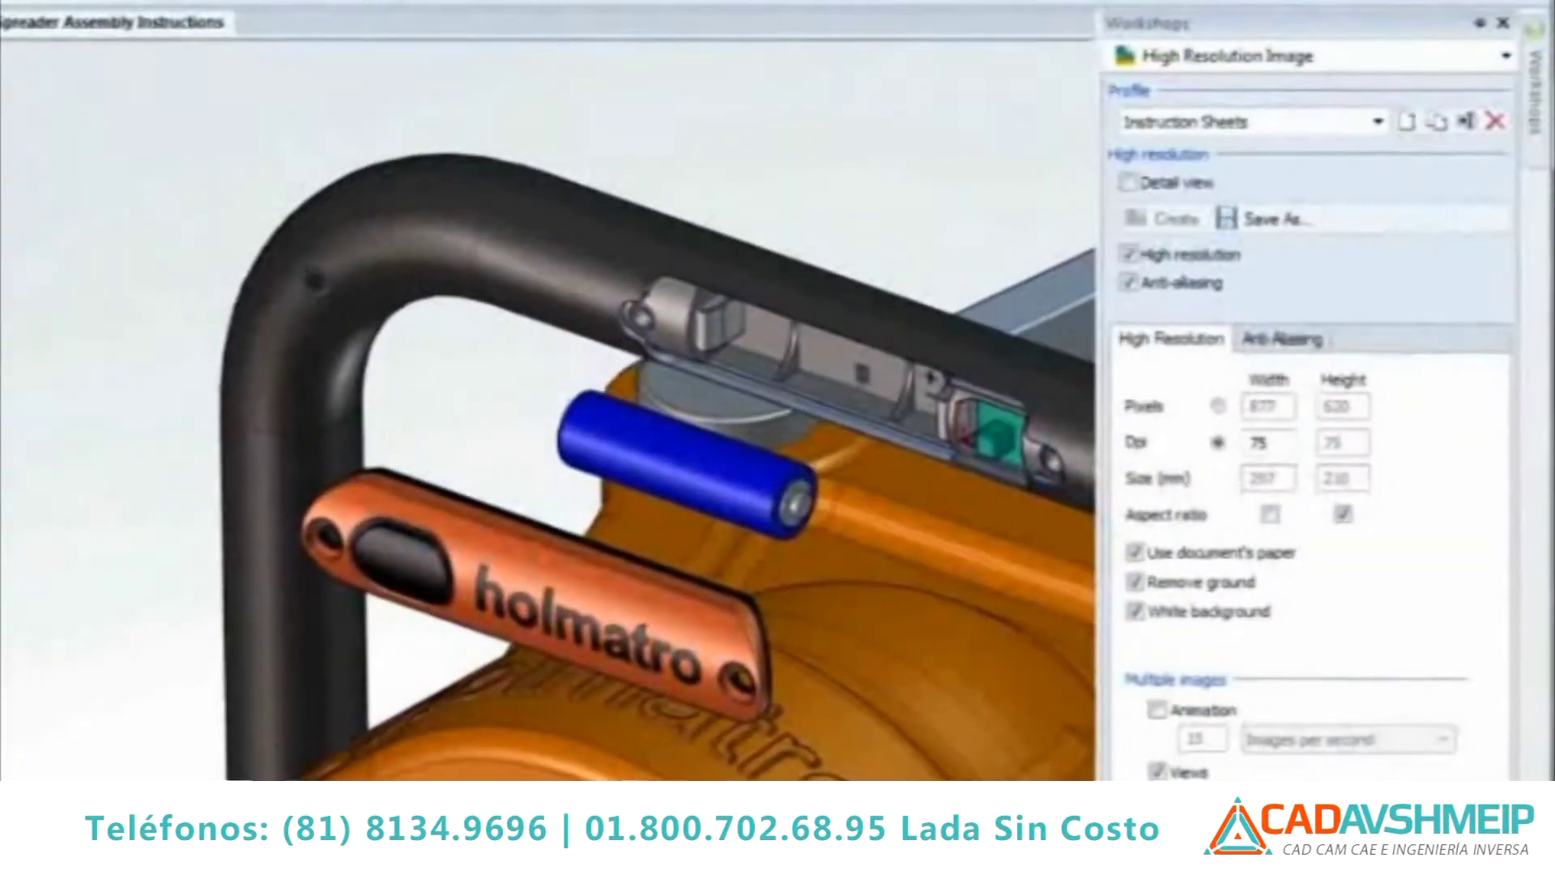
pyautogui.click(1334, 296)
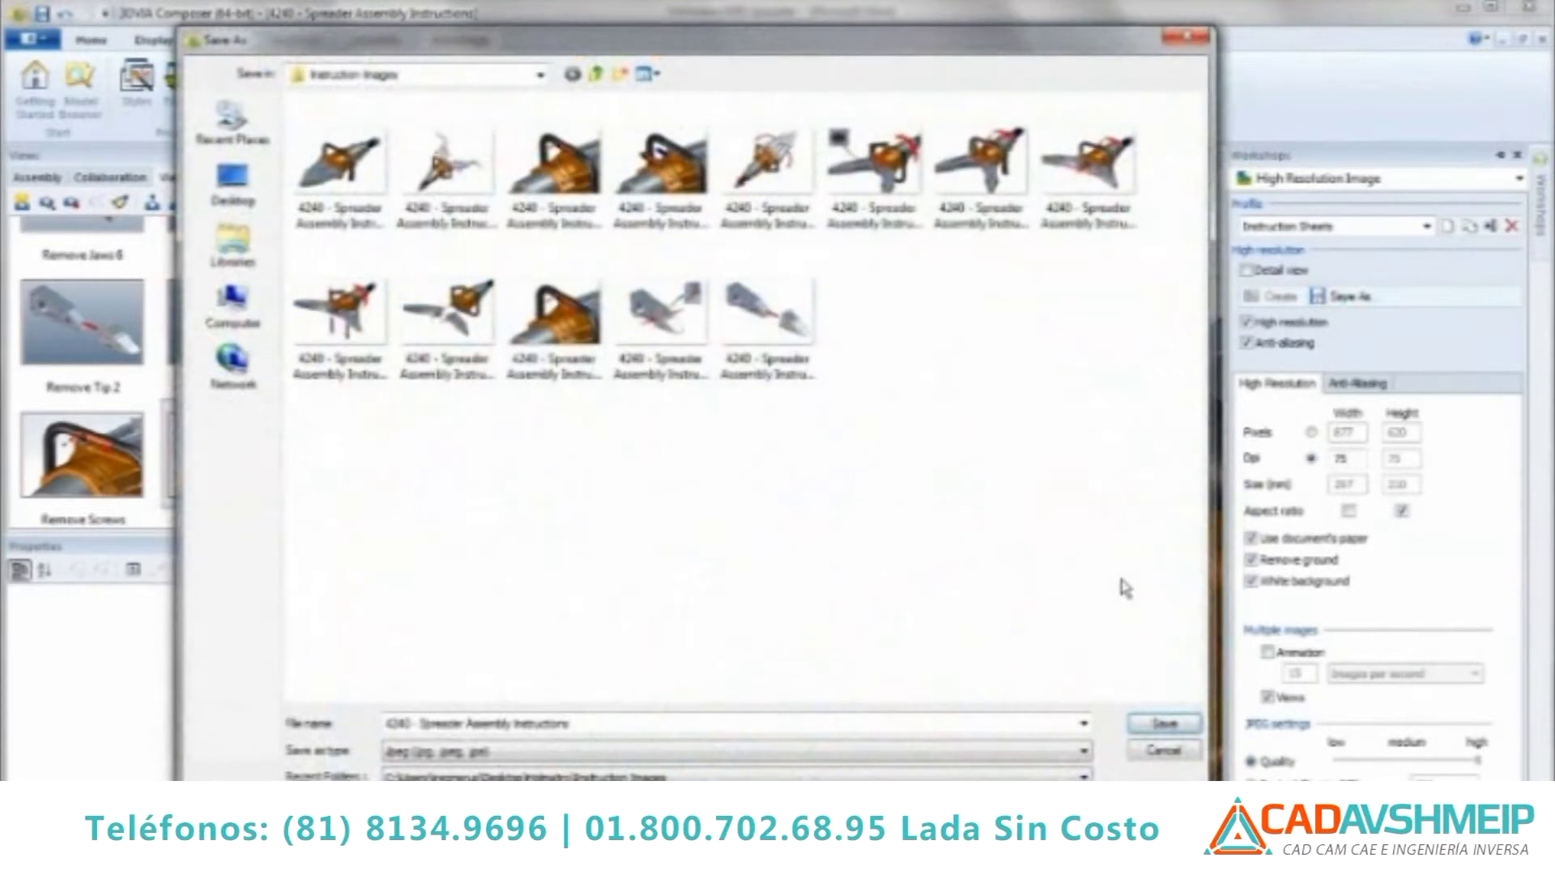
pyautogui.click(1153, 718)
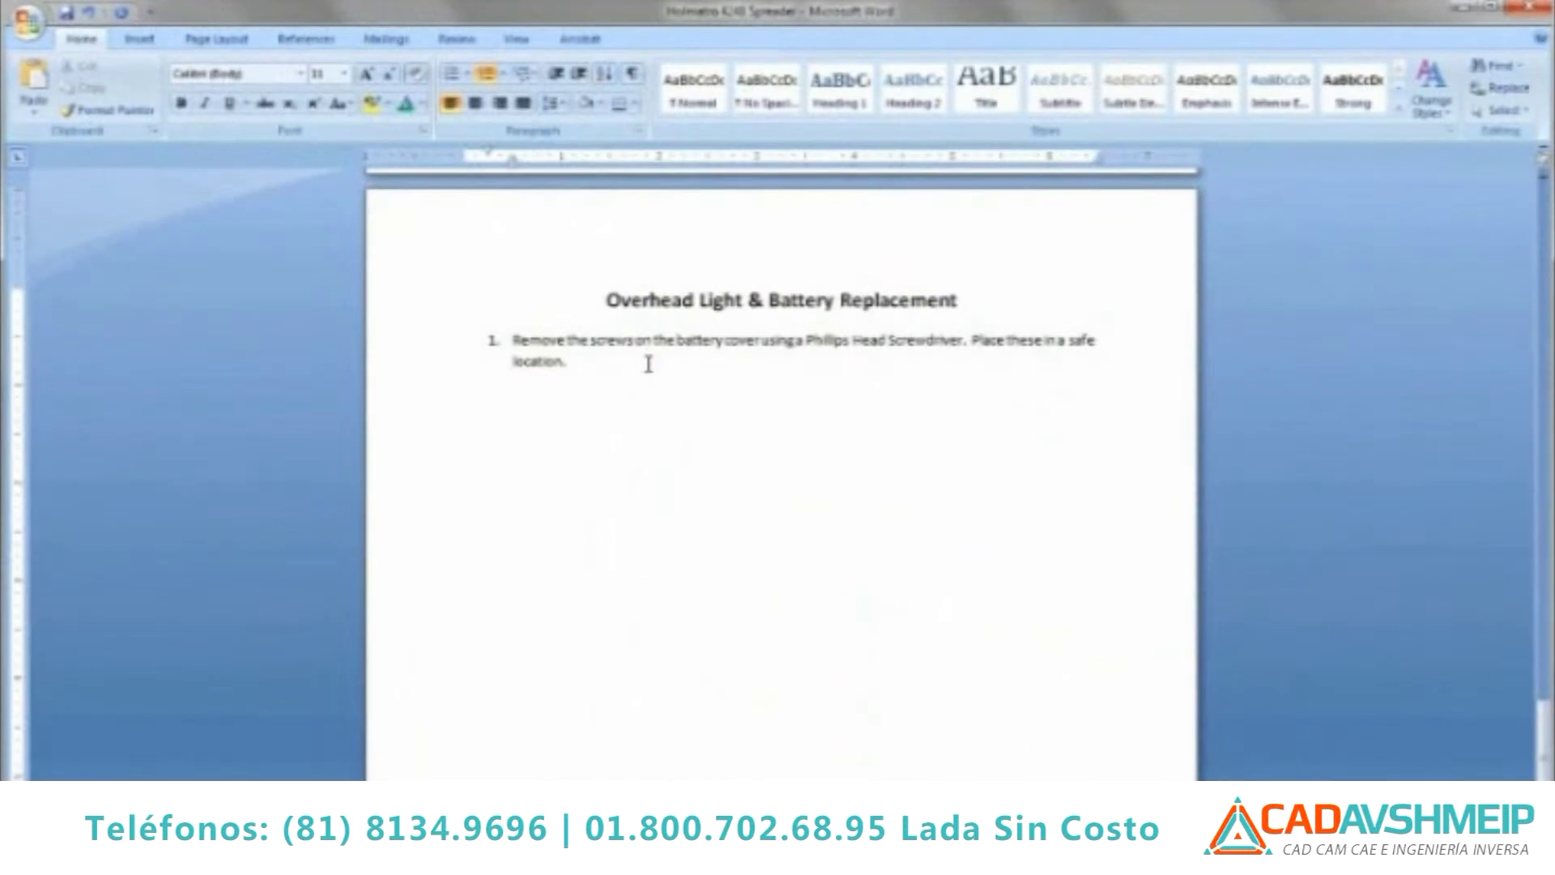
# Show the Word manual two pages side by side, scrolled to the top.
pyautogui.click(516, 38)
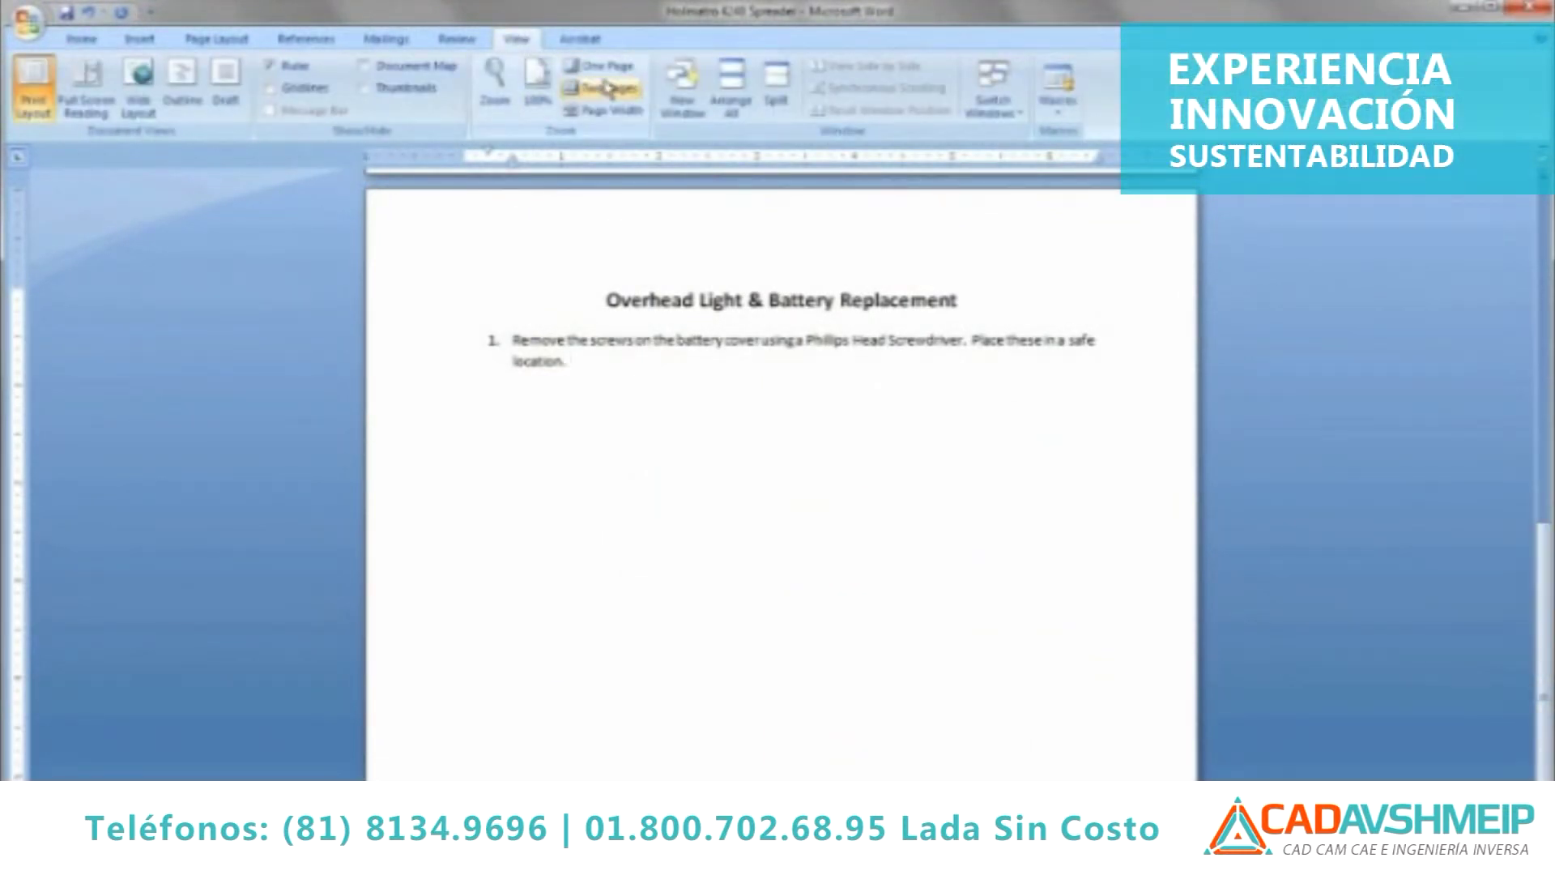
pyautogui.click(605, 88)
pyautogui.scroll(3, 591, 371)
pyautogui.scroll(3, 589, 397)
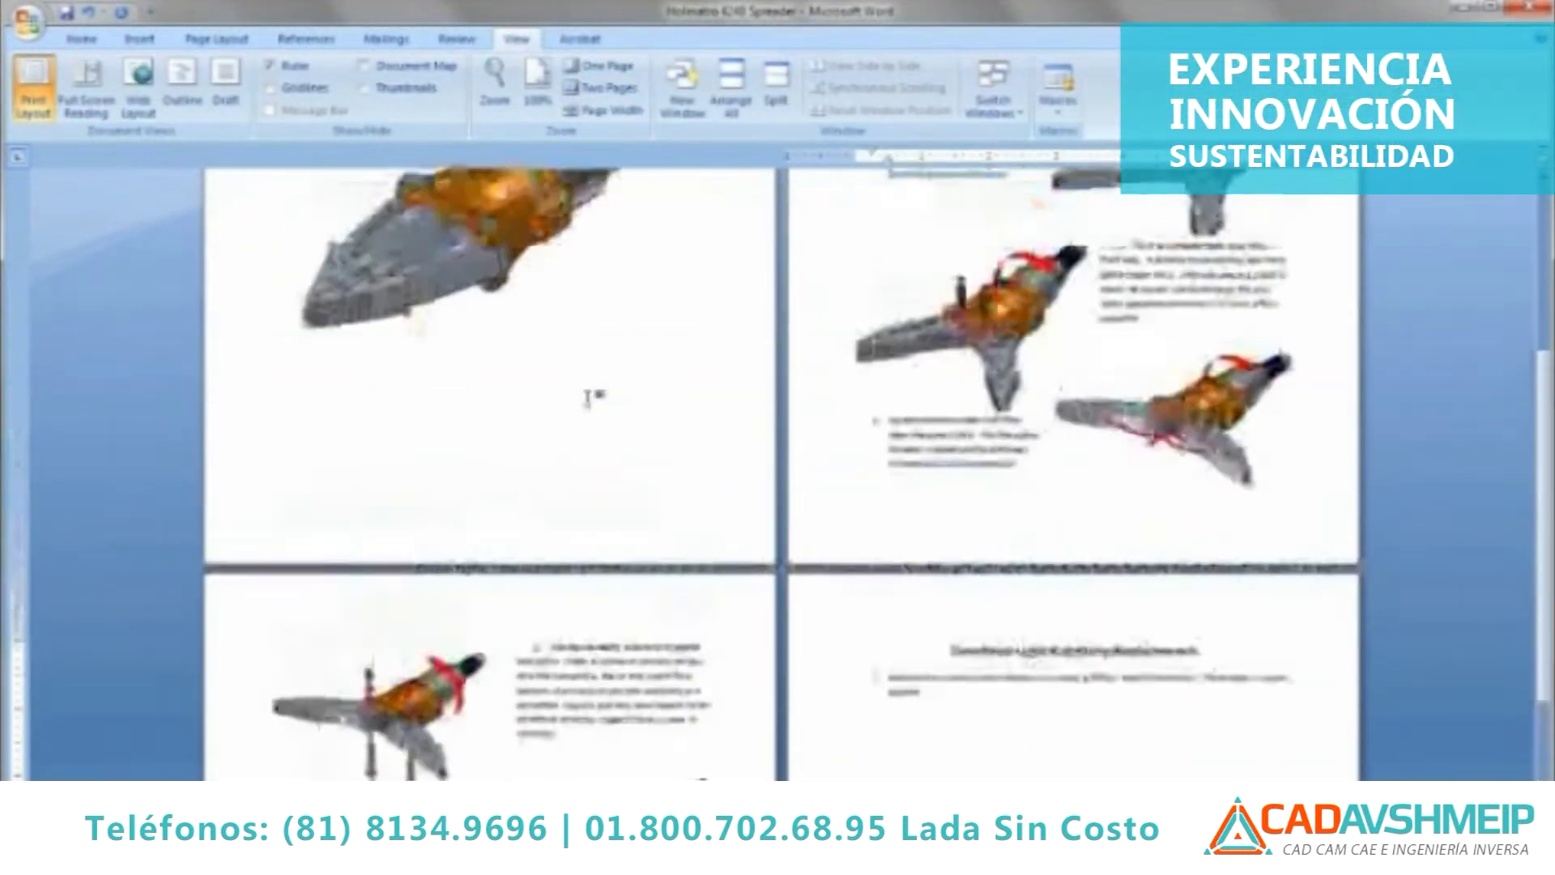
pyautogui.scroll(3, 591, 397)
pyautogui.scroll(3, 591, 405)
pyautogui.scroll(1, 591, 416)
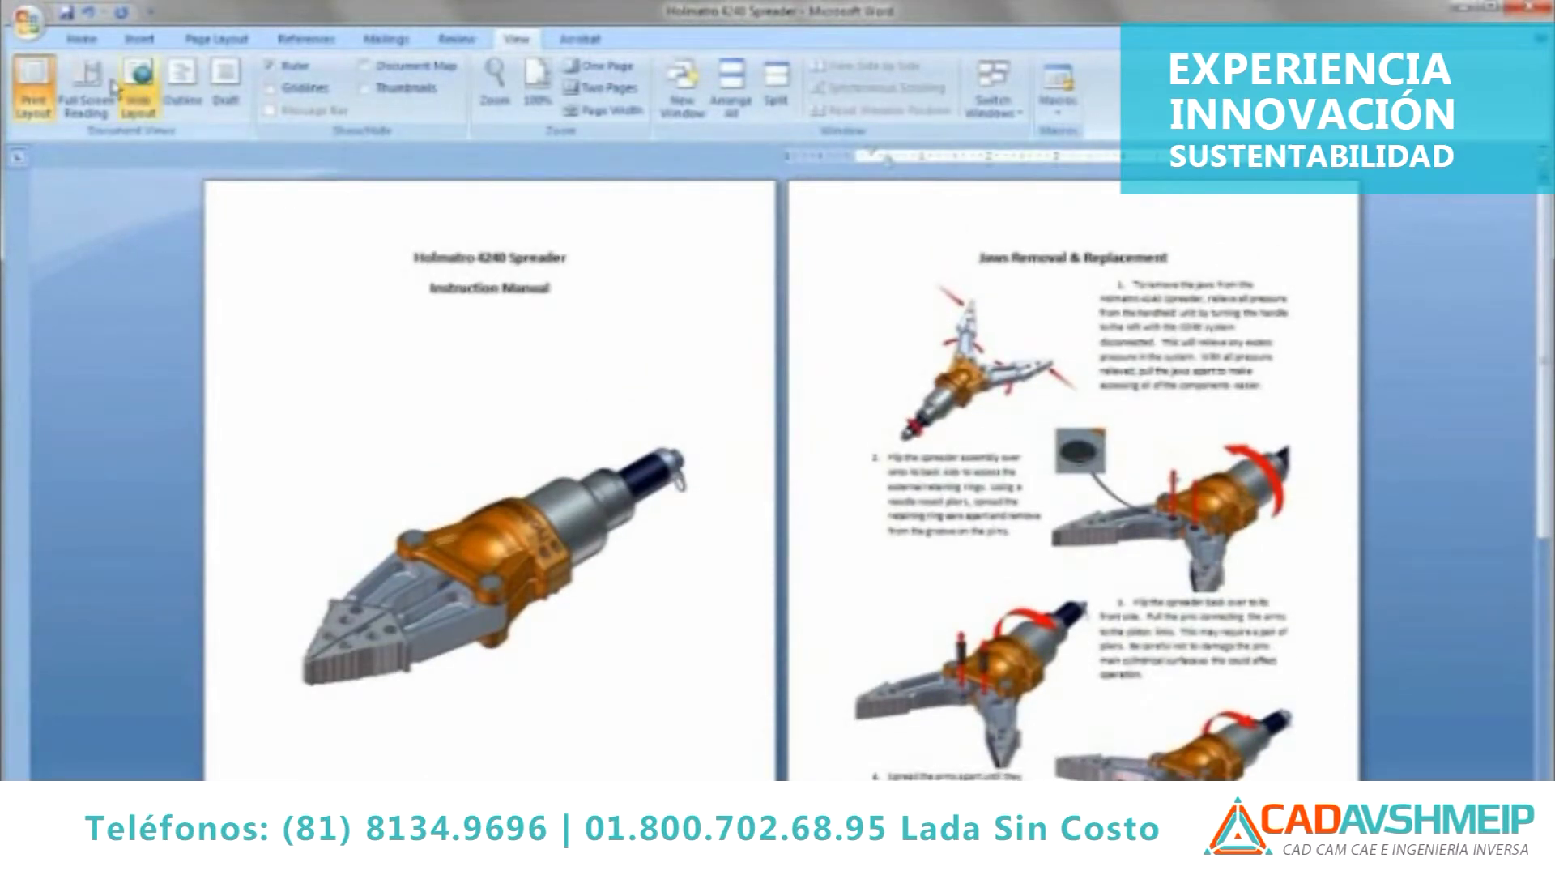
# Select all picture links in Edit Links to Files and update them.
pyautogui.click(28, 24)
pyautogui.moveTo(72, 291)
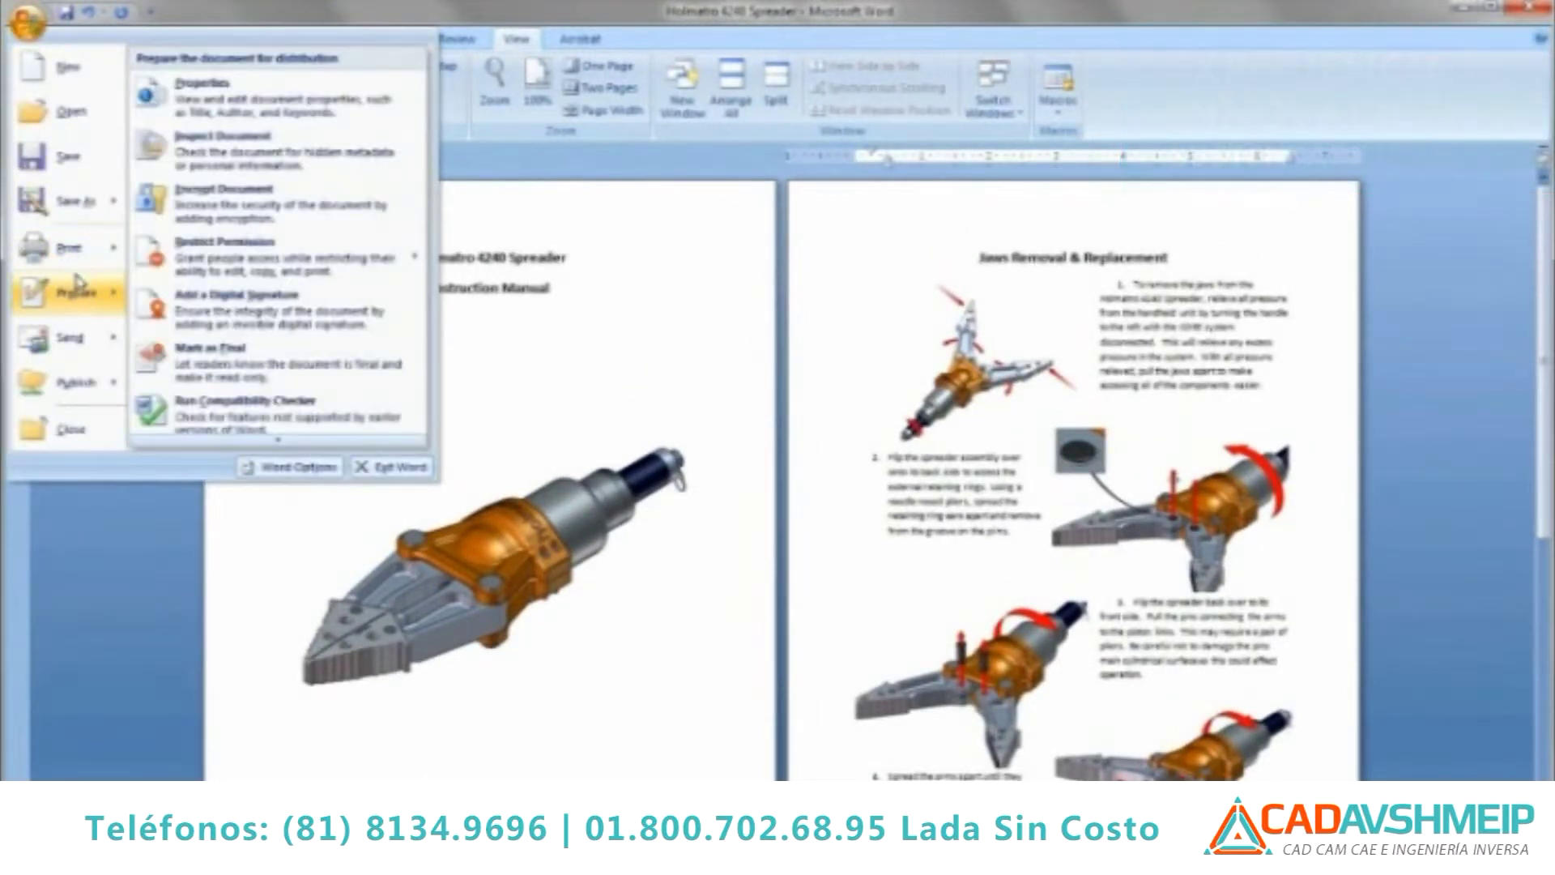
pyautogui.click(247, 398)
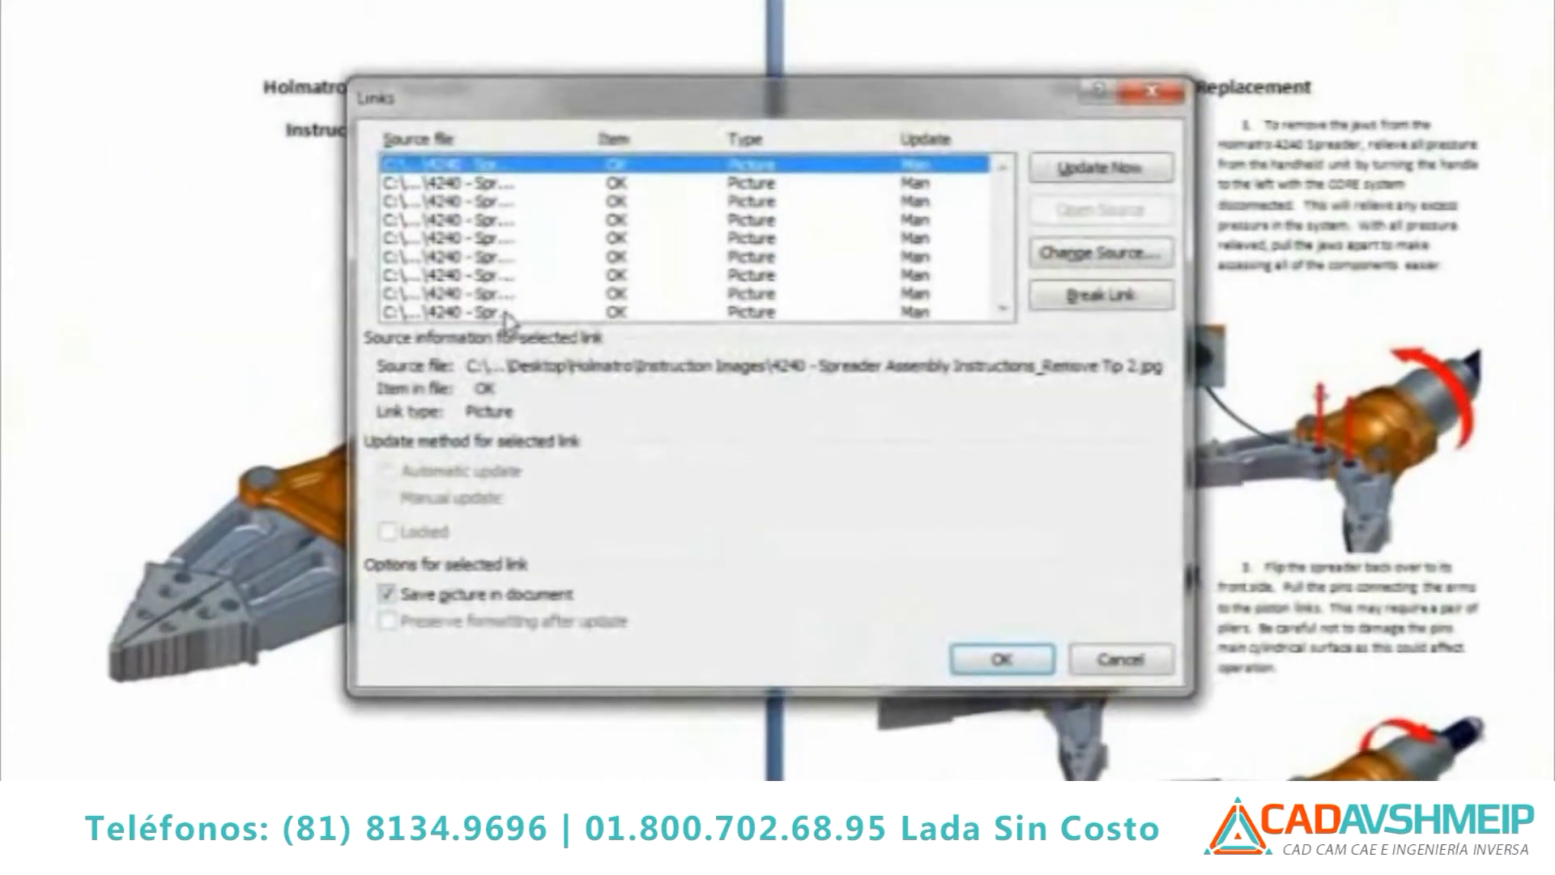
pyautogui.keyDown('shift'); pyautogui.click(504, 314); pyautogui.keyUp('shift')
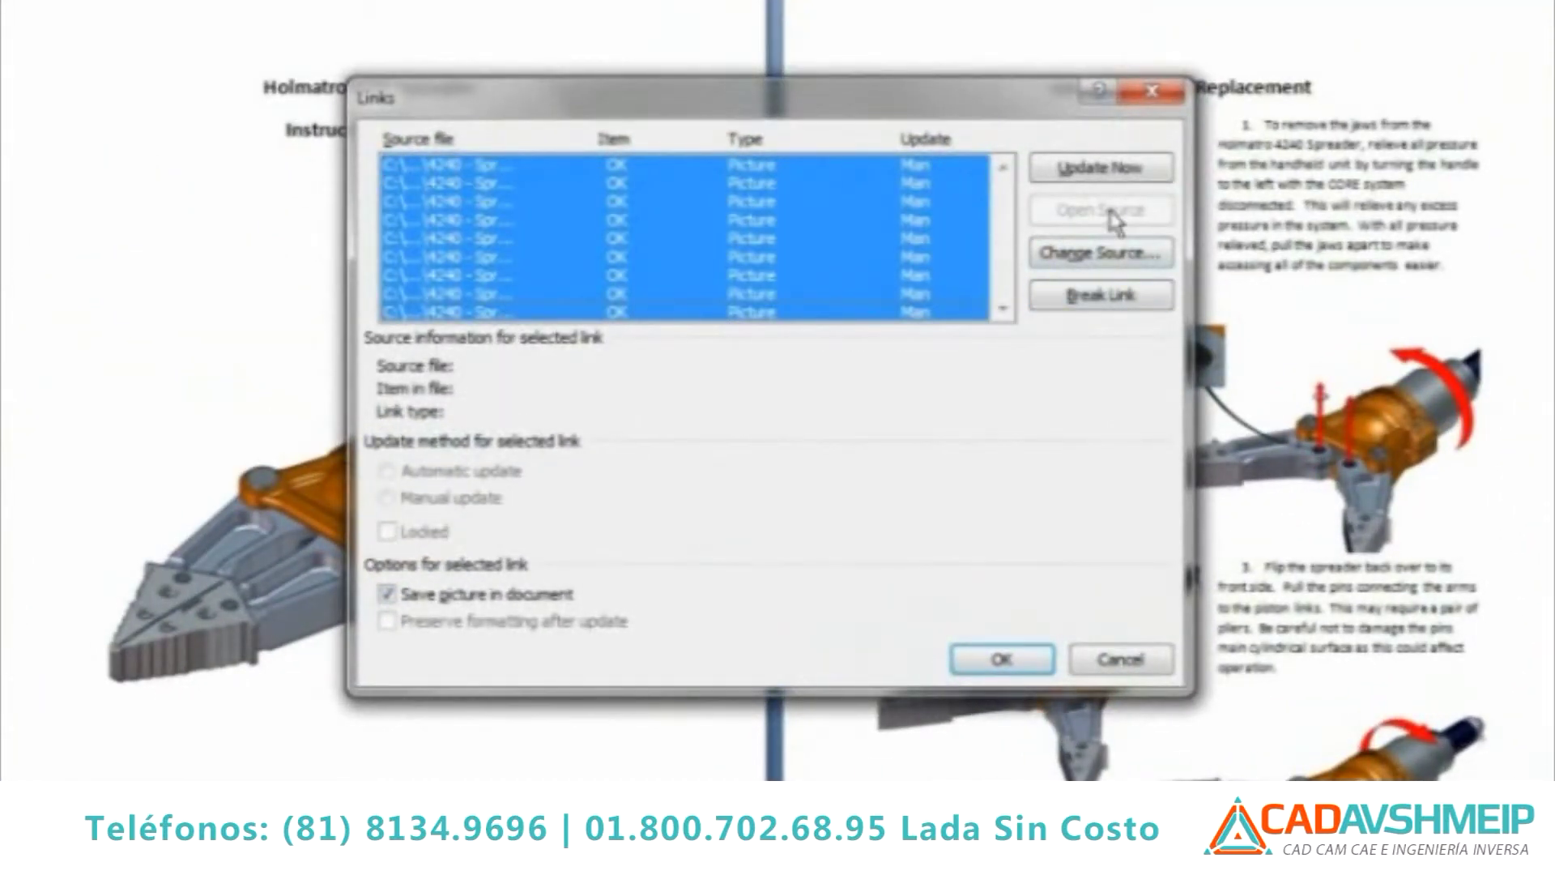
pyautogui.click(1122, 169)
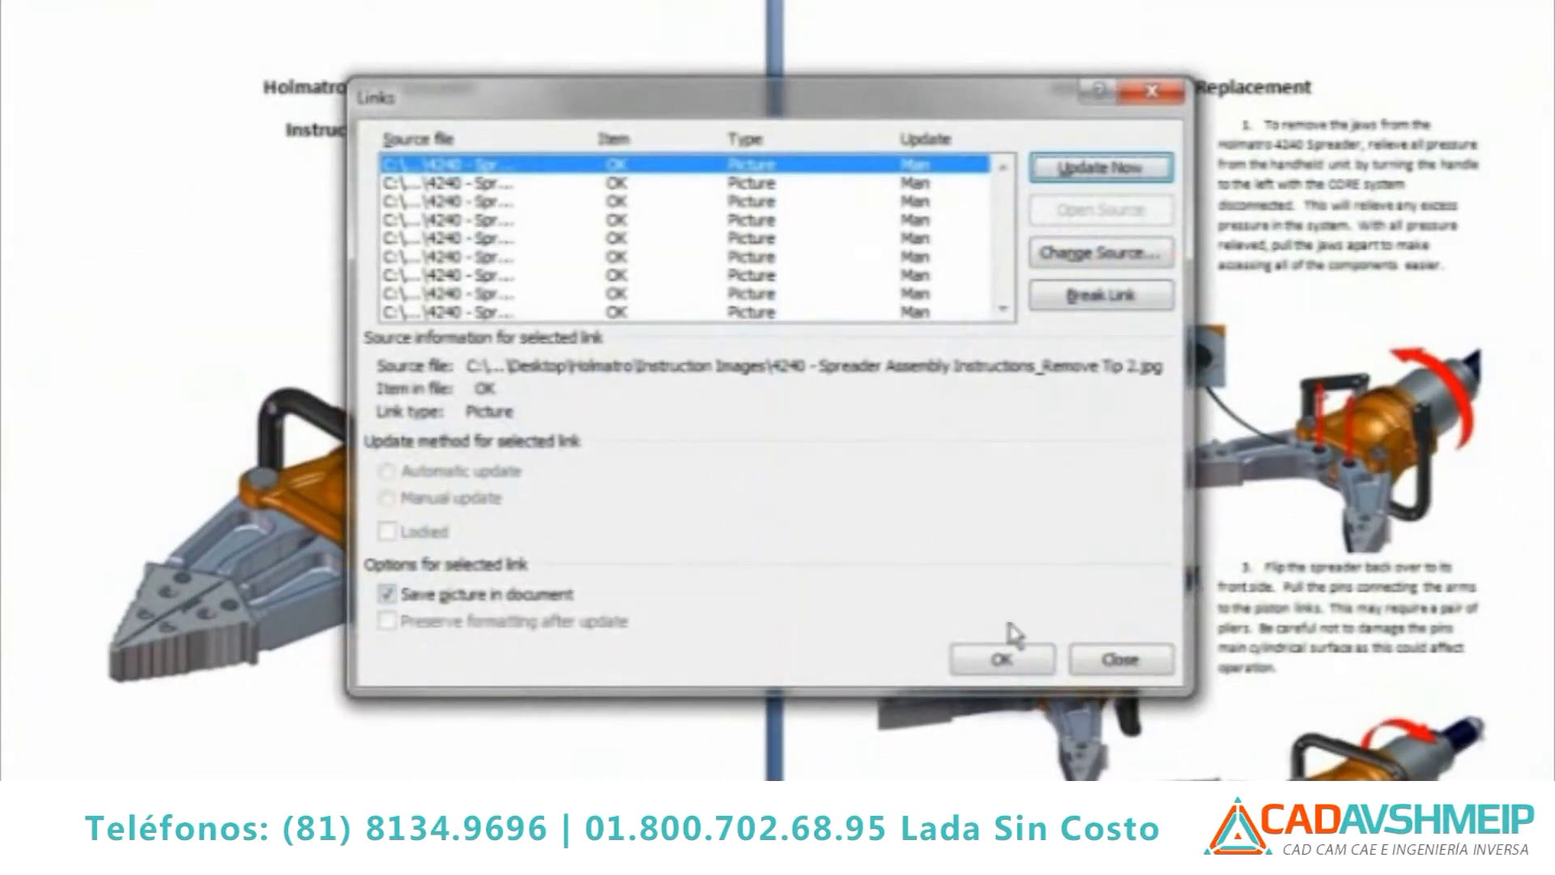
pyautogui.click(1004, 663)
# Place the cursor after the battery step, ready to insert a picture.
pyautogui.scroll(-5, 1012, 617)
pyautogui.scroll(-5, 1012, 617)
pyautogui.click(1010, 345)
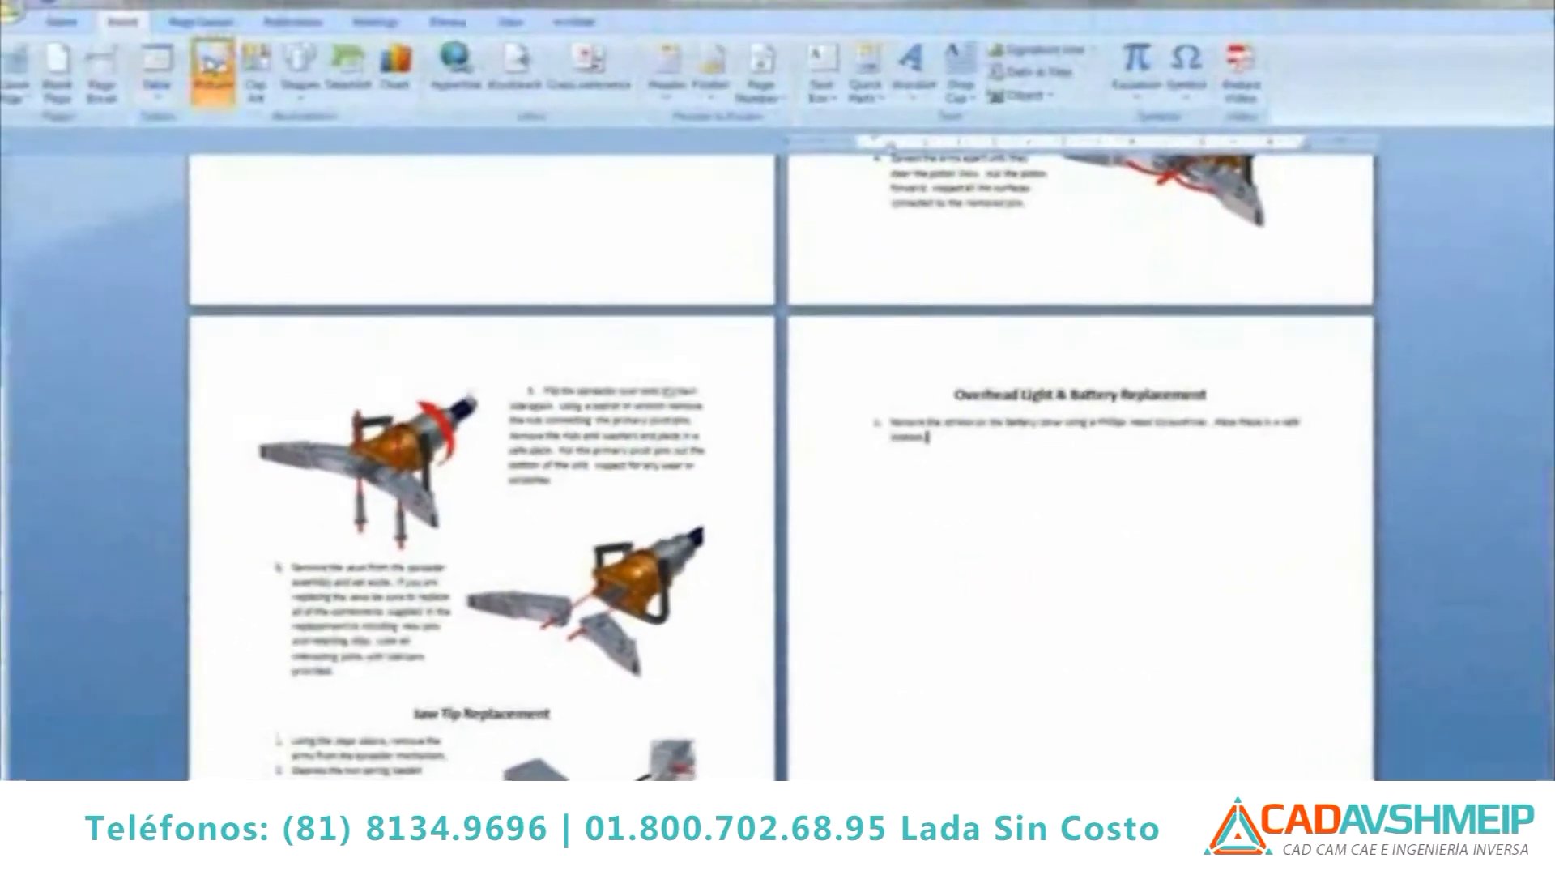
pyautogui.click(219, 81)
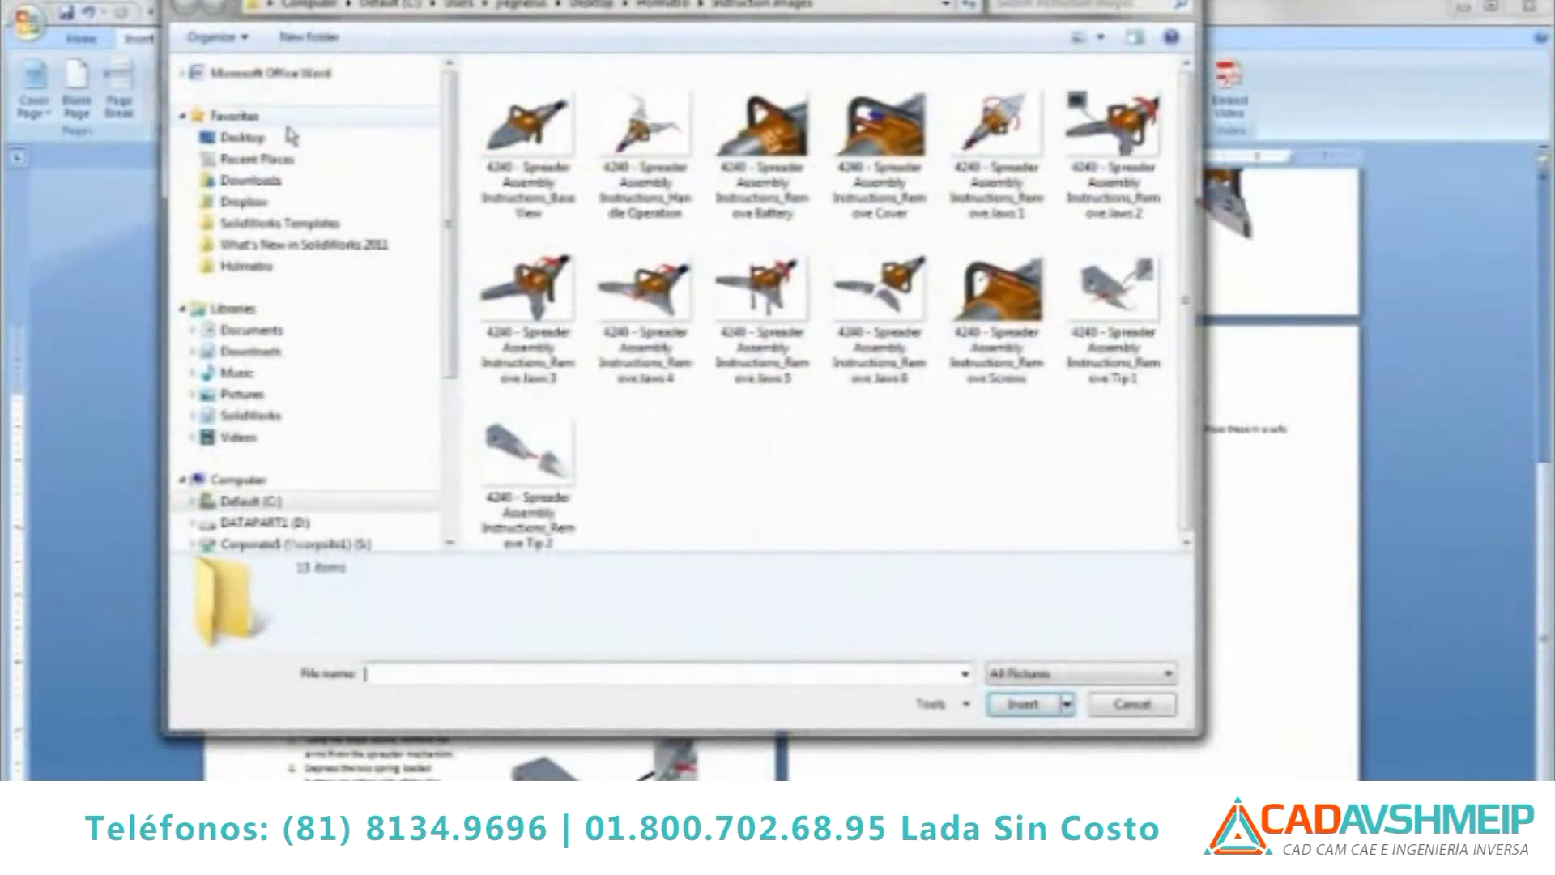
# Insert the Remove Battery image, shrink it, set text wrapping, and move it under the battery step.
pyautogui.doubleClick(762, 130)
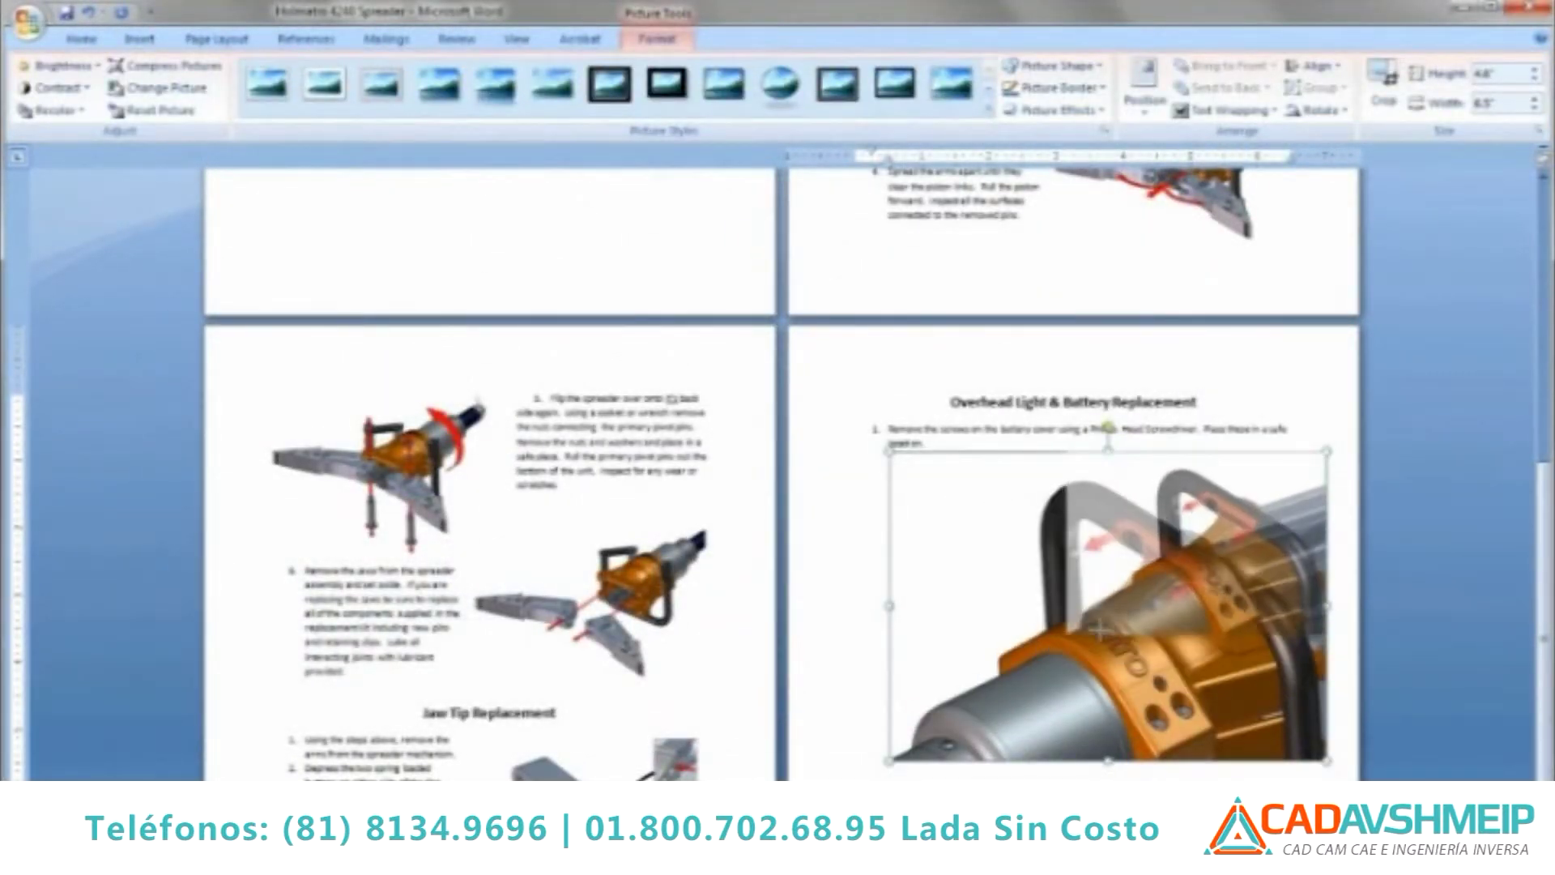
pyautogui.moveTo(893, 758); pyautogui.dragTo(1077, 627)
pyautogui.rightClick(1118, 523)
pyautogui.moveTo(1180, 739)
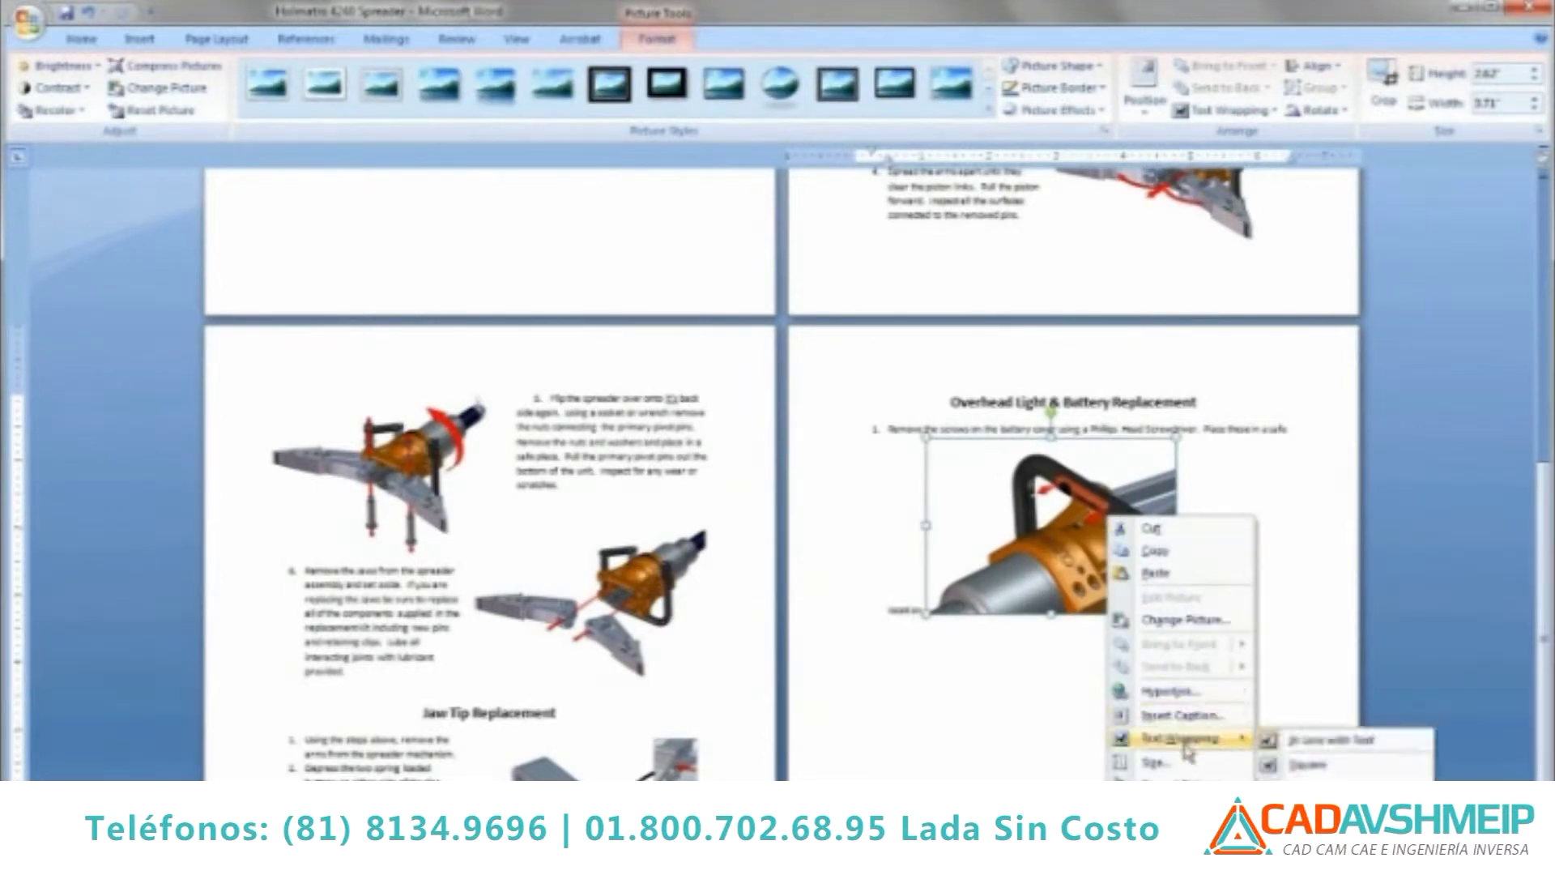
pyautogui.click(1307, 764)
pyautogui.moveTo(1032, 534)
pyautogui.mouseDown()
pyautogui.moveTo(1196, 518)
pyautogui.moveTo(1188, 506)
pyautogui.mouseUp()
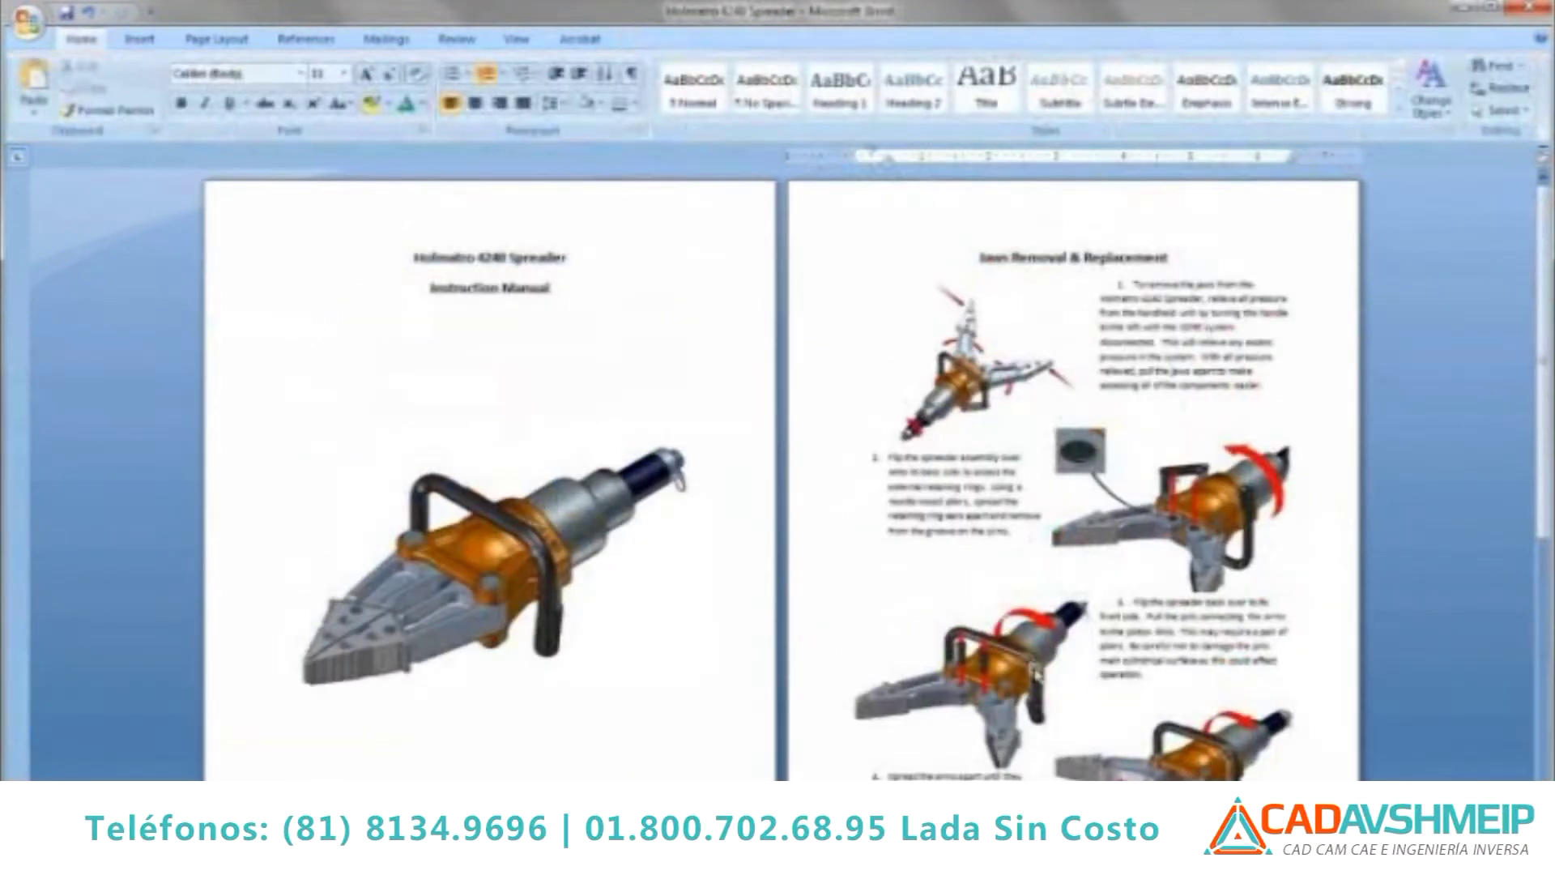
# Publish the manual as PDF, replacing the existing Holmatro 4240 Spreader file.
pyautogui.click(22, 34)
pyautogui.moveTo(70, 201)
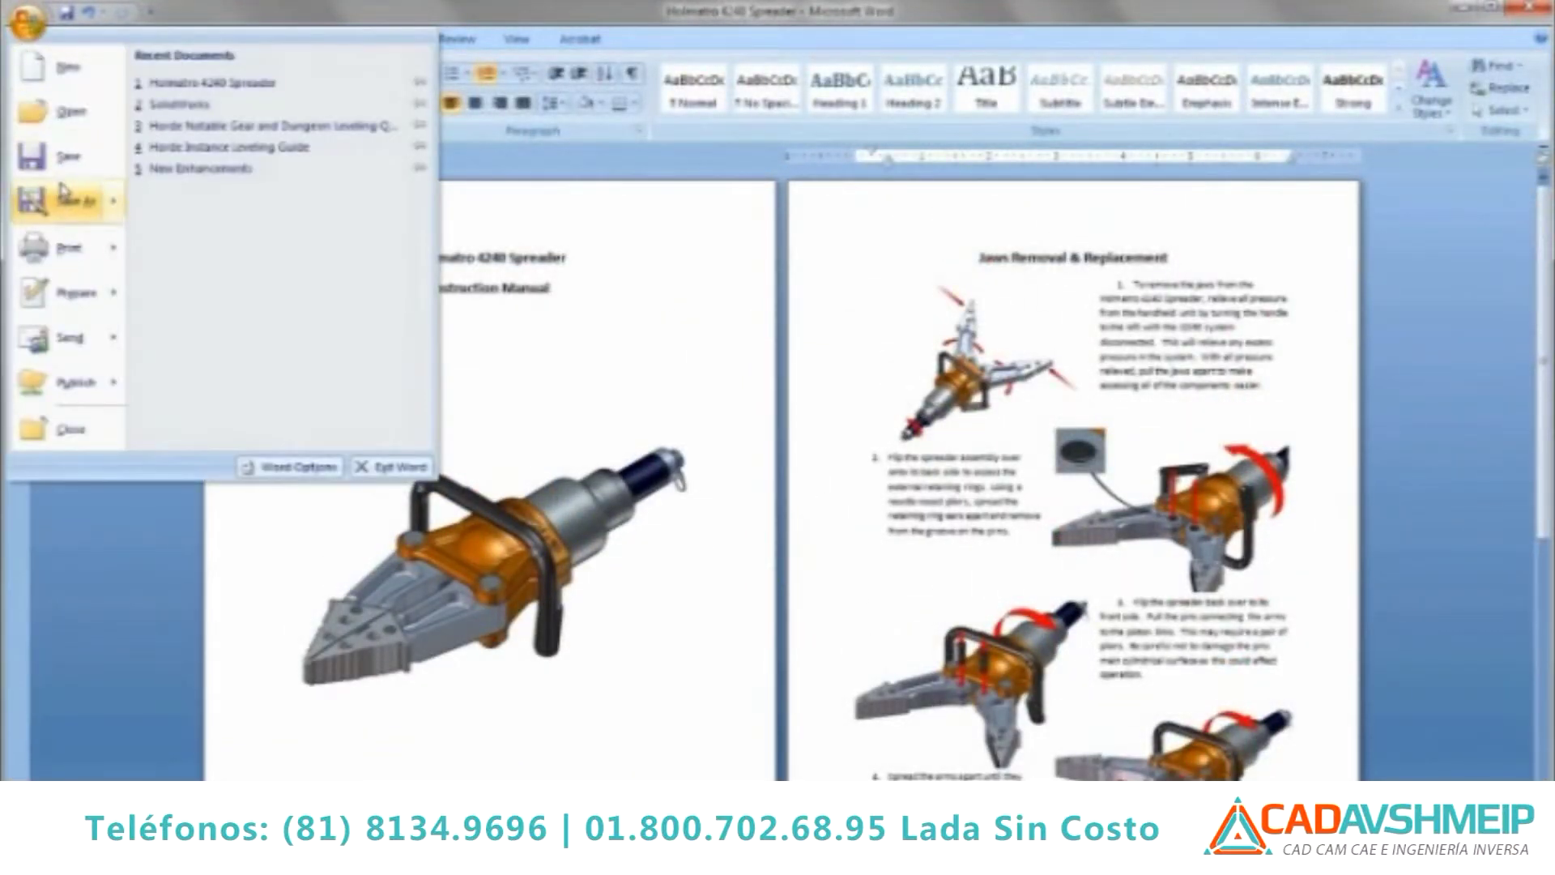
pyautogui.click(251, 357)
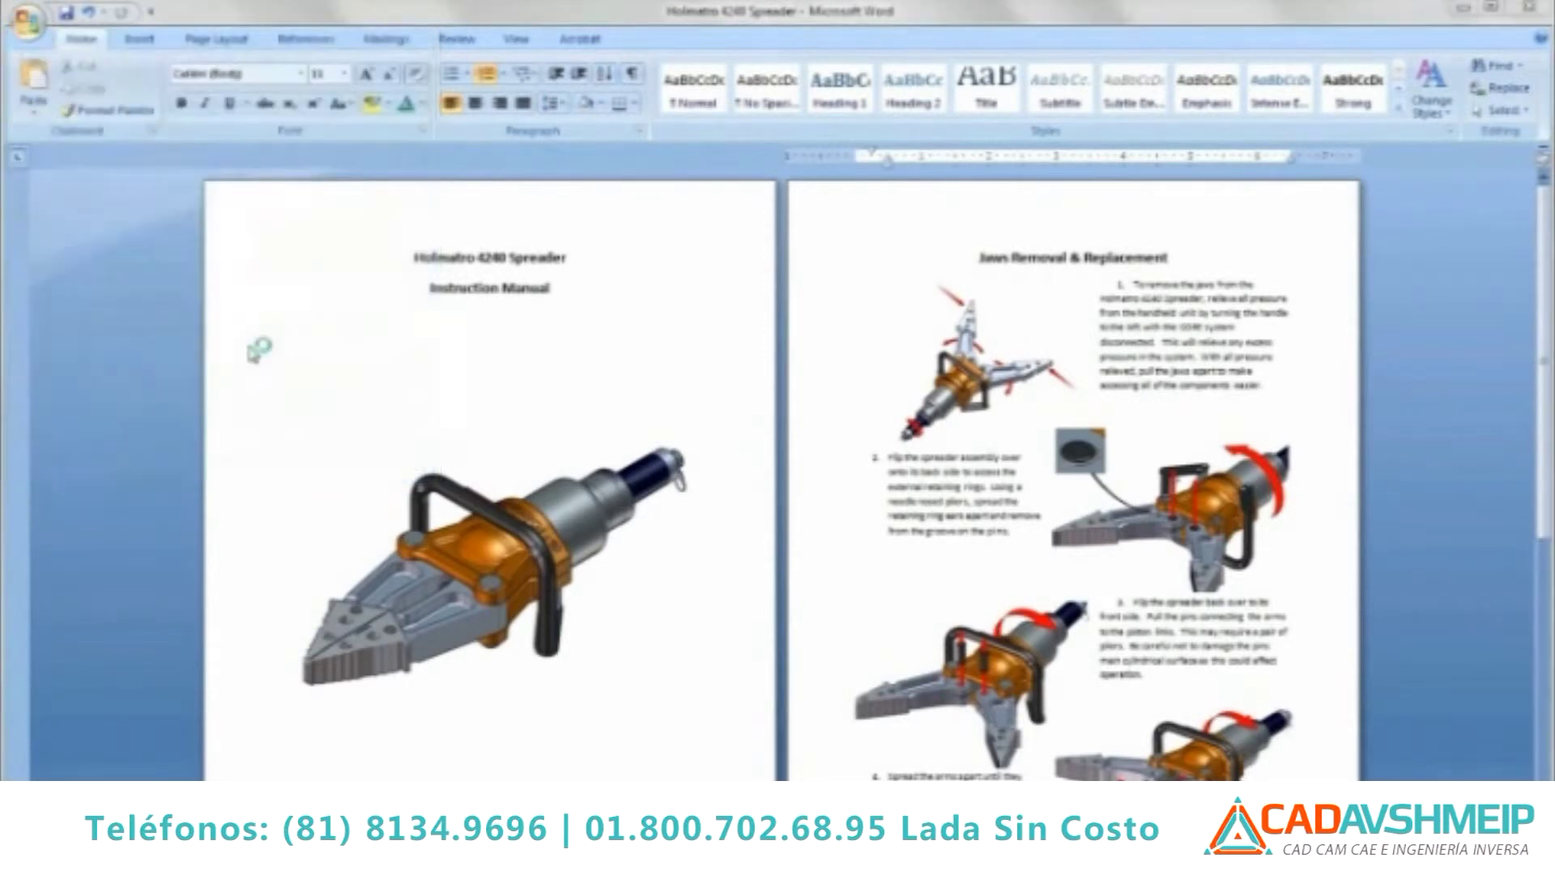
pyautogui.click(797, 653)
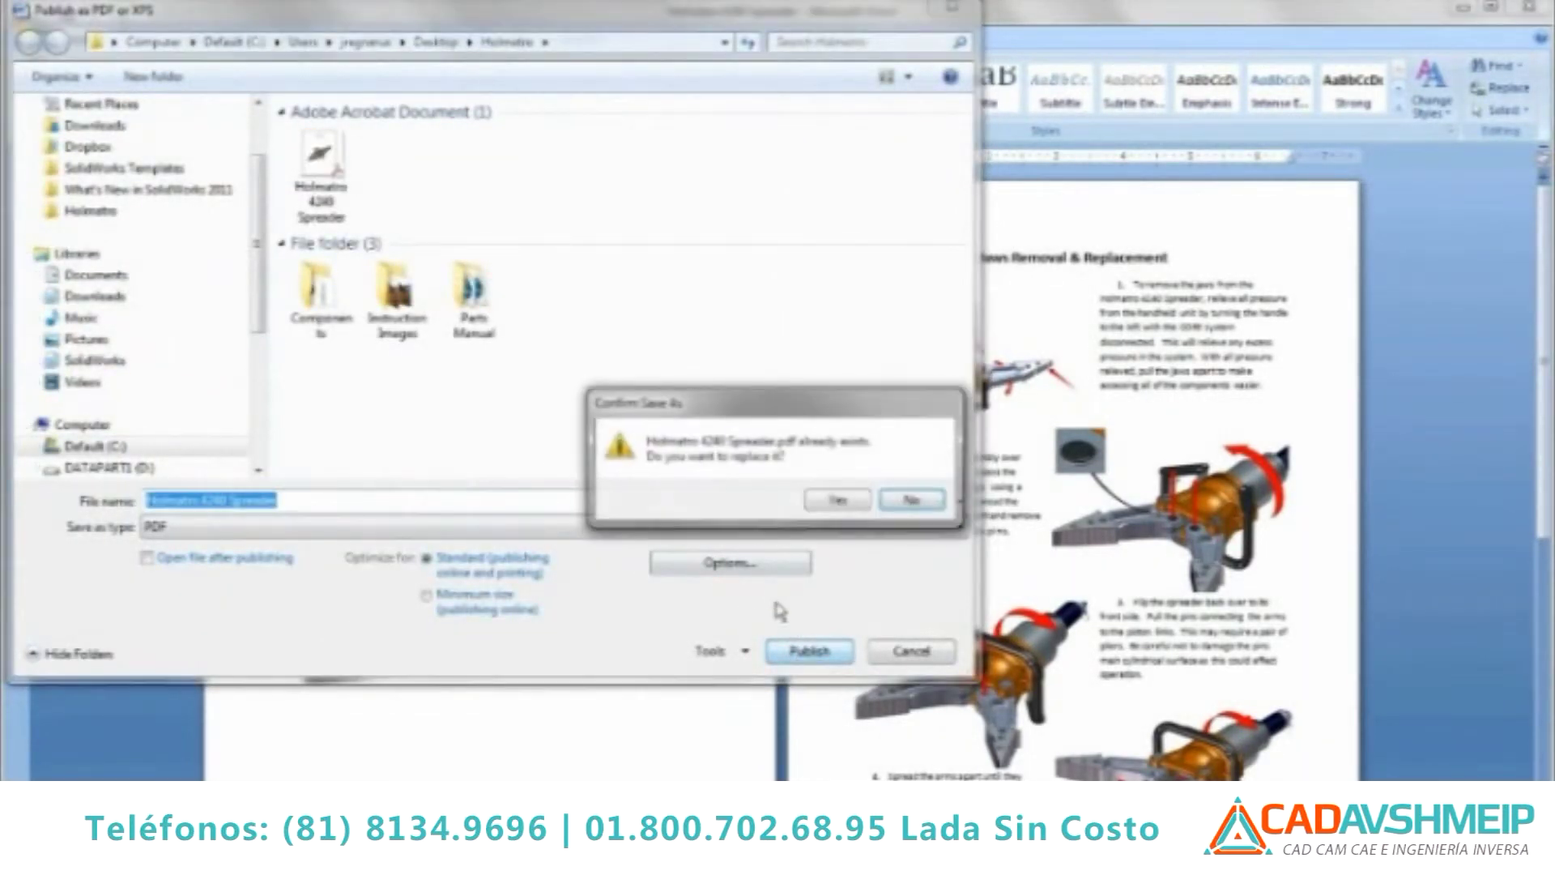
pyautogui.click(839, 500)
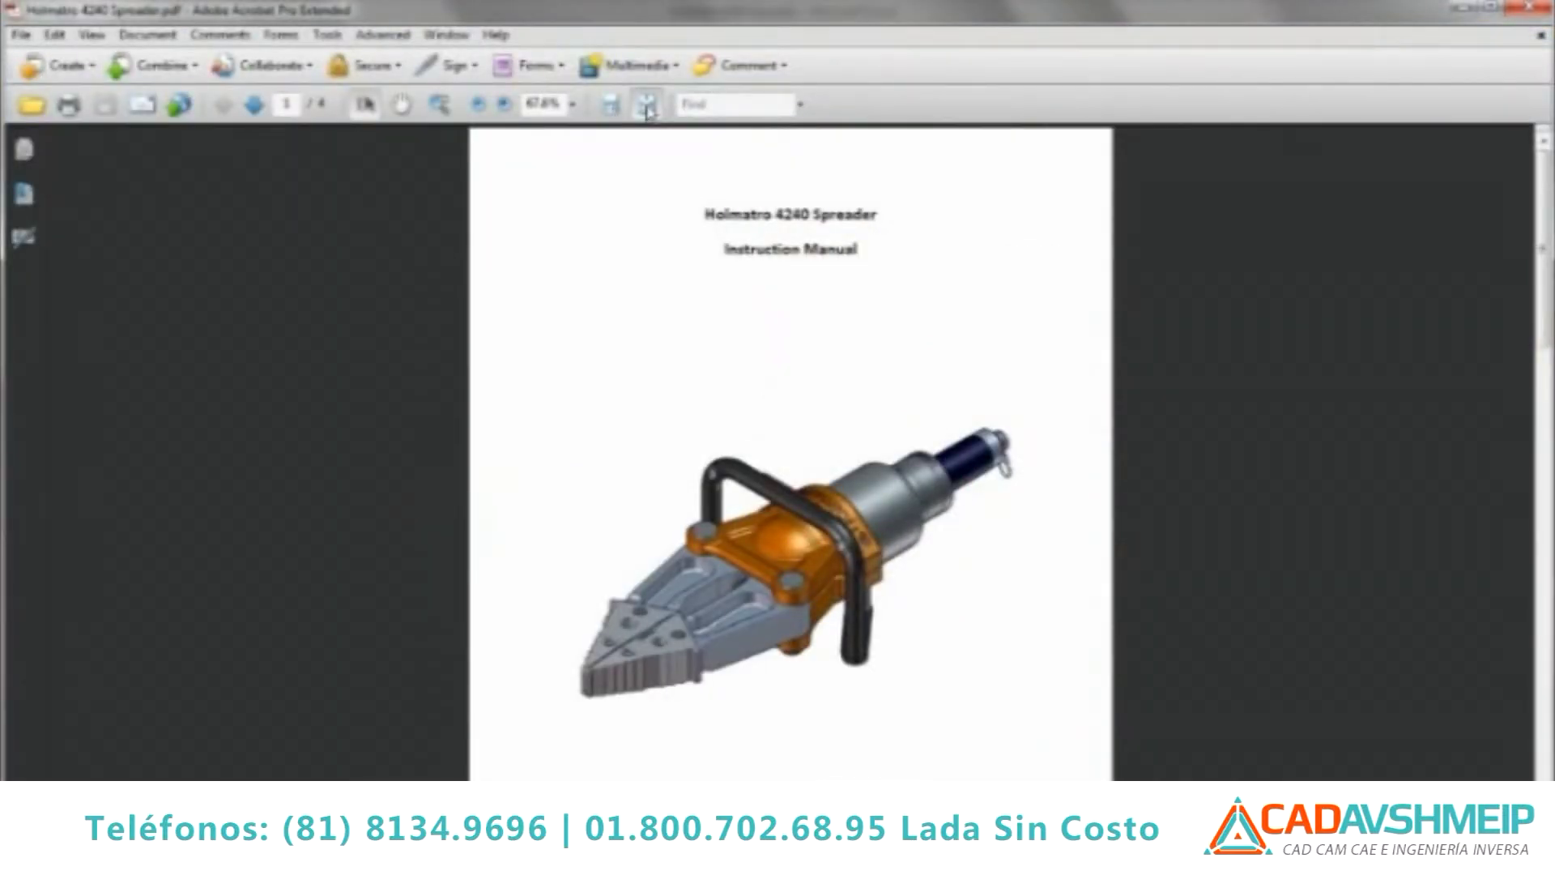
pyautogui.scroll(-3, 647, 110)
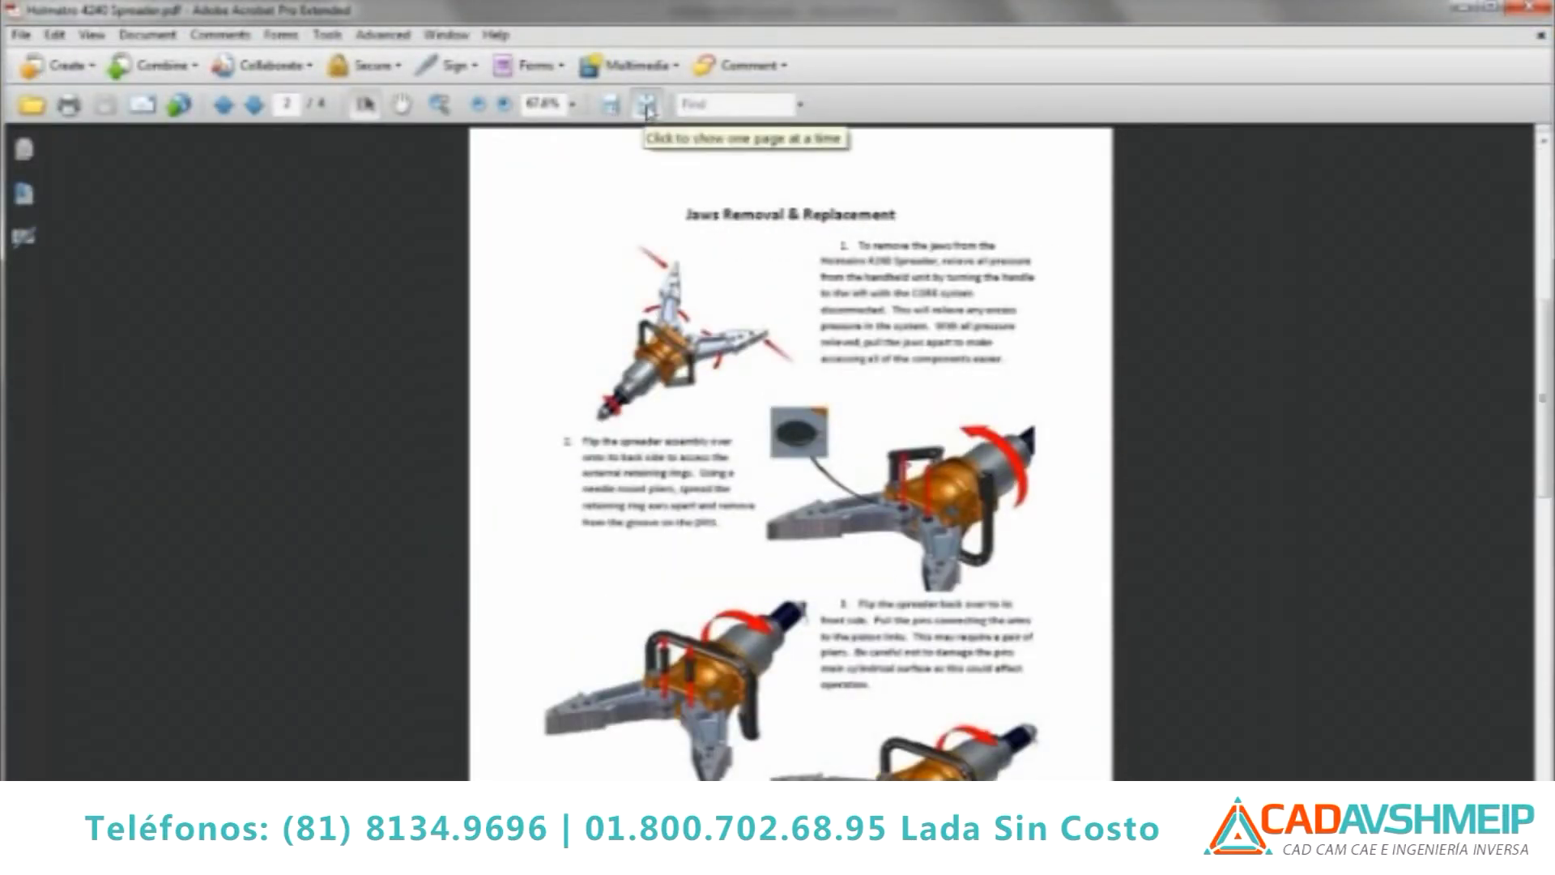
pyautogui.scroll(-3, 647, 110)
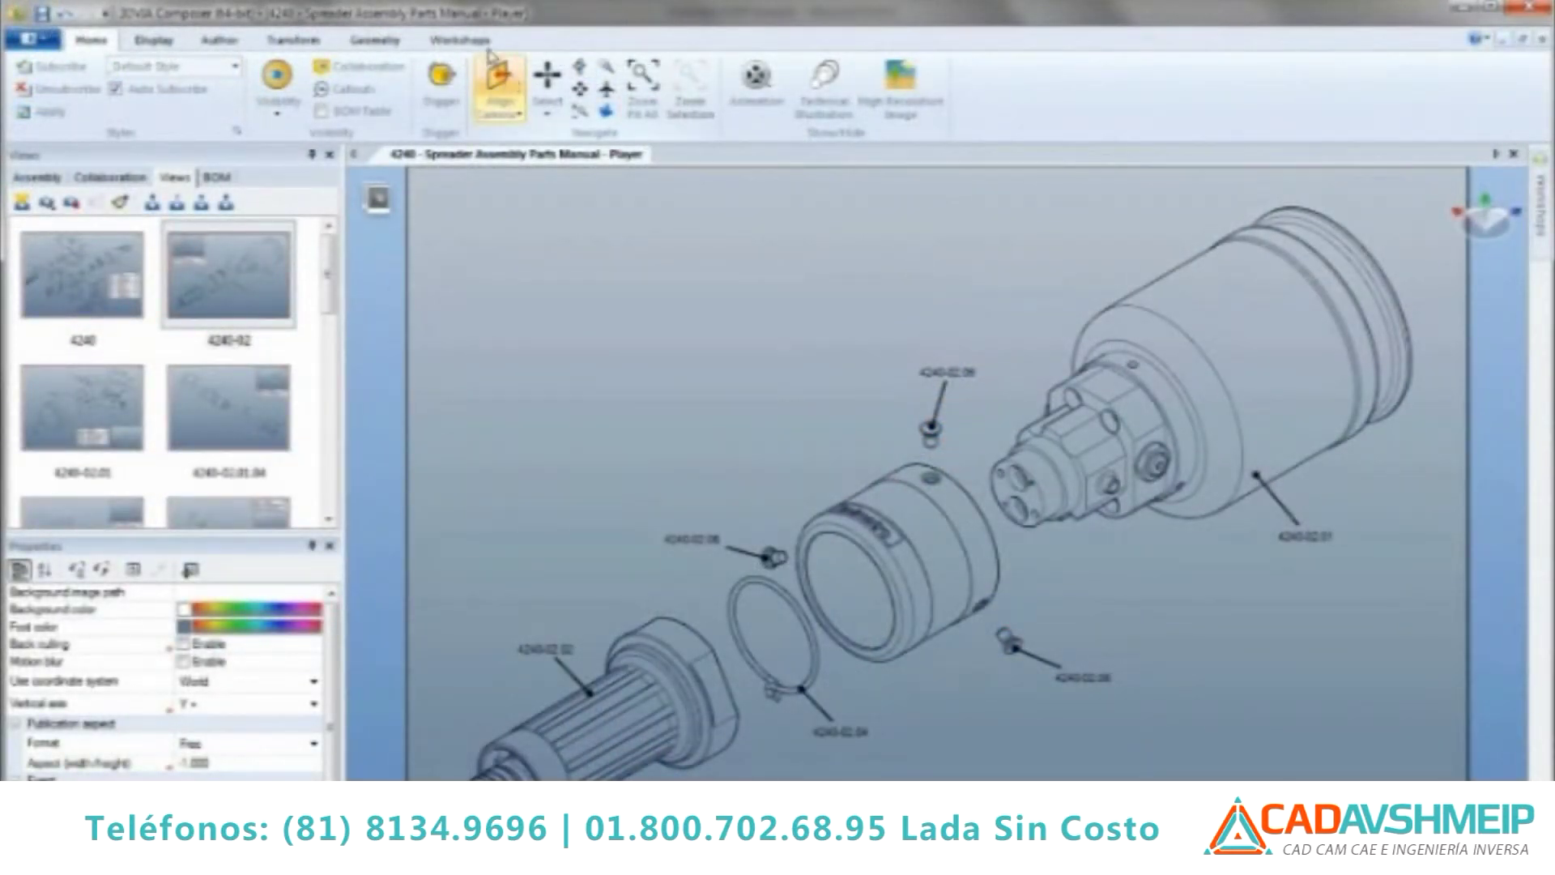
# Create a BOM table of visible parts and drag the 4240 view in as an image.
pyautogui.click(459, 40)
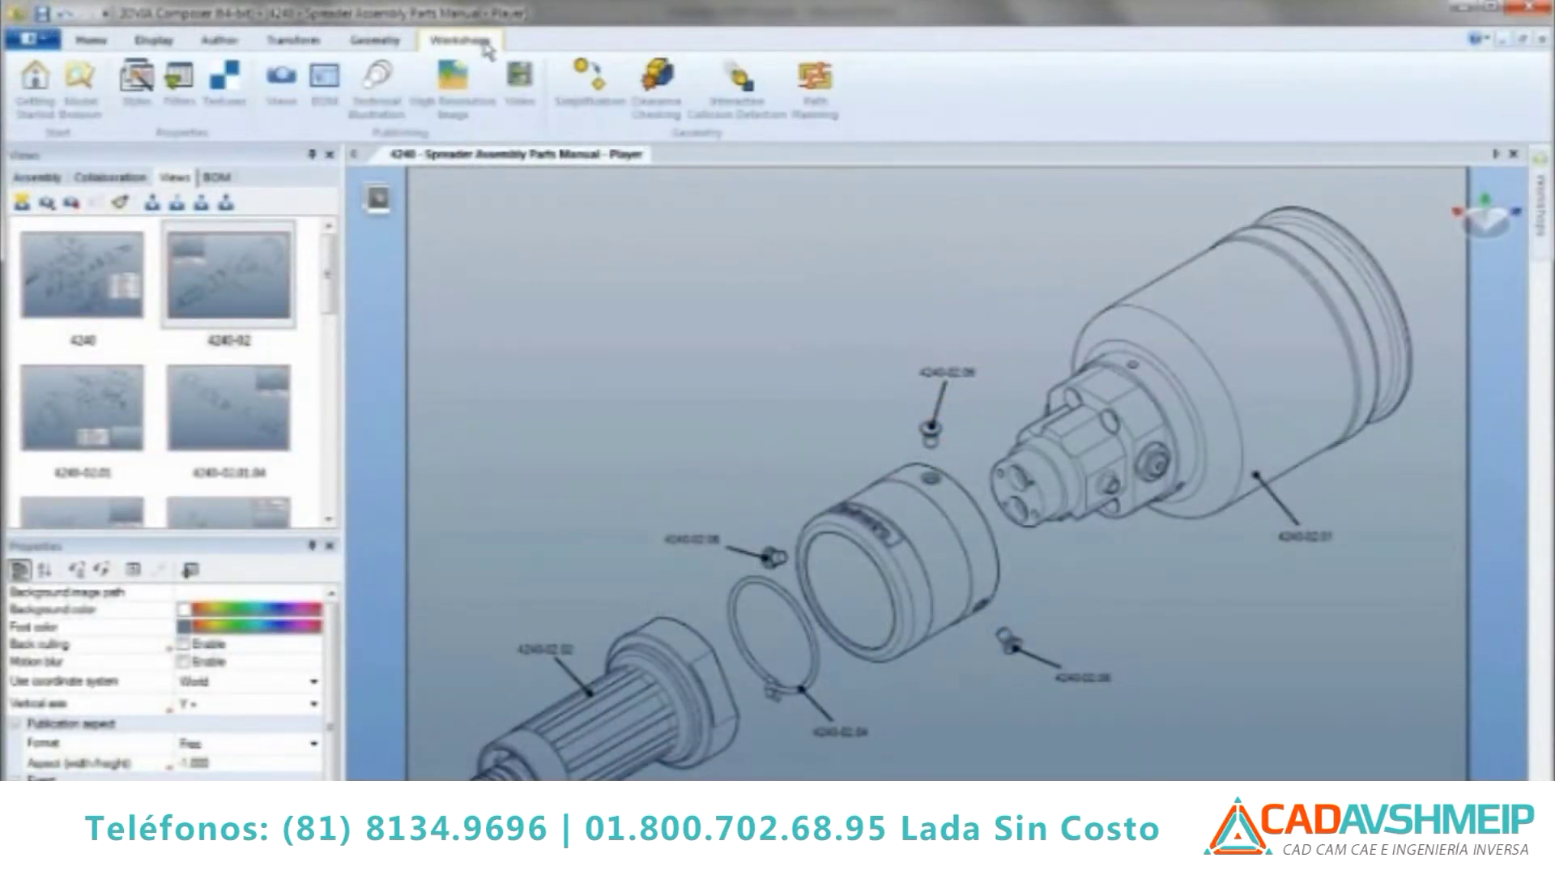
pyautogui.click(329, 96)
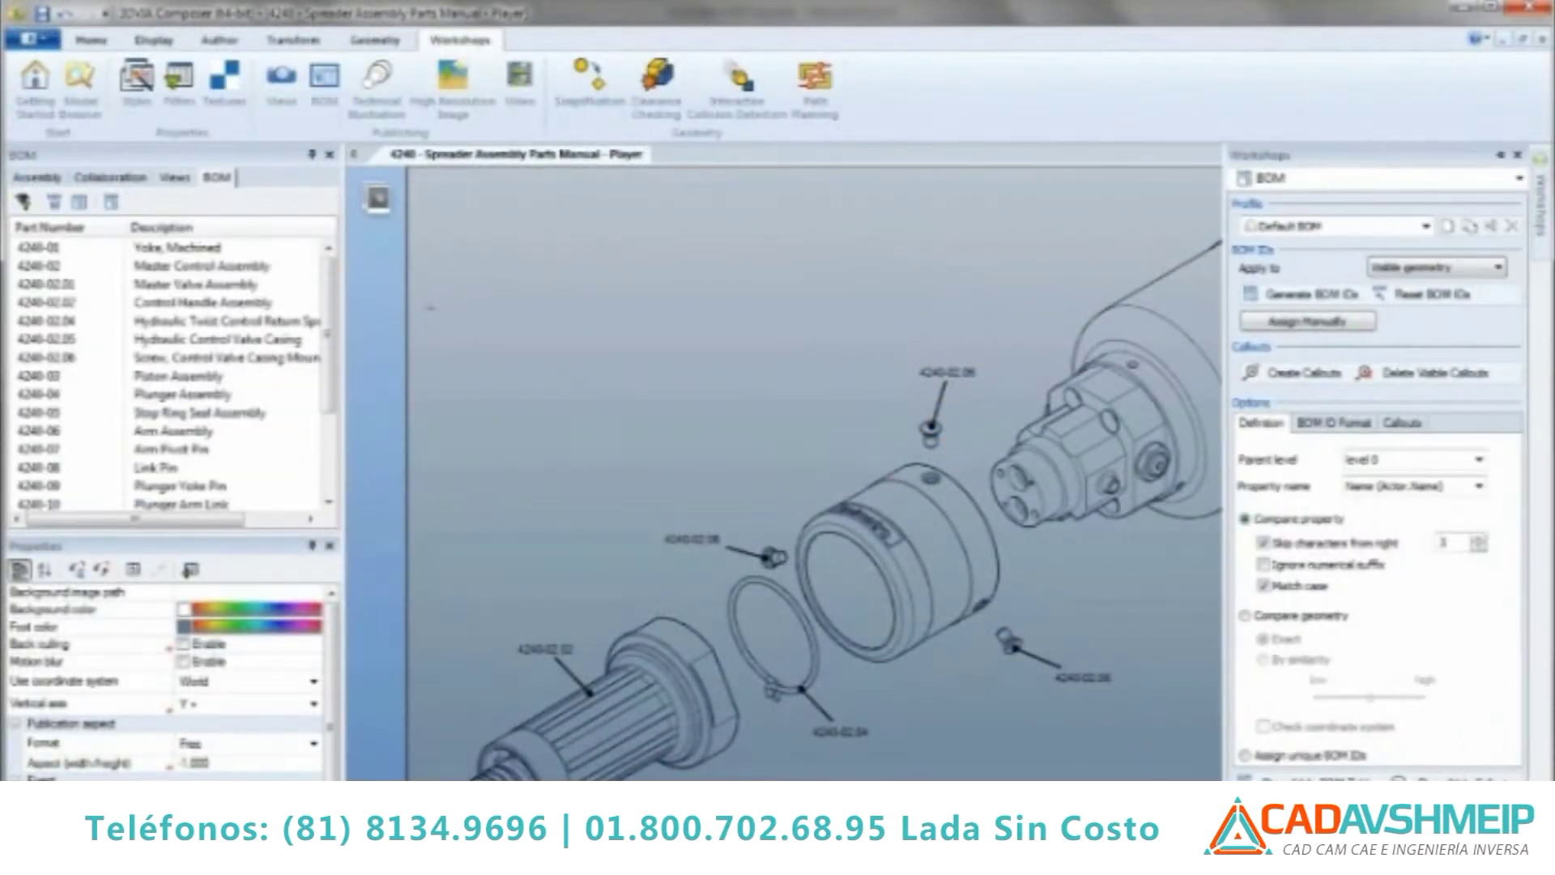
pyautogui.click(25, 201)
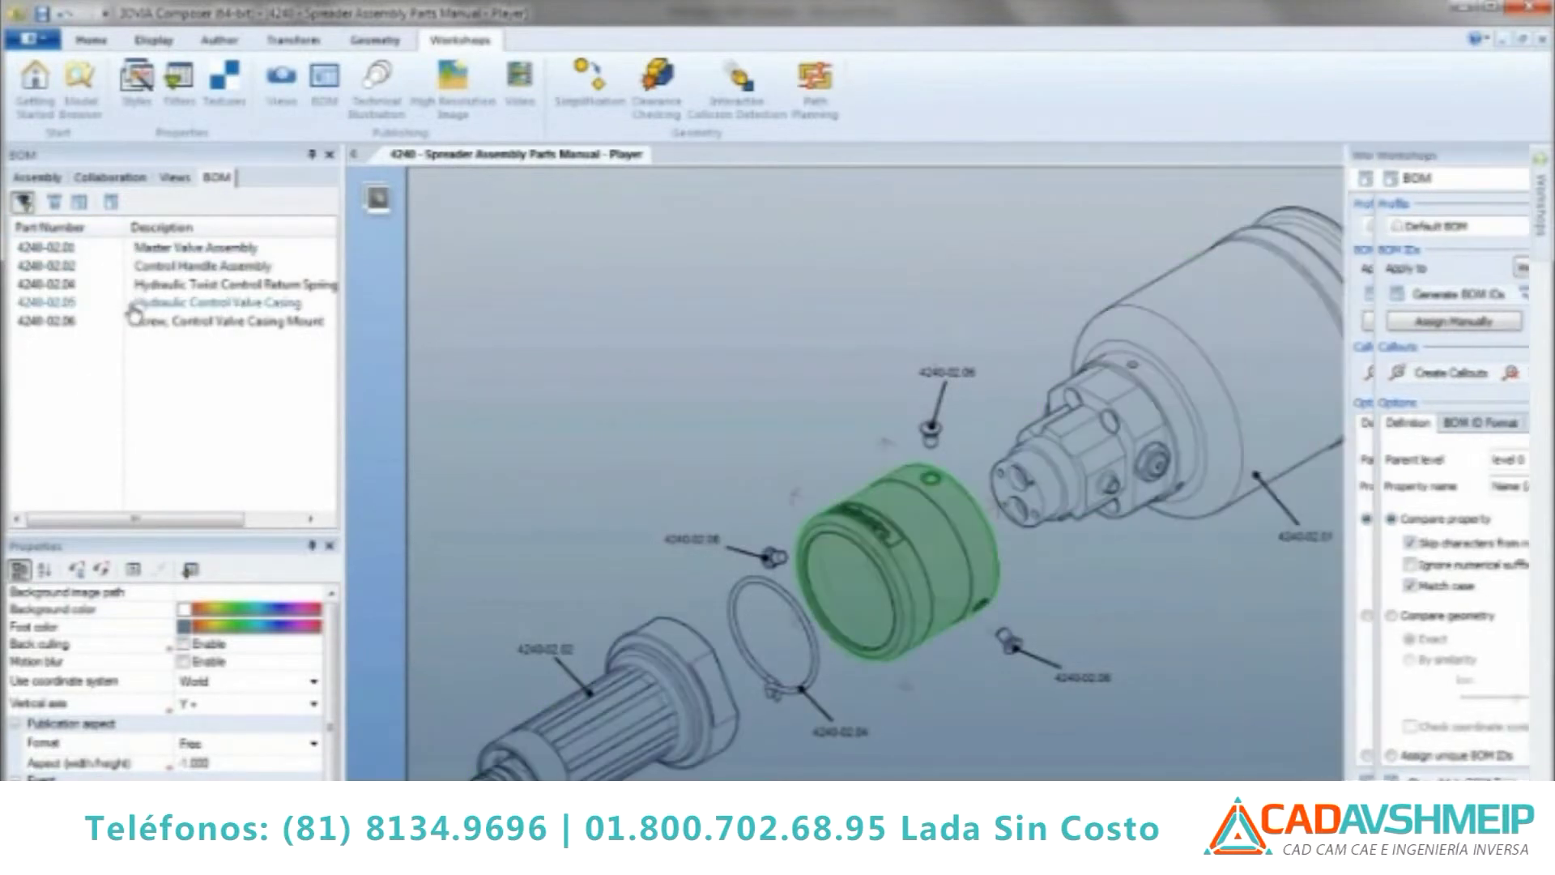
pyautogui.click(324, 81)
pyautogui.click(1304, 779)
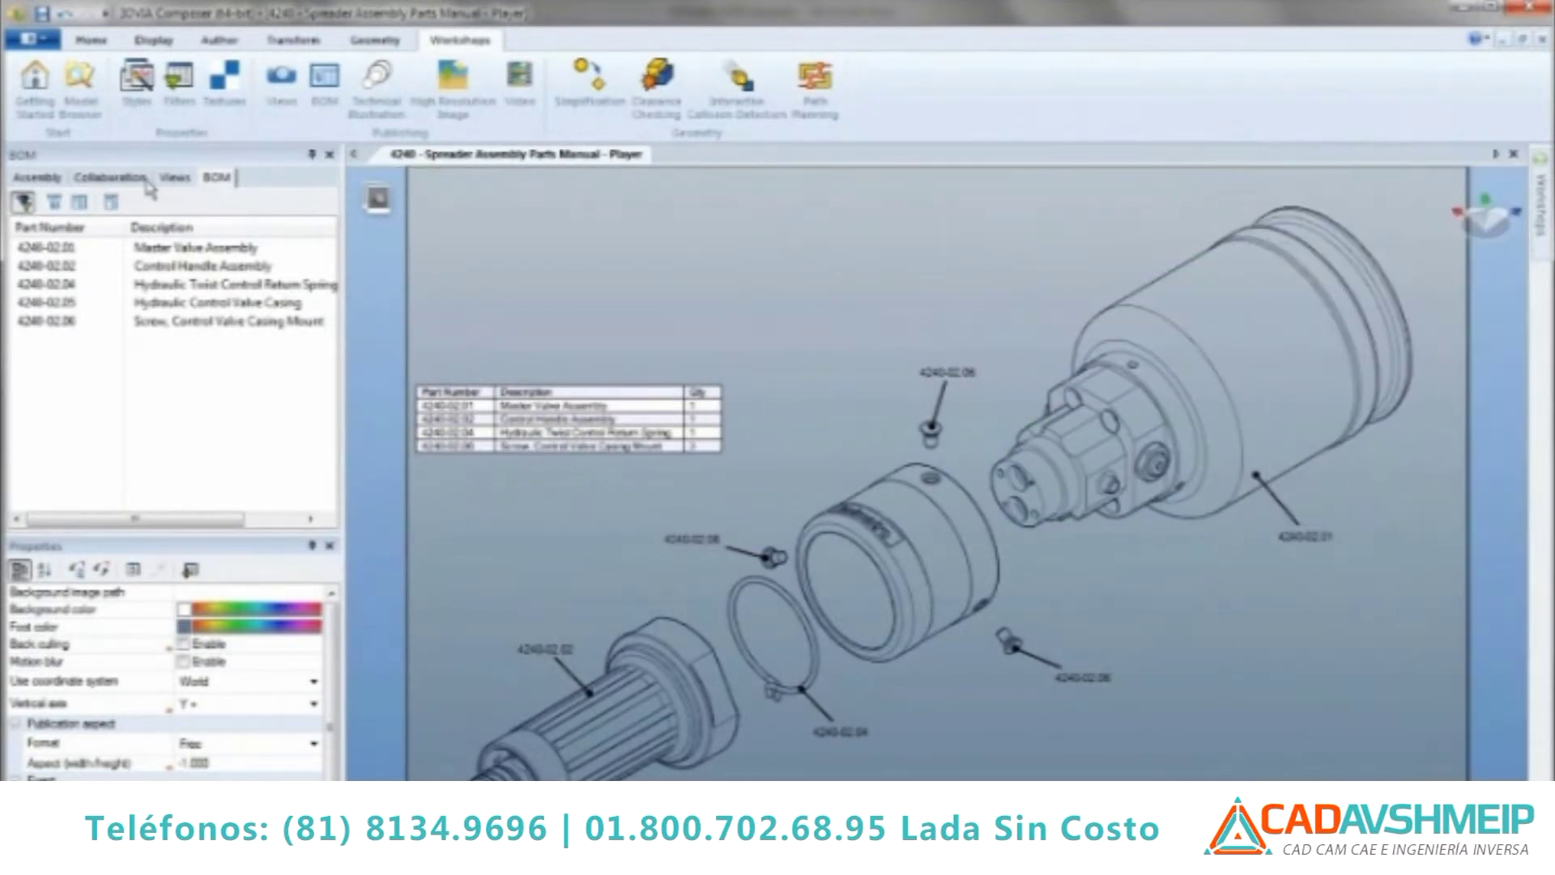
pyautogui.click(175, 177)
pyautogui.moveTo(120, 274); pyautogui.dragTo(875, 251)
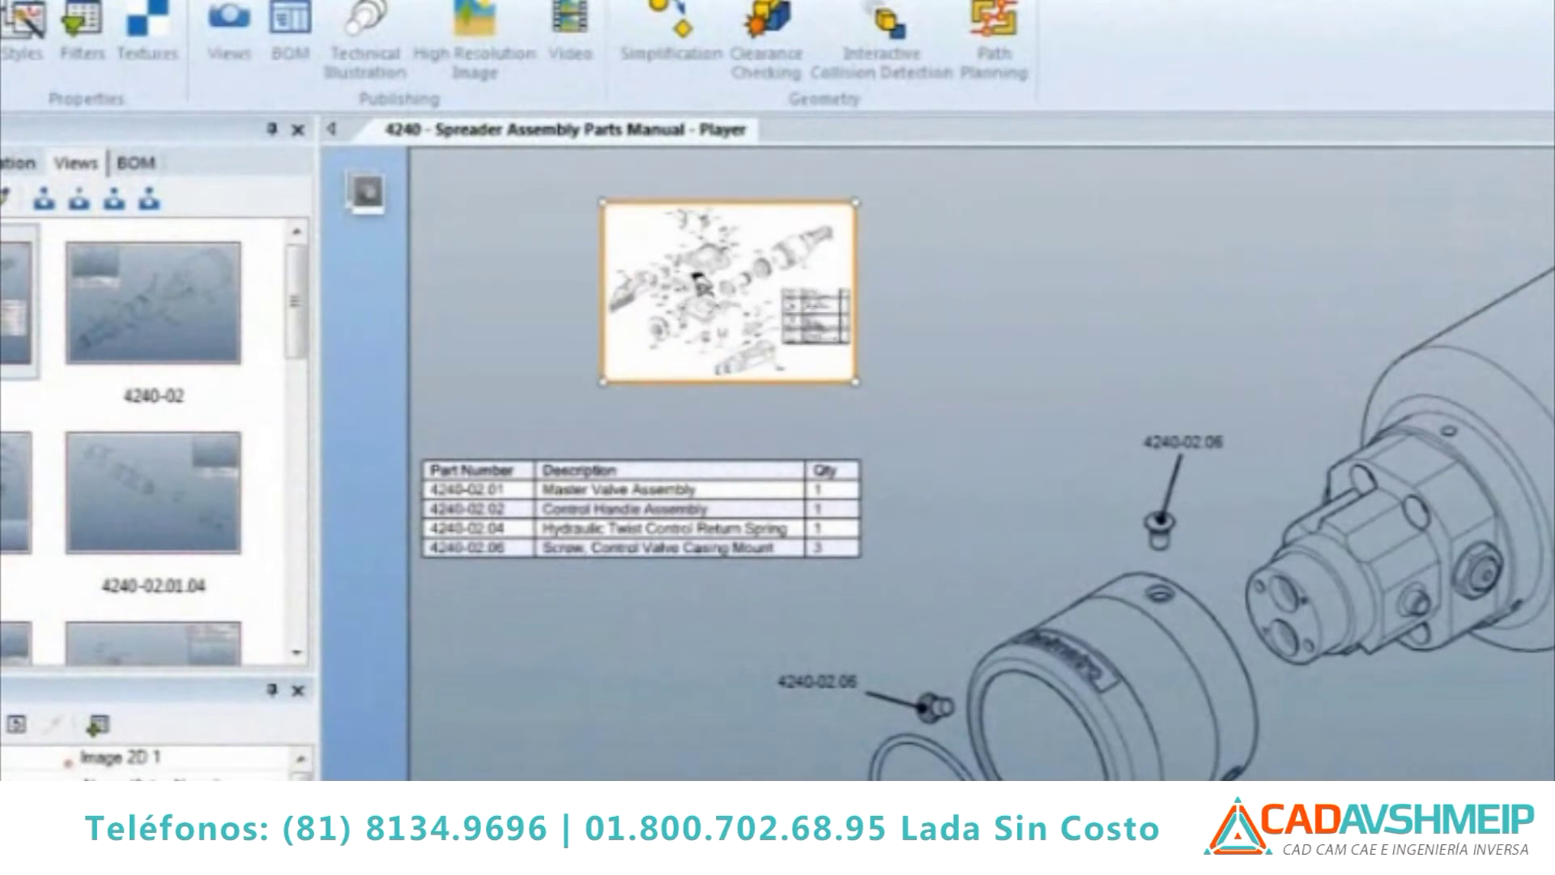
# Move the 4240 overview inset above the parts table, enlarge it slightly, then deselect it.
pyautogui.moveTo(698, 280); pyautogui.dragTo(537, 242)
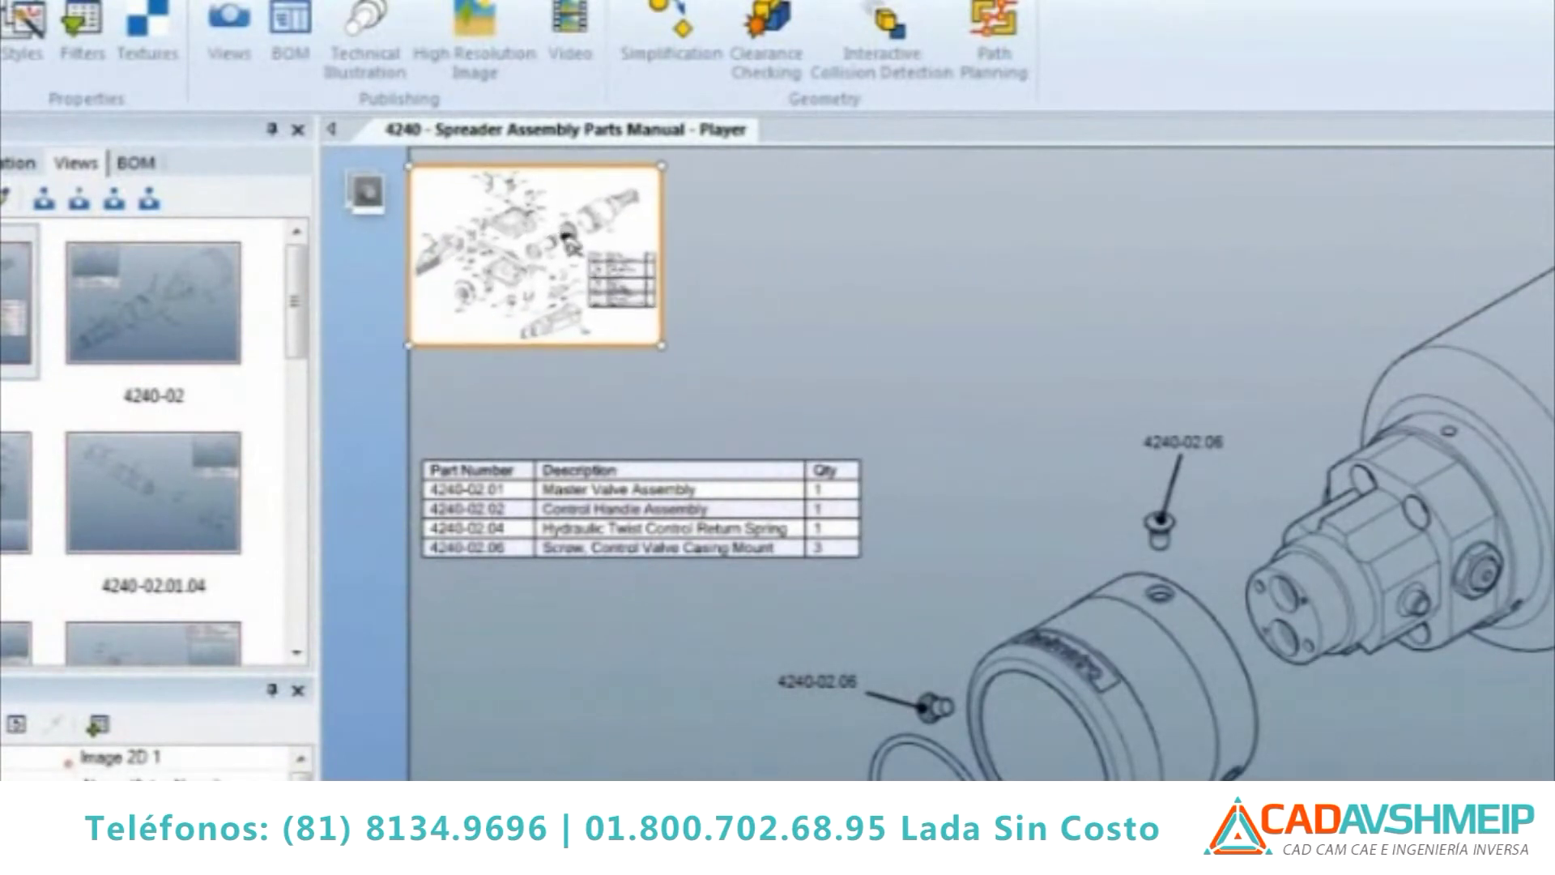
pyautogui.moveTo(696, 344); pyautogui.dragTo(844, 448)
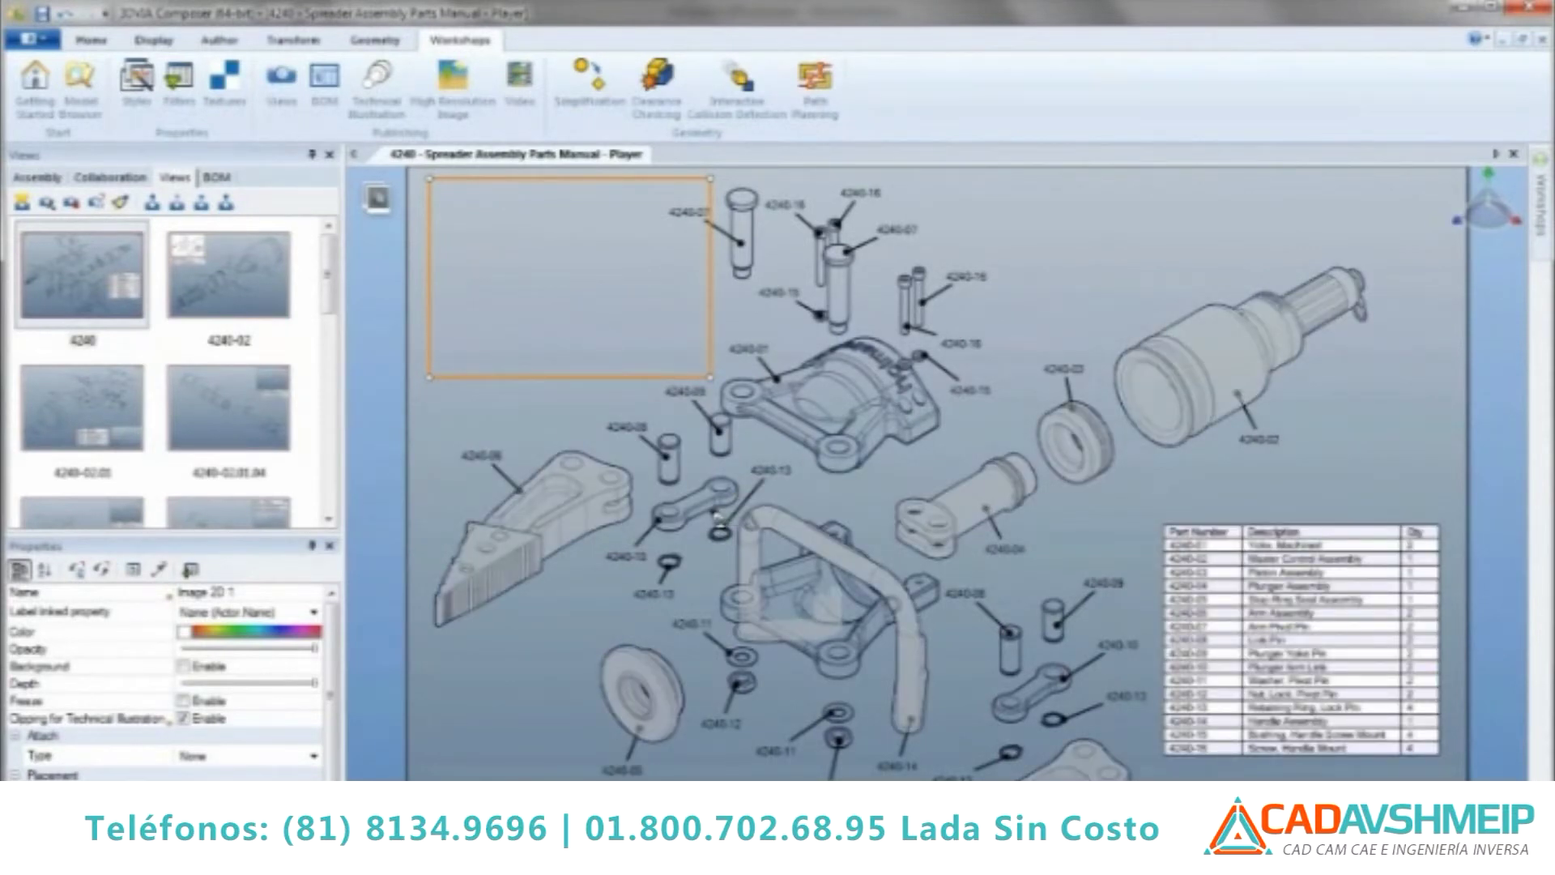
pyautogui.click(1163, 373)
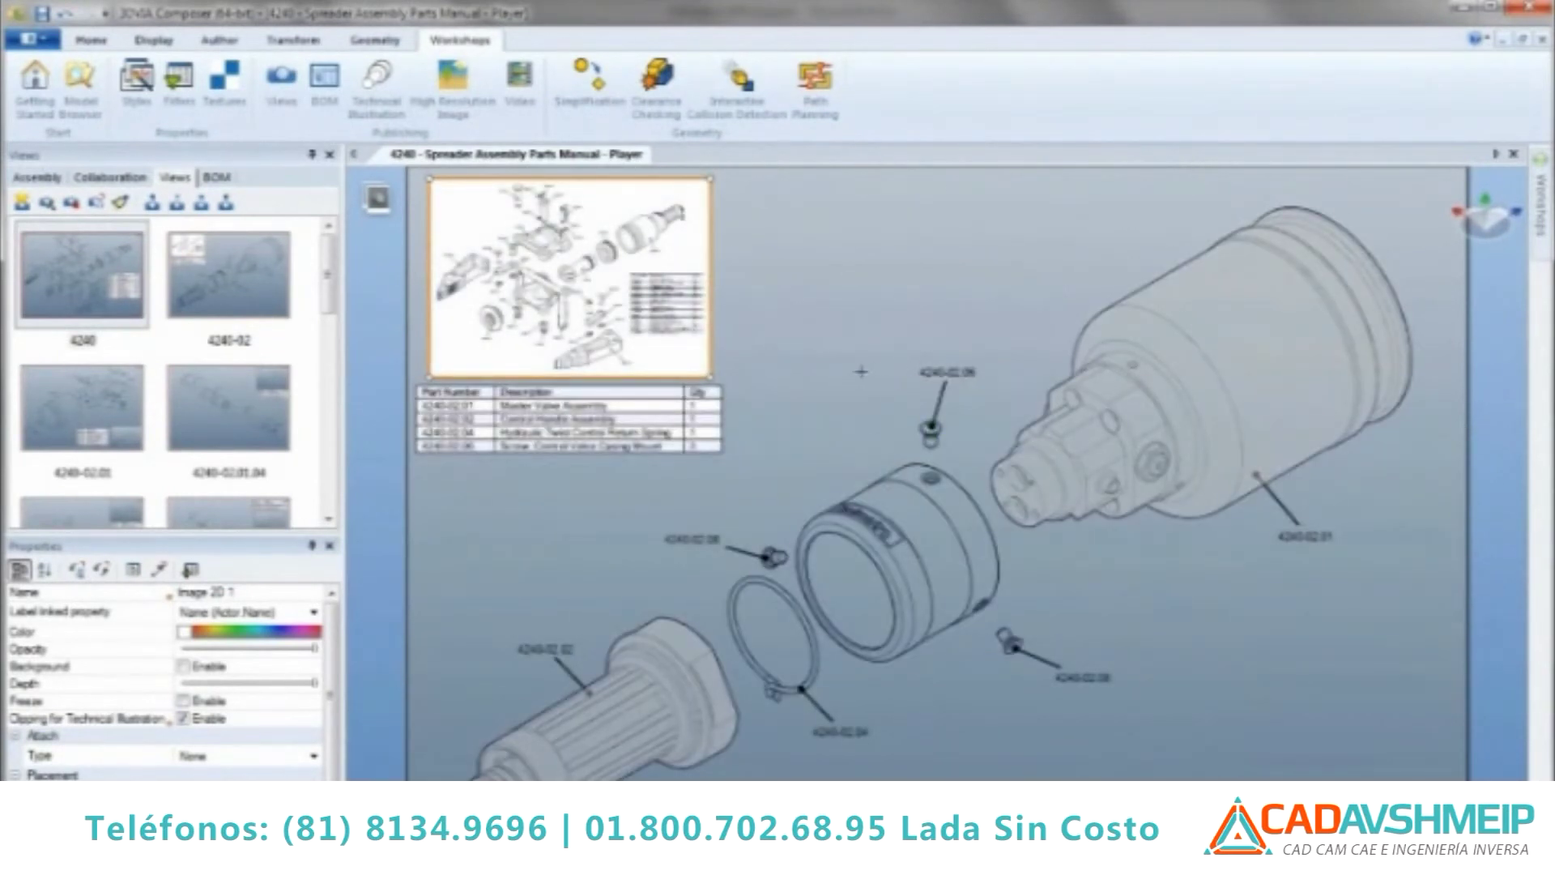
pyautogui.click(812, 302)
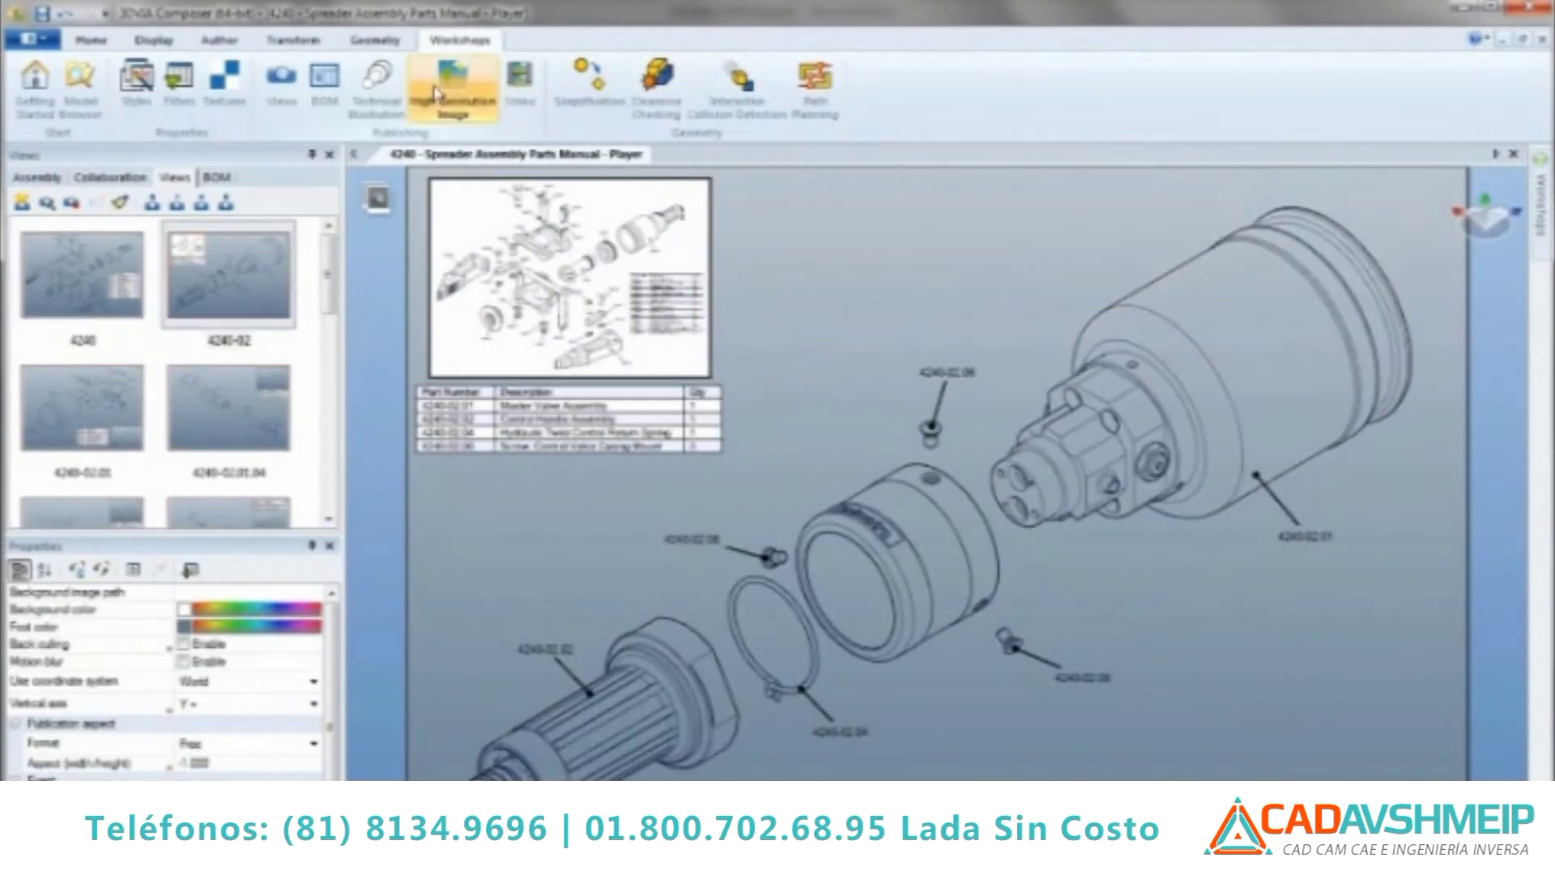
pyautogui.click(386, 87)
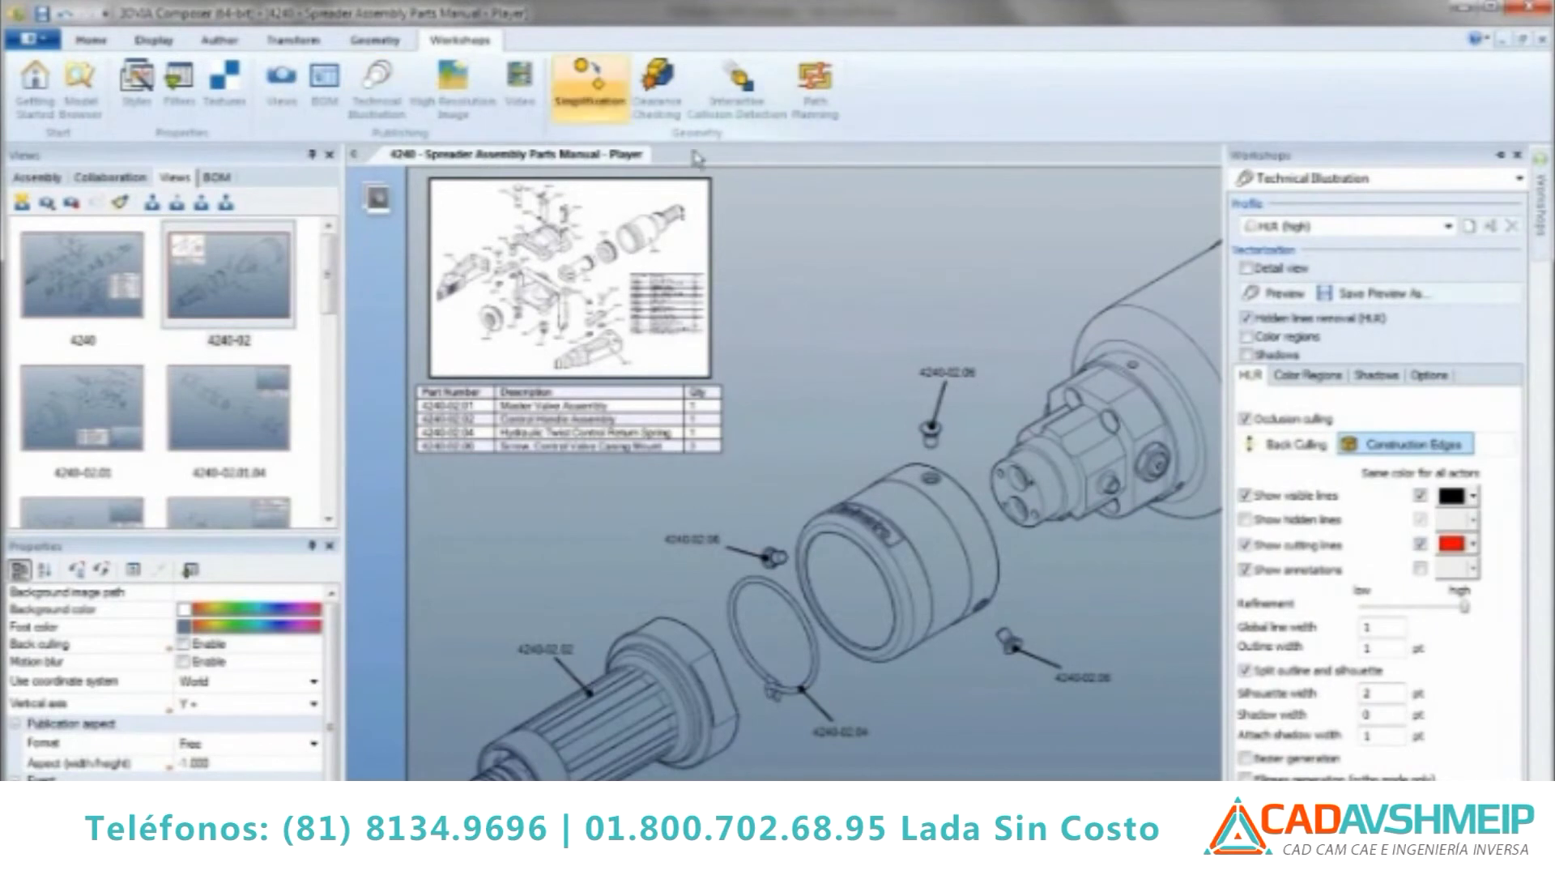
# Preview the hidden-line technical illustration using the My Publications profile.
pyautogui.click(1312, 227)
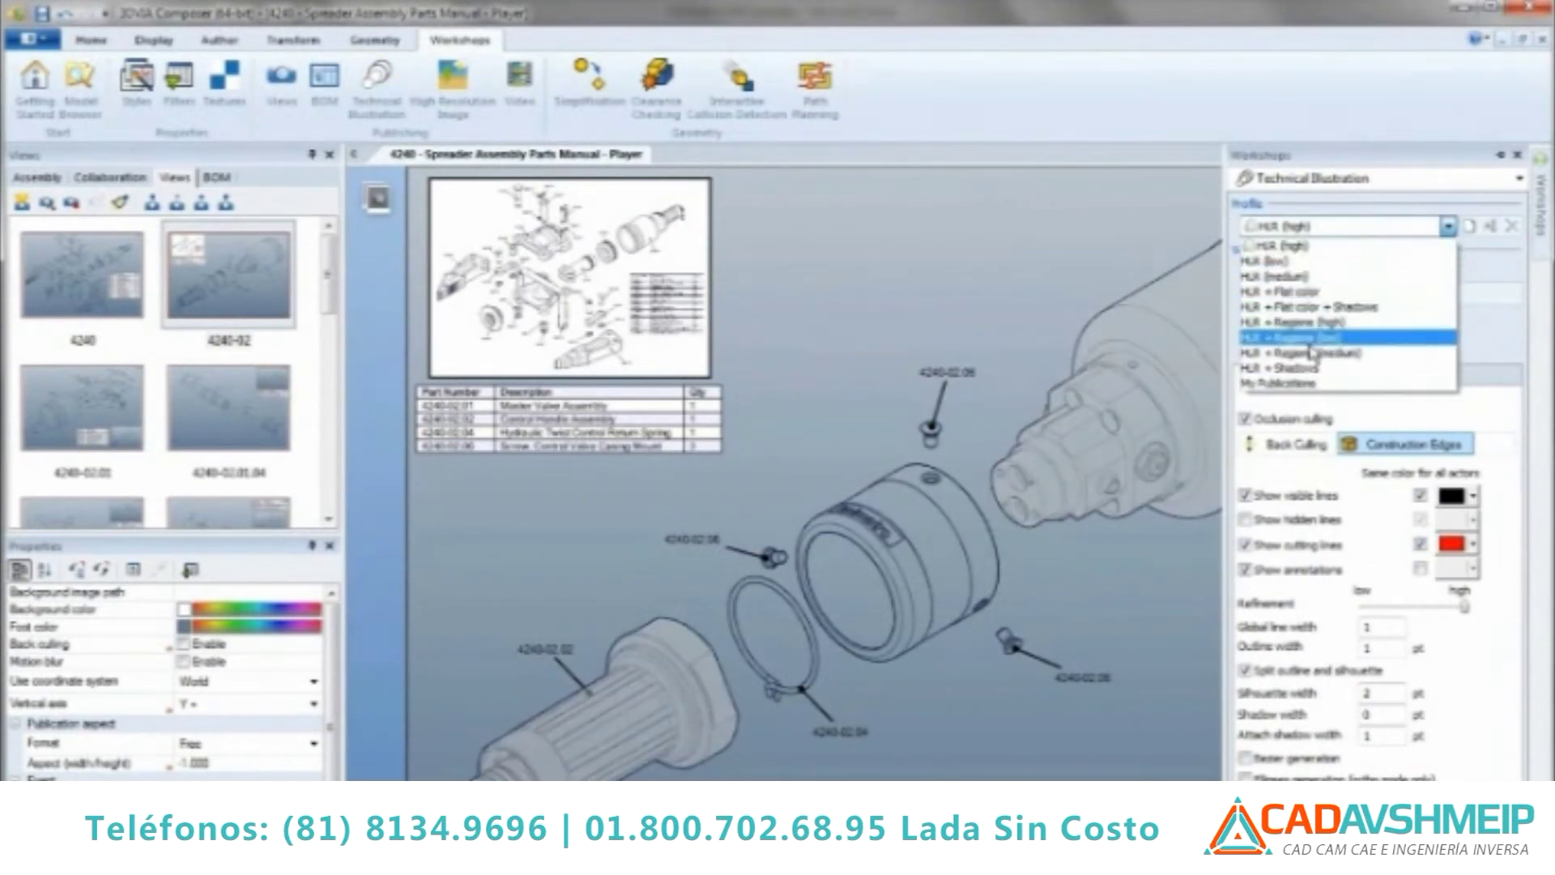
pyautogui.click(1299, 299)
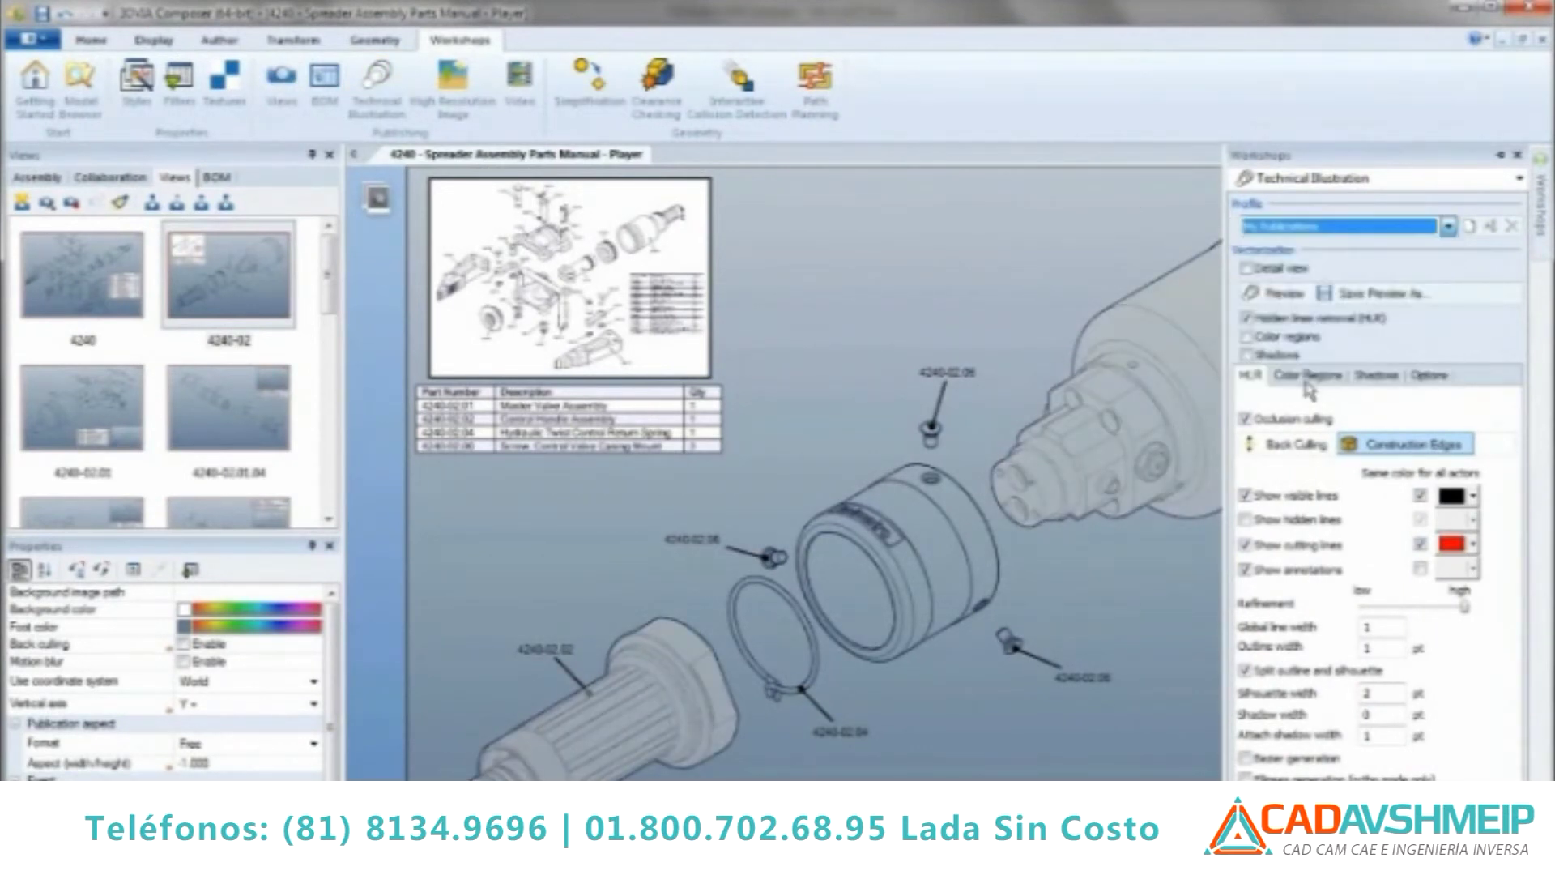
pyautogui.click(1287, 297)
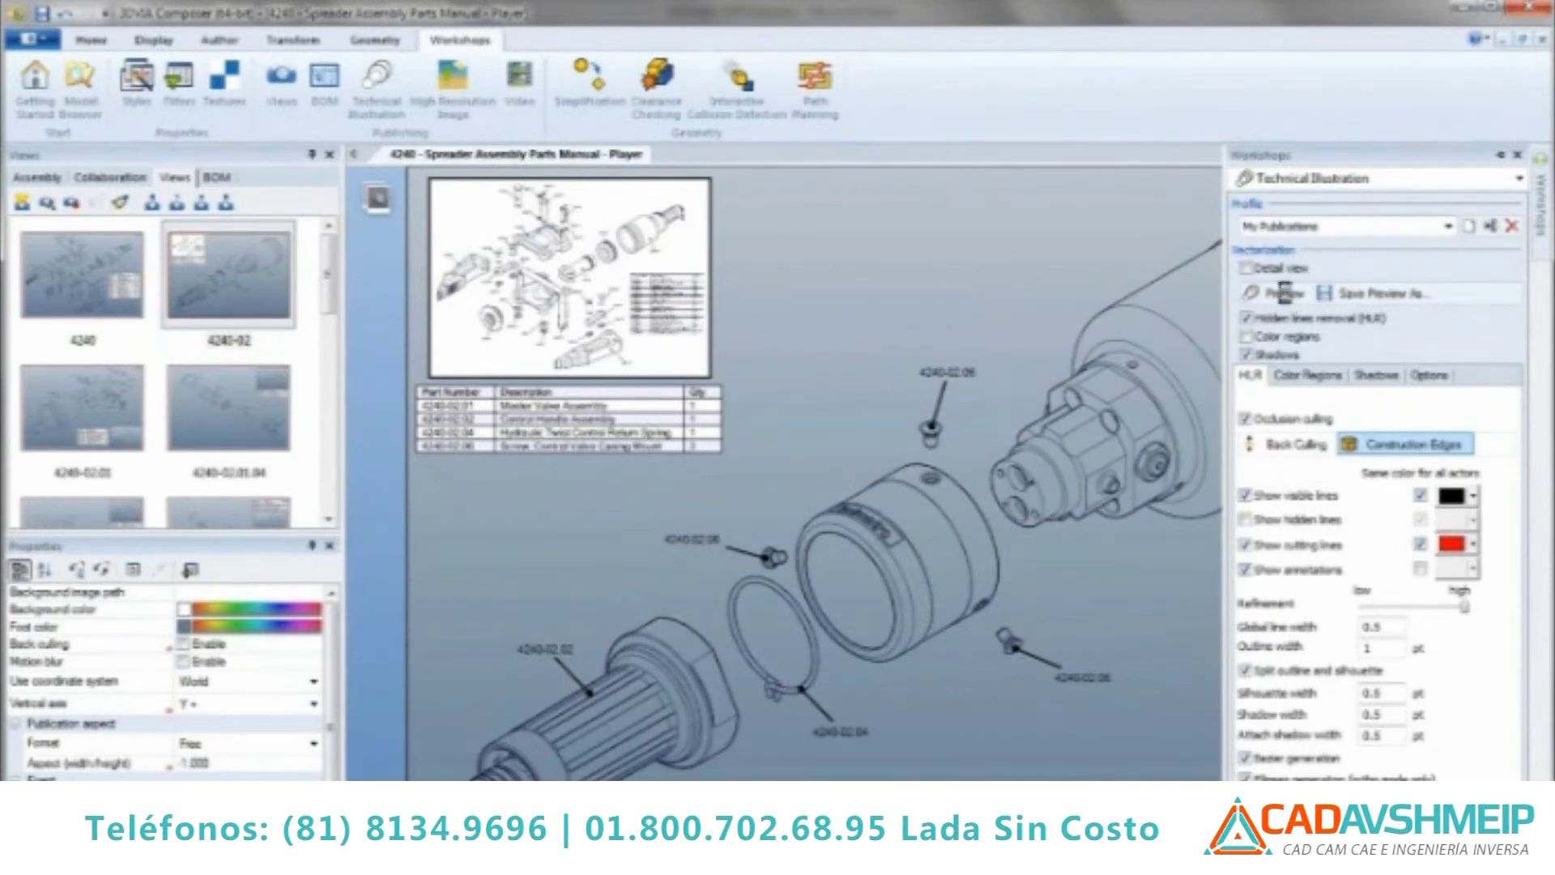